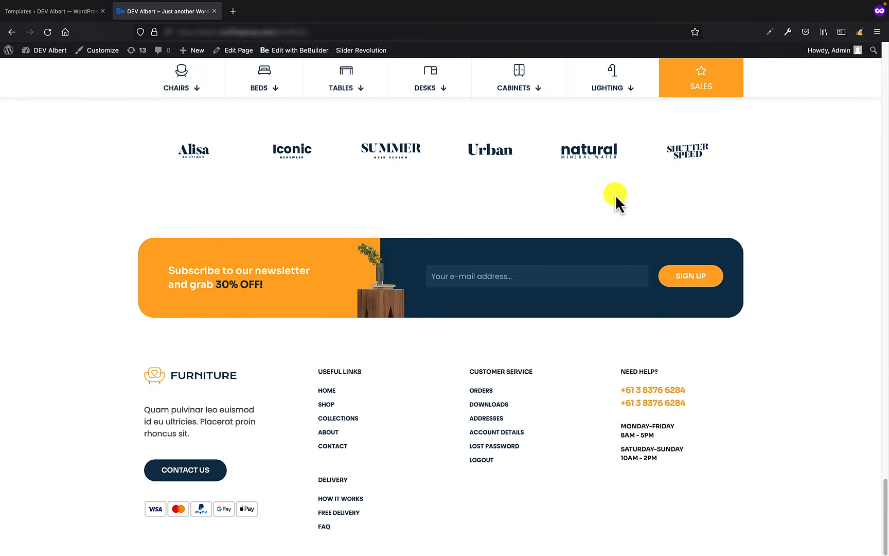
# - Create a new template of type Footer named "footer #1" from the WordPress templates list
pyautogui.click(57, 12)
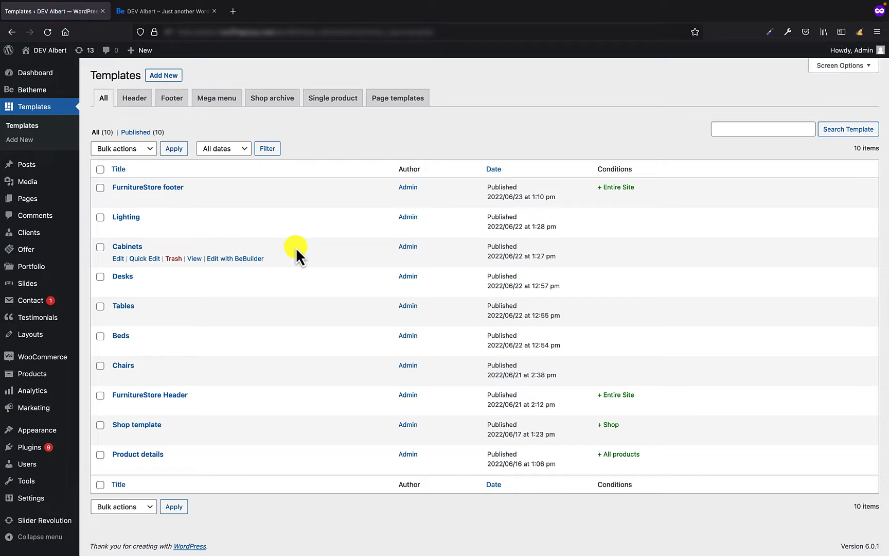
pyautogui.click(11, 142)
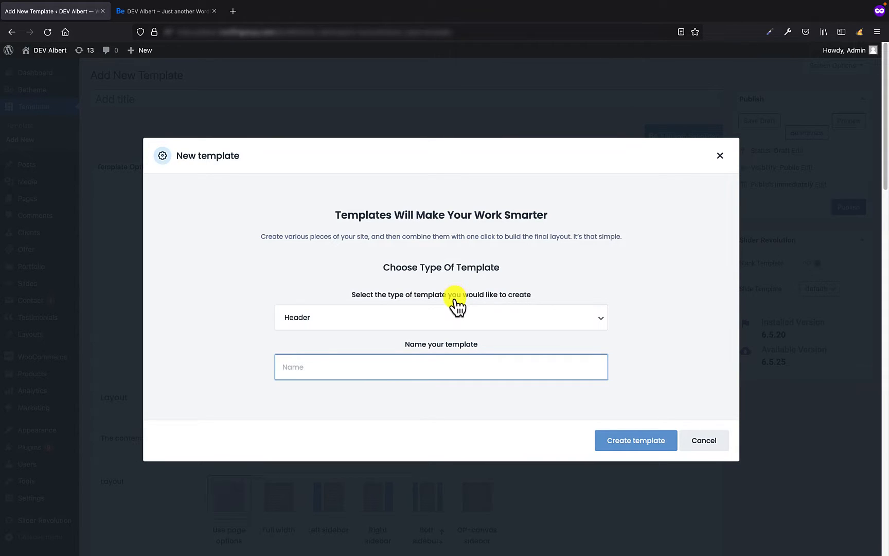
pyautogui.click(447, 317)
pyautogui.click(442, 321)
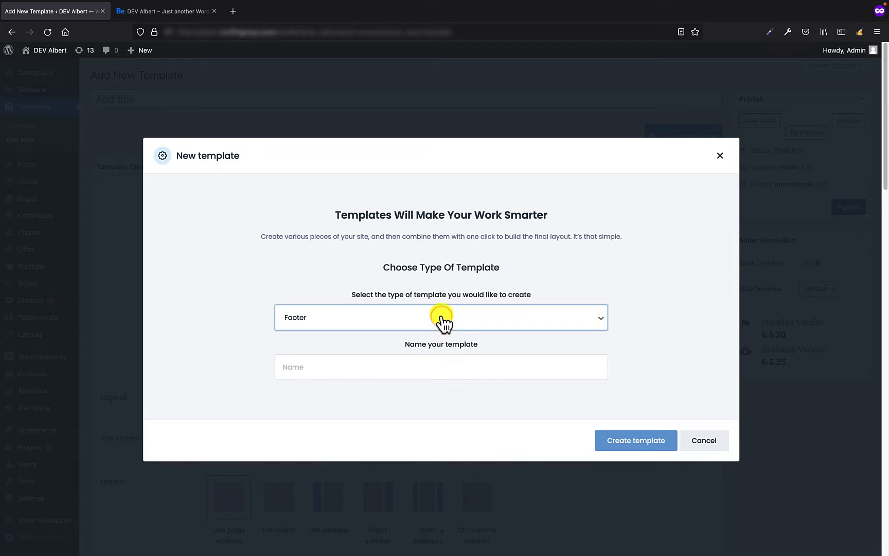
pyautogui.click(352, 364)
pyautogui.write('foot')
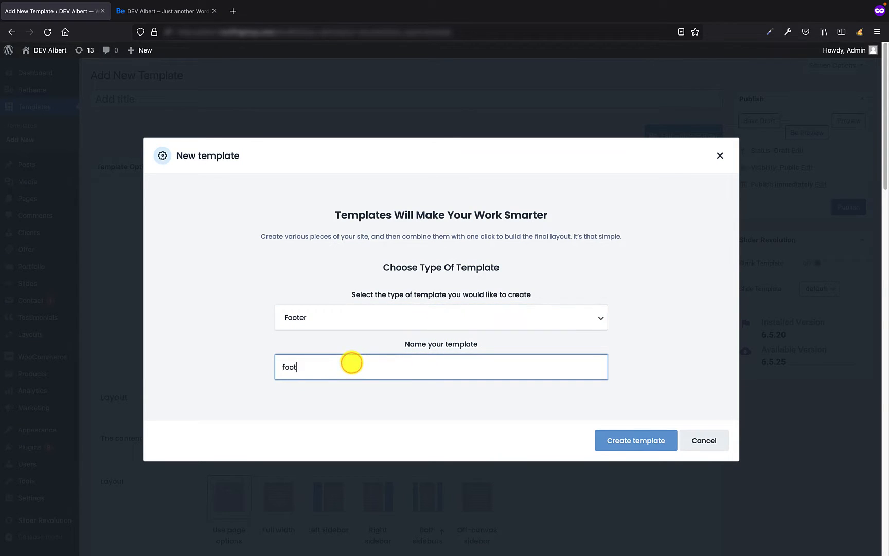
pyautogui.write('er #1')
pyautogui.click(644, 441)
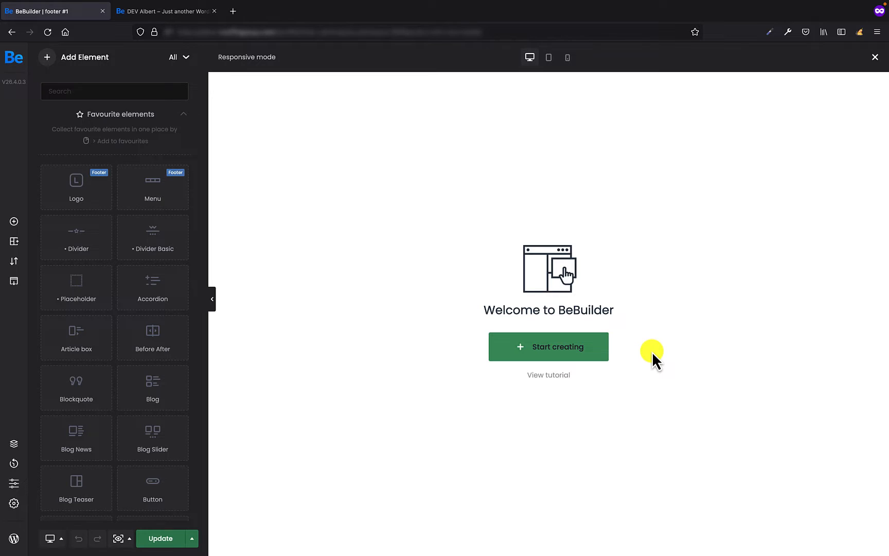
# - Start the footer with a two-wrap section and size the left wrap to 2/5 and the right wrap to 3/5
pyautogui.click(556, 350)
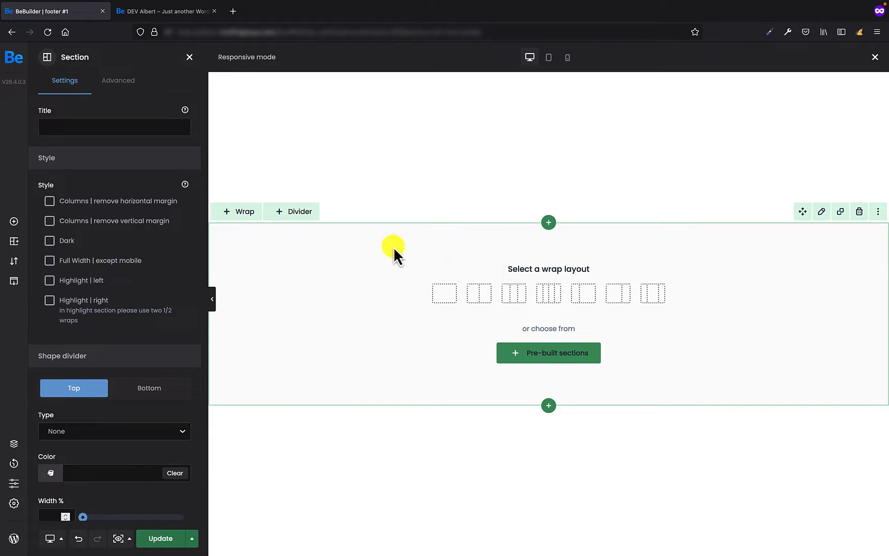
pyautogui.click(486, 300)
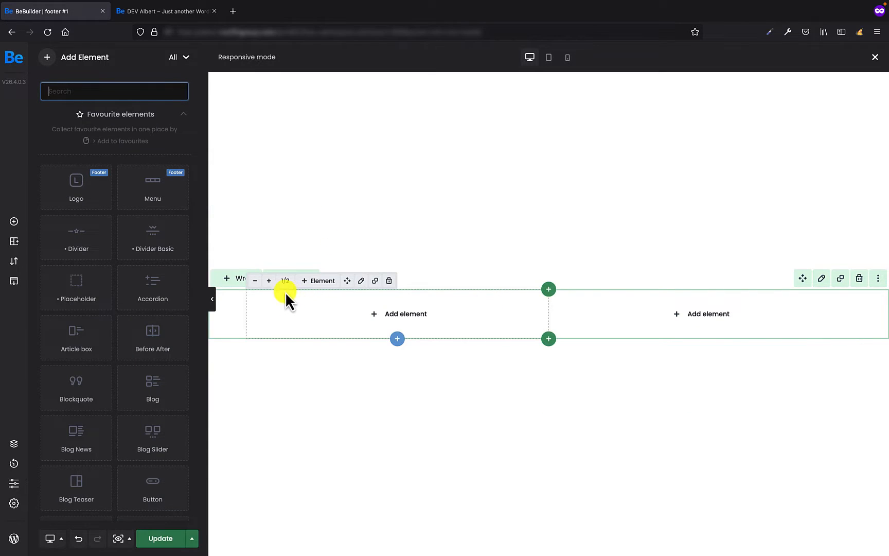
pyautogui.click(256, 281)
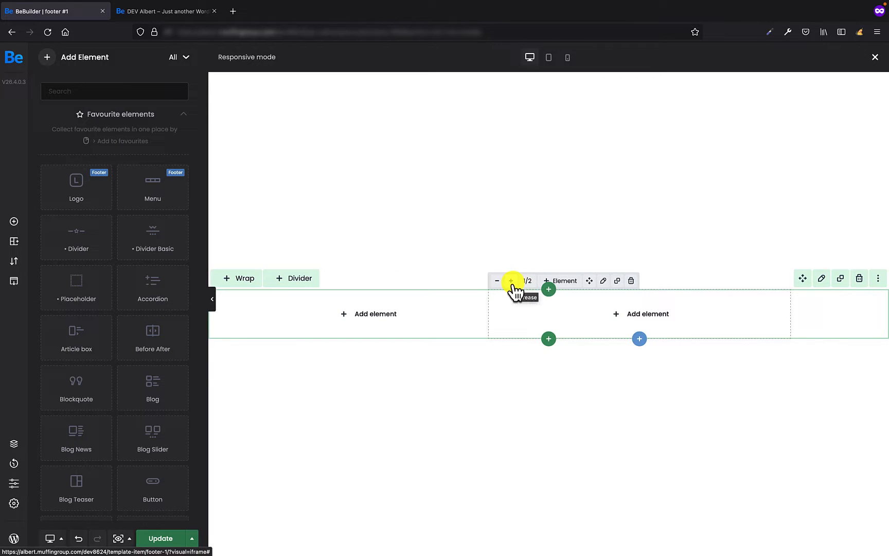
pyautogui.click(512, 281)
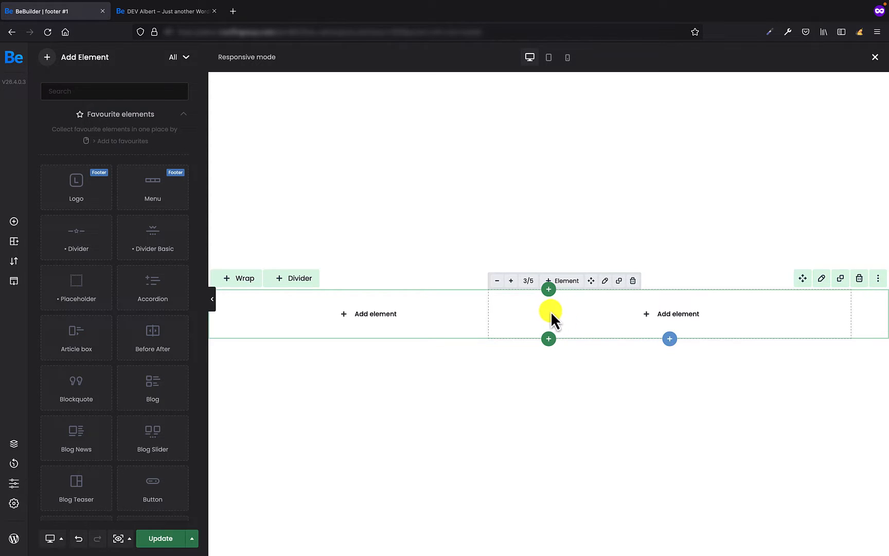
# - Set the wrap content position of the 3/5 wrap to centre
pyautogui.click(606, 282)
pyautogui.click(122, 81)
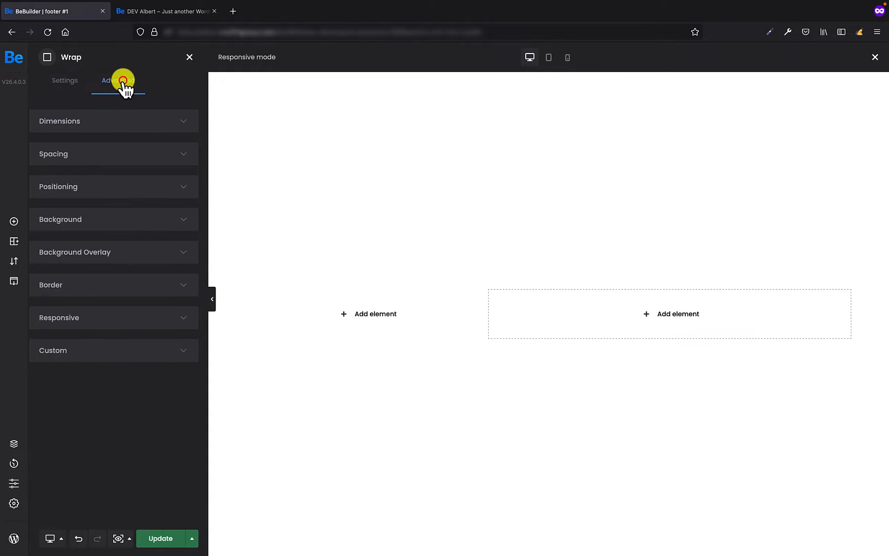
pyautogui.click(109, 186)
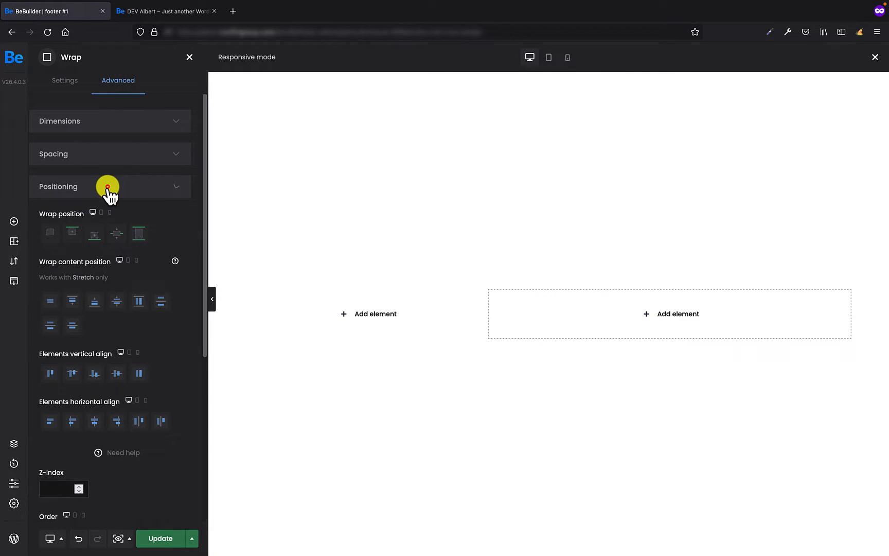
pyautogui.click(118, 308)
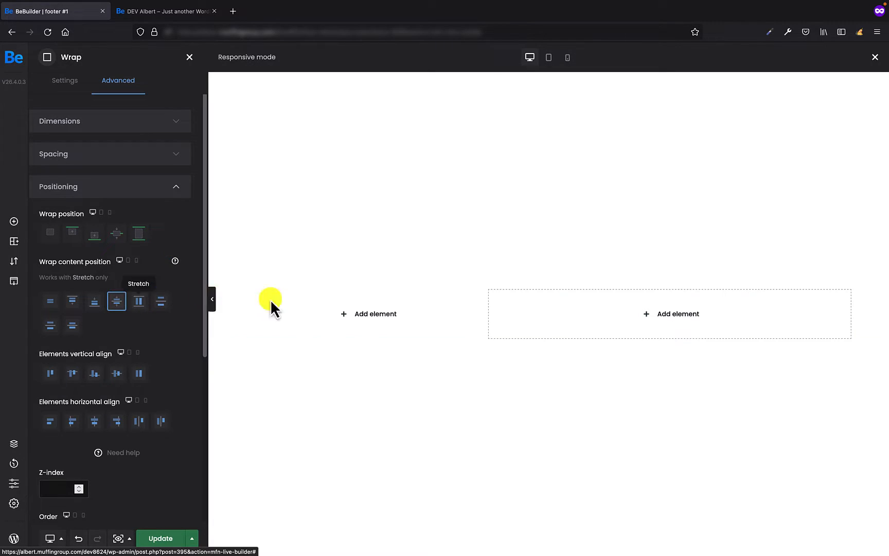
# - Set the wrap content position of the 2/5 wrap to centre
pyautogui.moveTo(372, 311)
pyautogui.click(364, 280)
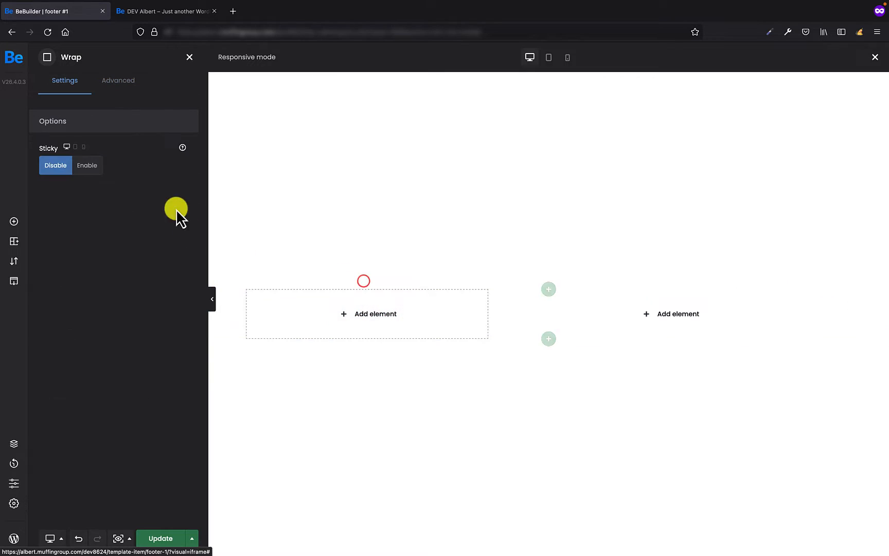
pyautogui.click(114, 84)
pyautogui.click(95, 185)
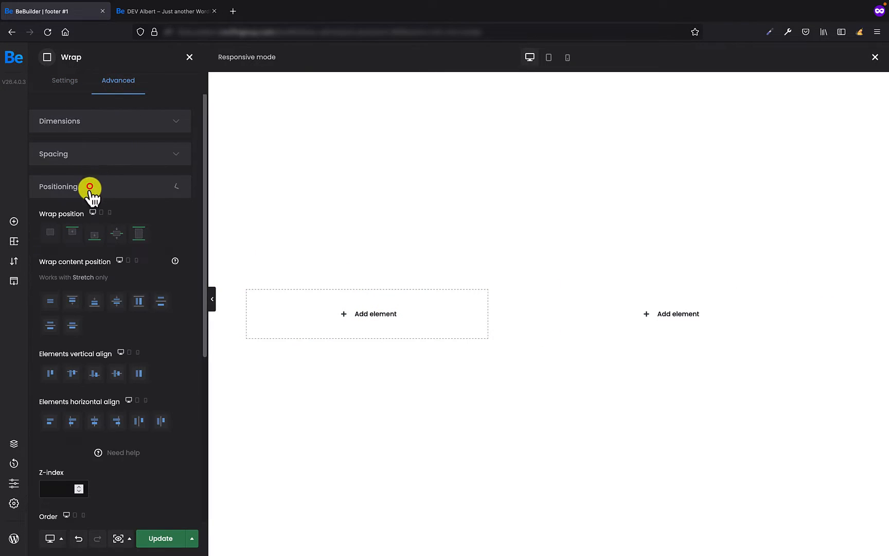
pyautogui.click(119, 302)
pyautogui.moveTo(295, 329)
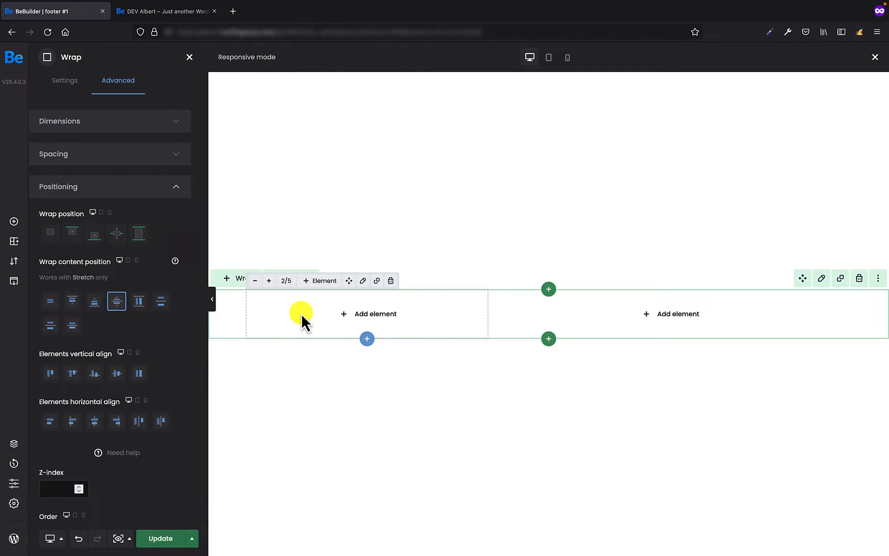
pyautogui.click(301, 313)
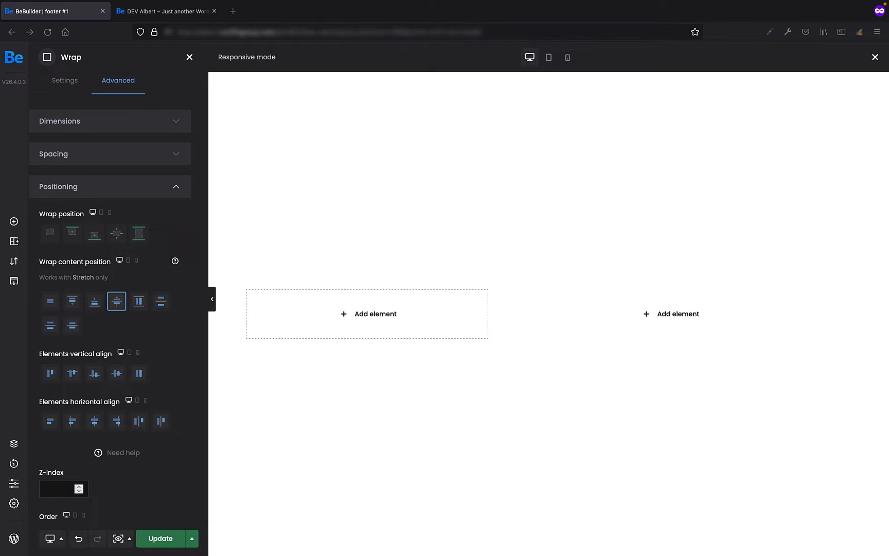
# - Give the 2/5 wrap the orange background colour #FFB128
pyautogui.click(198, 282)
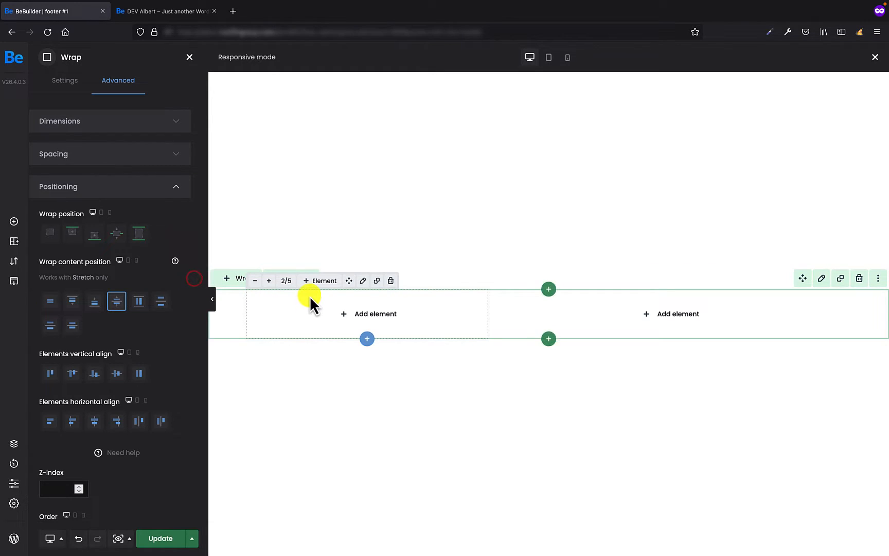
pyautogui.scroll(-5, 134, 341)
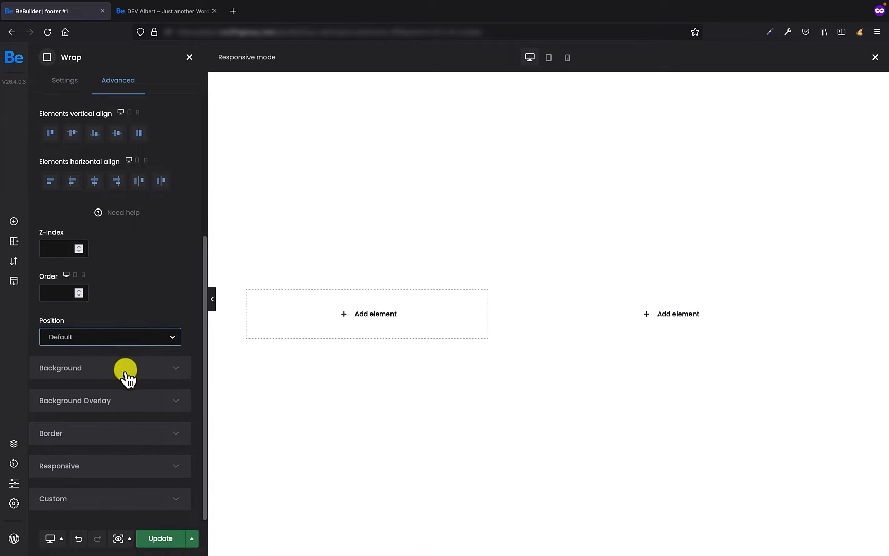
pyautogui.click(82, 367)
pyautogui.click(96, 341)
pyautogui.write('#FFB128')
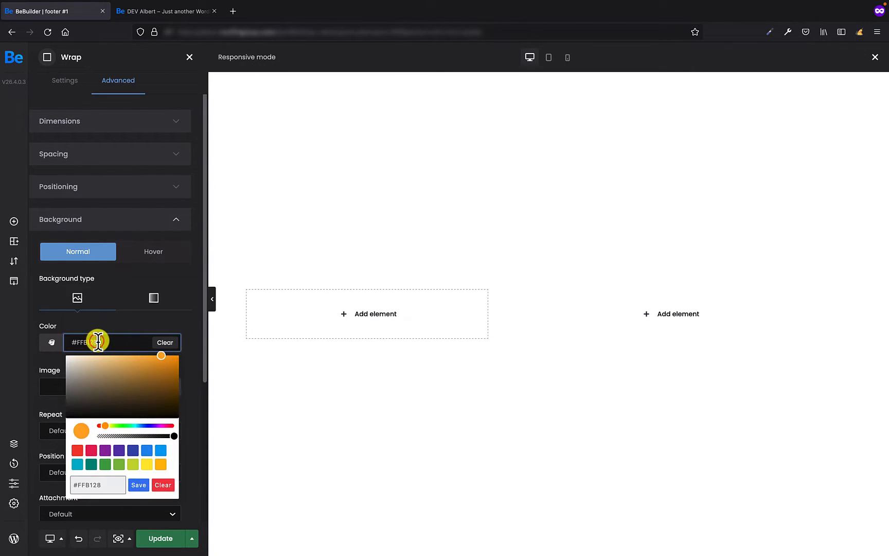
pyautogui.click(213, 334)
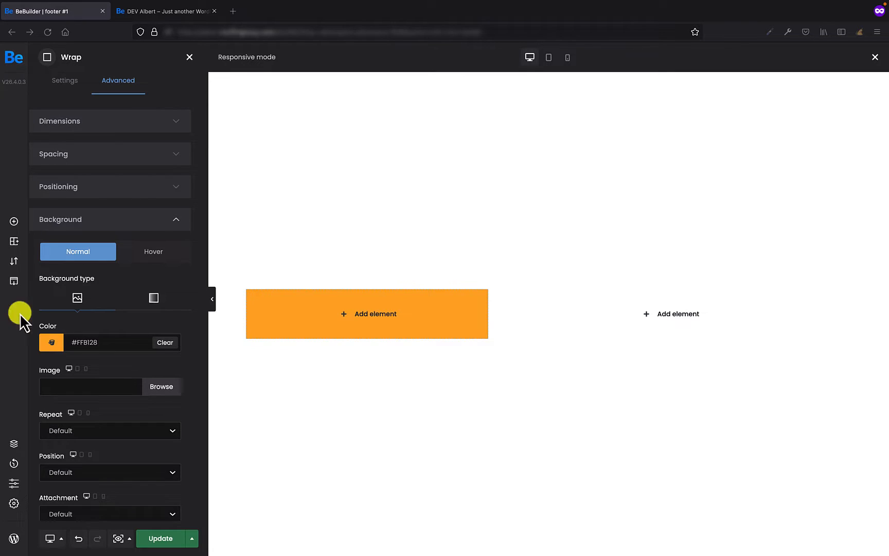
pyautogui.click(168, 322)
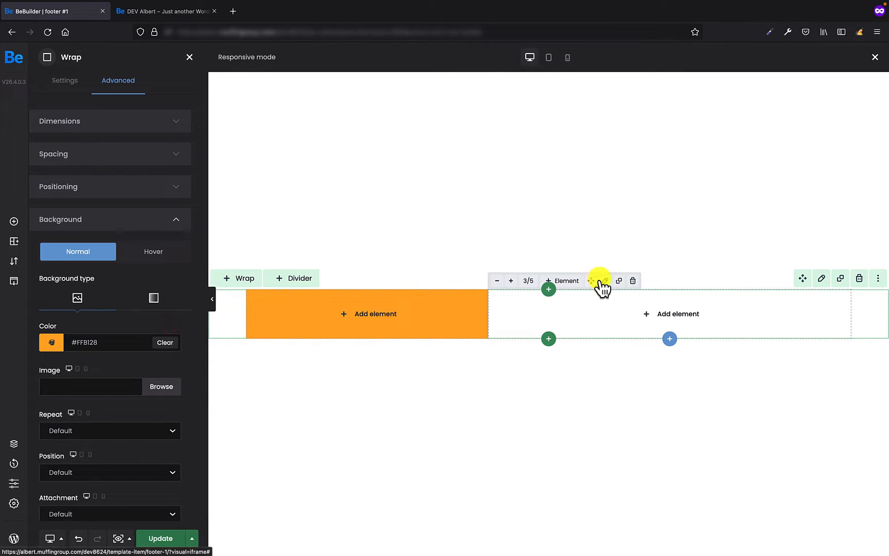
# - Give the 3/5 wrap the dark blue background colour #0B3954
pyautogui.click(603, 280)
pyautogui.click(125, 81)
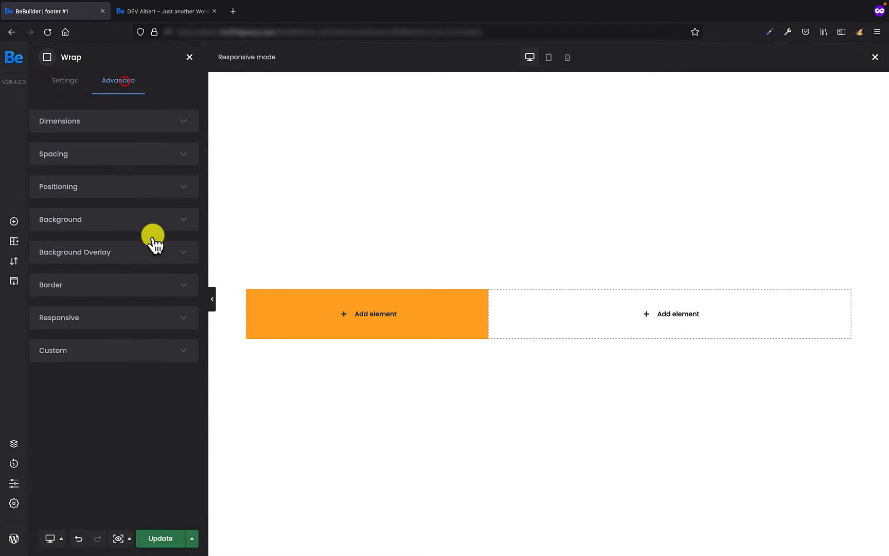
pyautogui.click(97, 221)
pyautogui.click(113, 339)
pyautogui.click(192, 324)
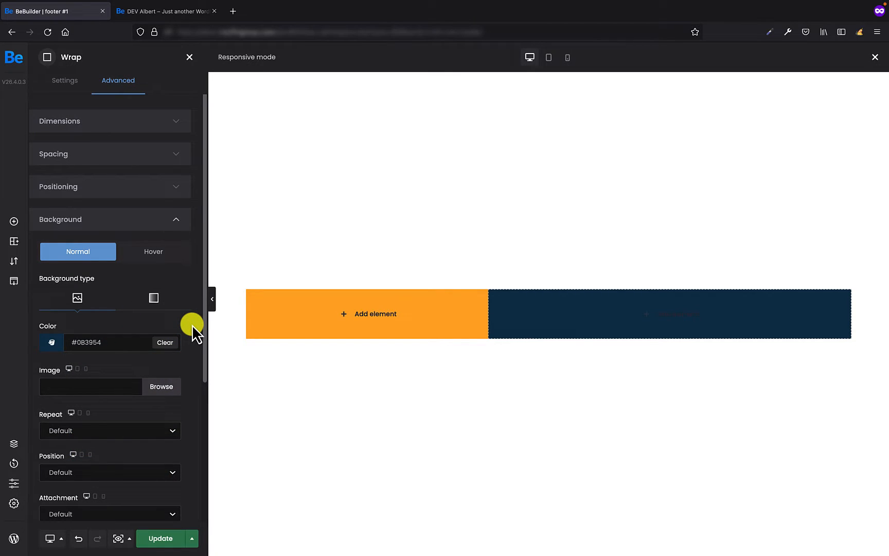
# - Check the reference footer's rounded corners and set the orange wrap's top-left and bottom-left border radius to 20px
pyautogui.click(172, 16)
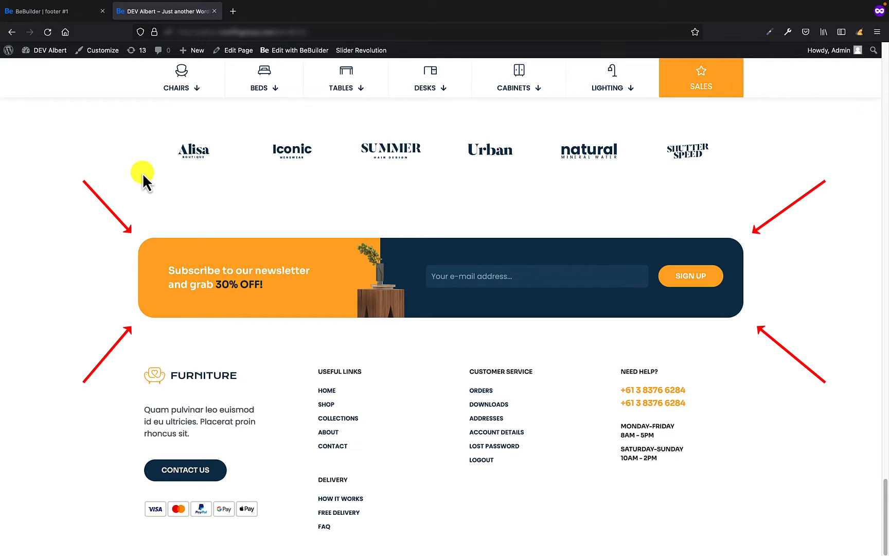
pyautogui.click(59, 11)
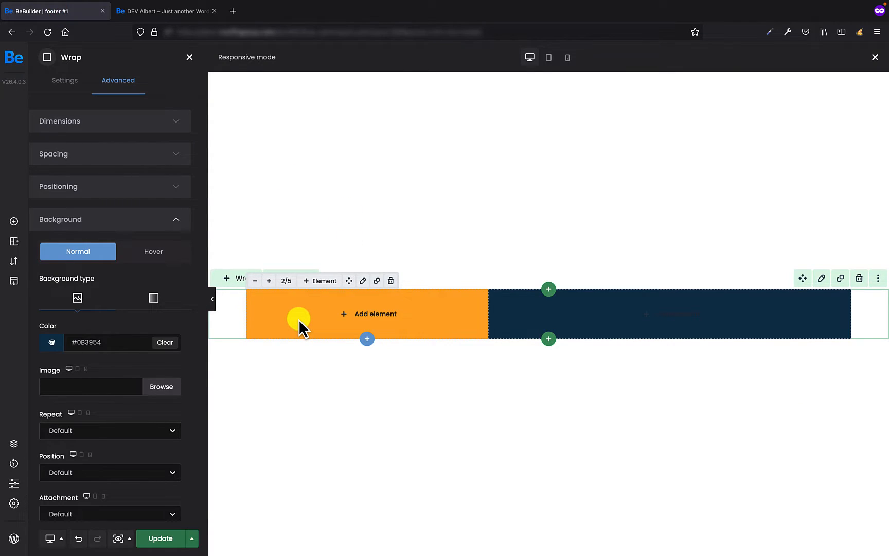
pyautogui.click(364, 281)
pyautogui.click(122, 83)
pyautogui.click(97, 284)
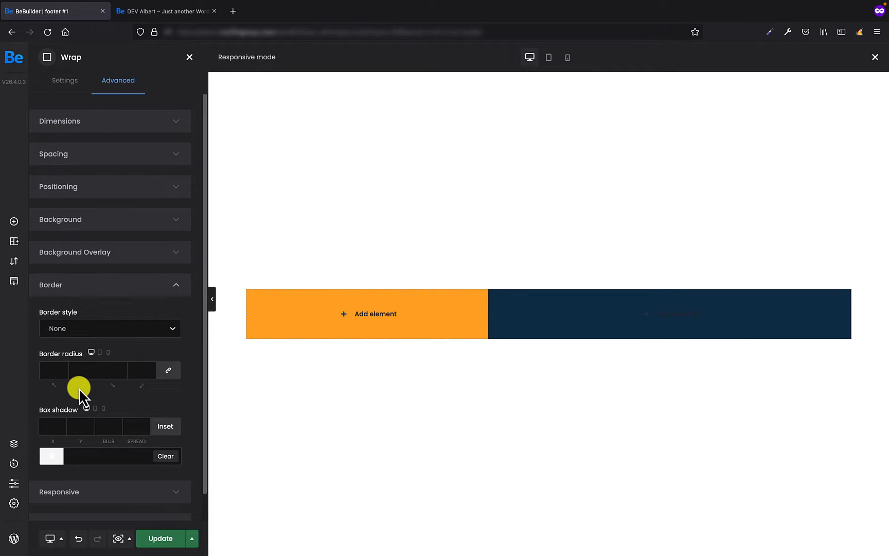
pyautogui.click(49, 371)
pyautogui.moveTo(49, 371); pyautogui.dragTo(59, 378)
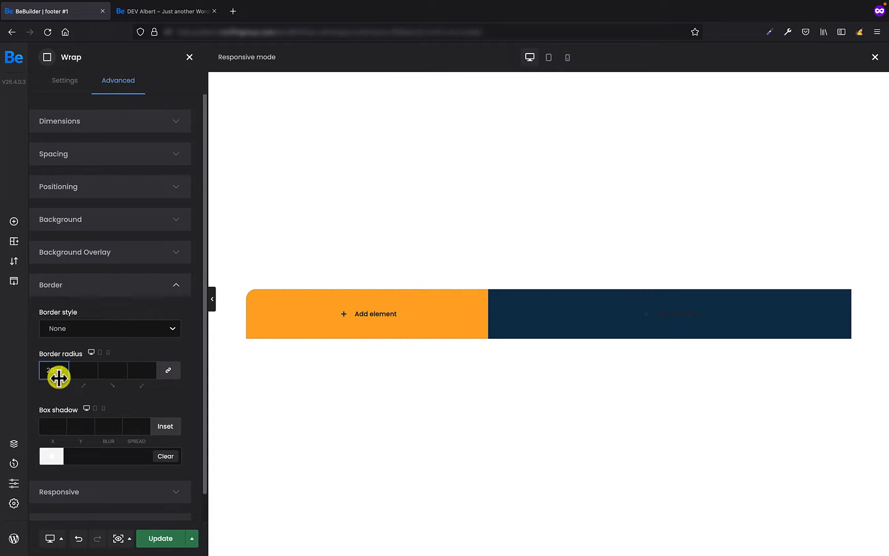
pyautogui.moveTo(58, 378); pyautogui.dragTo(62, 371)
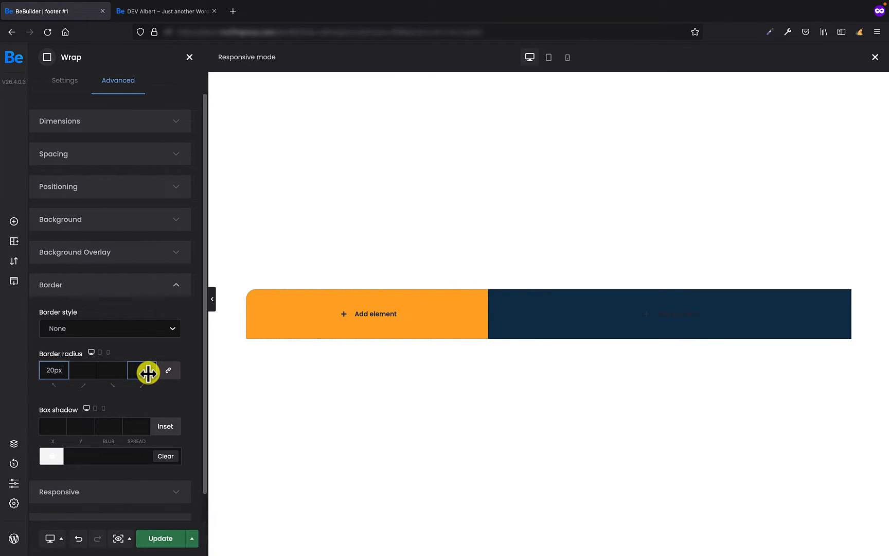
pyautogui.moveTo(146, 372); pyautogui.dragTo(155, 373)
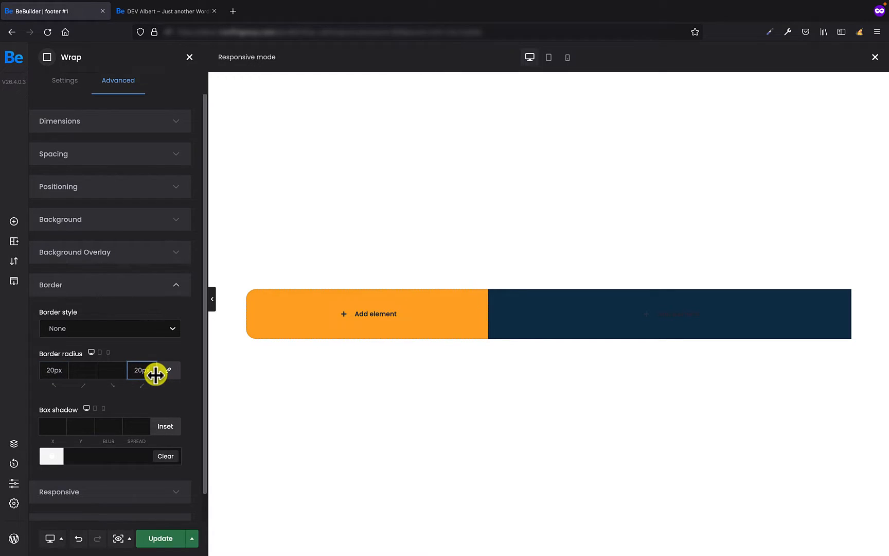
# - Set the dark blue wrap's top-right and bottom-right border radius to 20px
pyautogui.moveTo(606, 334)
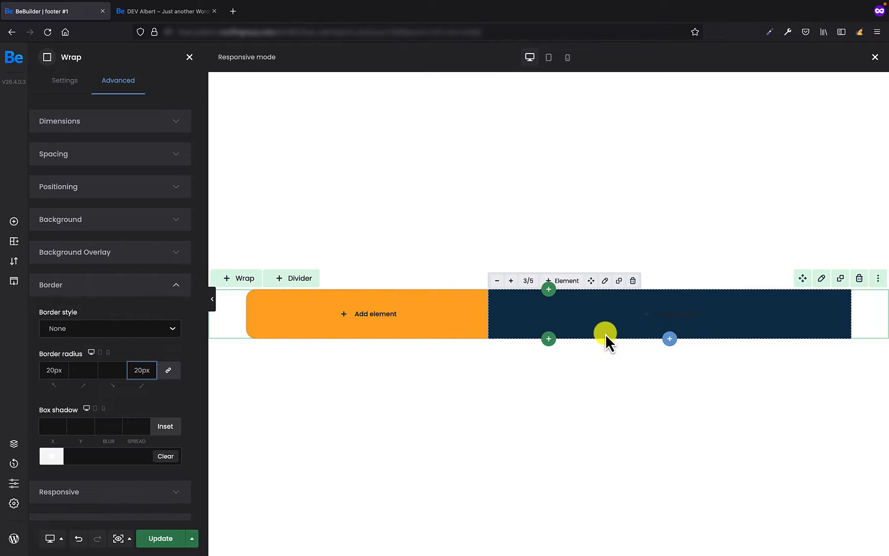
pyautogui.click(605, 282)
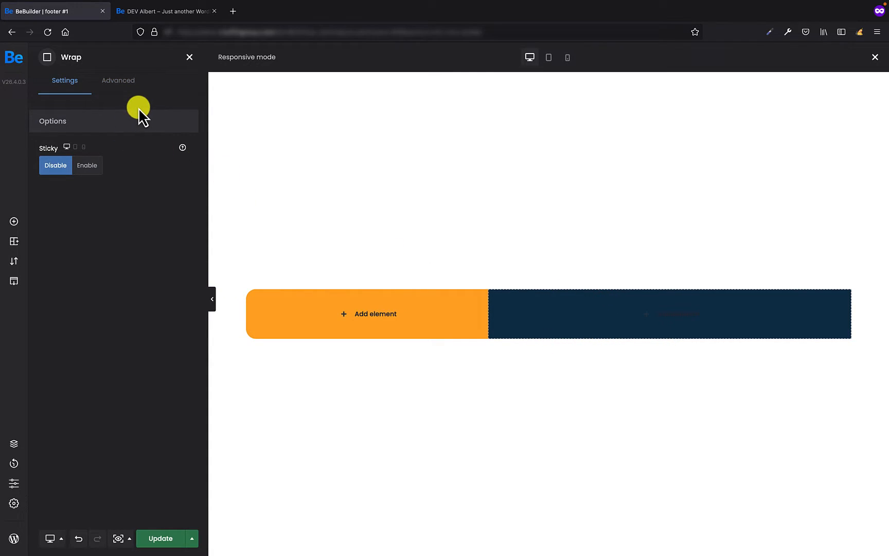
pyautogui.click(118, 82)
pyautogui.click(87, 286)
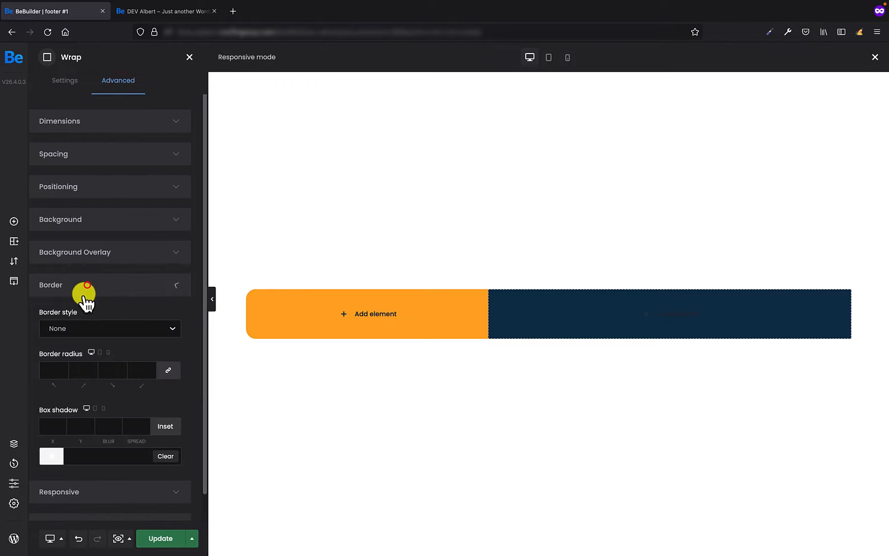
pyautogui.scroll(-1, 117, 299)
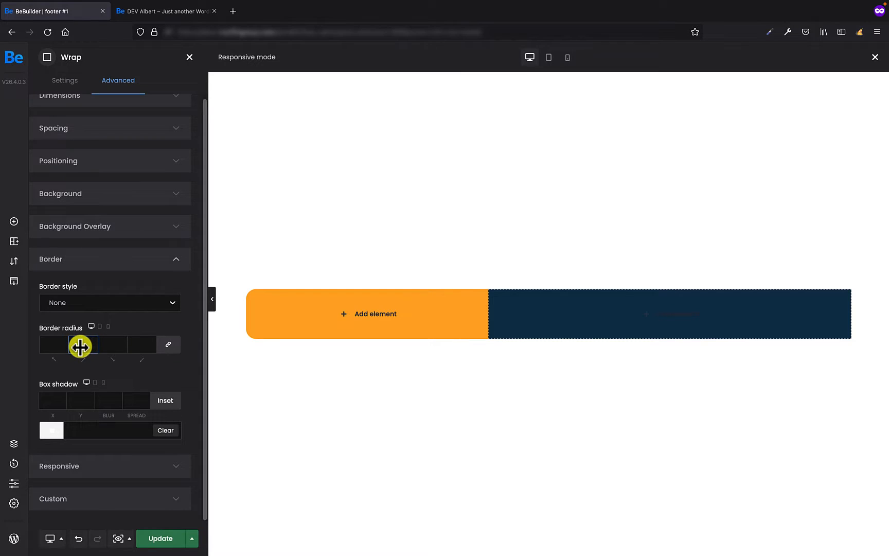
pyautogui.moveTo(80, 347); pyautogui.dragTo(91, 350)
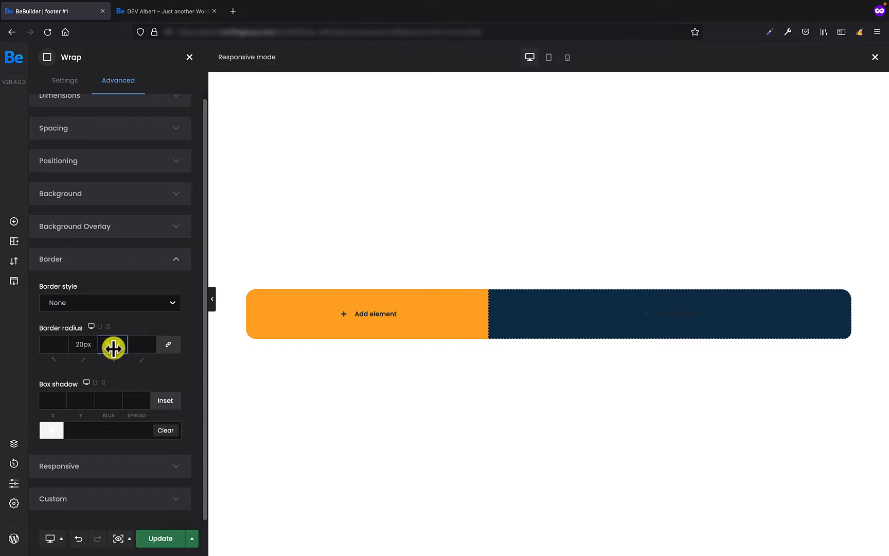
pyautogui.click(115, 350)
pyautogui.write('20px')
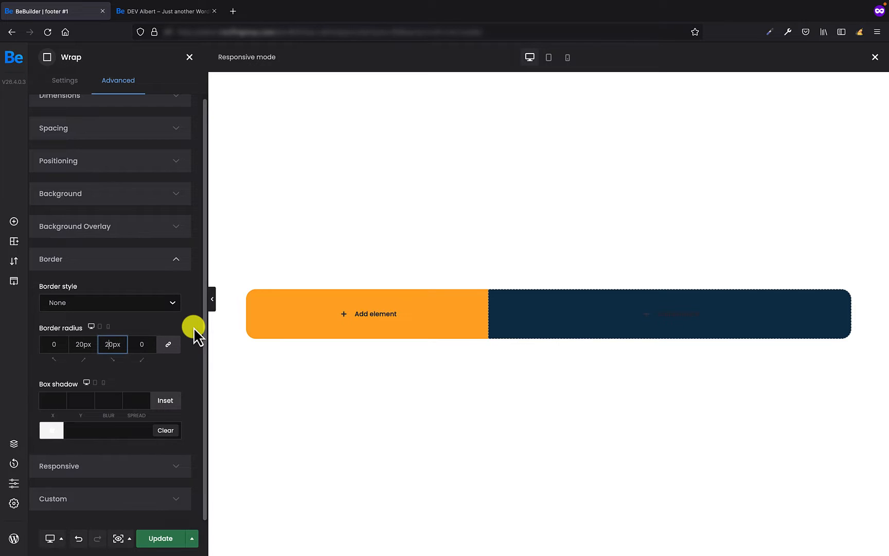
# - Add an H5 heading to the orange wrap with the title "<span>Subscribe to our newsletter and grab</span> 30% OFF!"
pyautogui.click(14, 222)
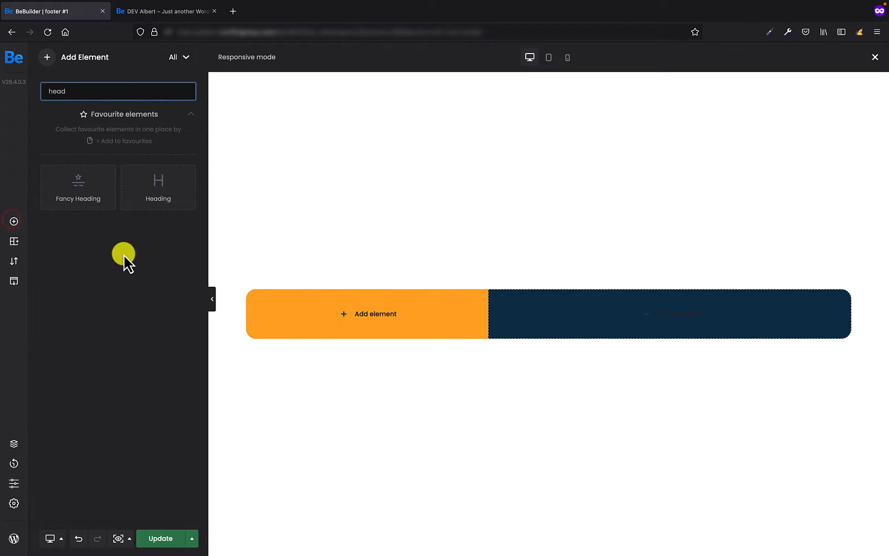
pyautogui.moveTo(167, 196); pyautogui.dragTo(333, 314)
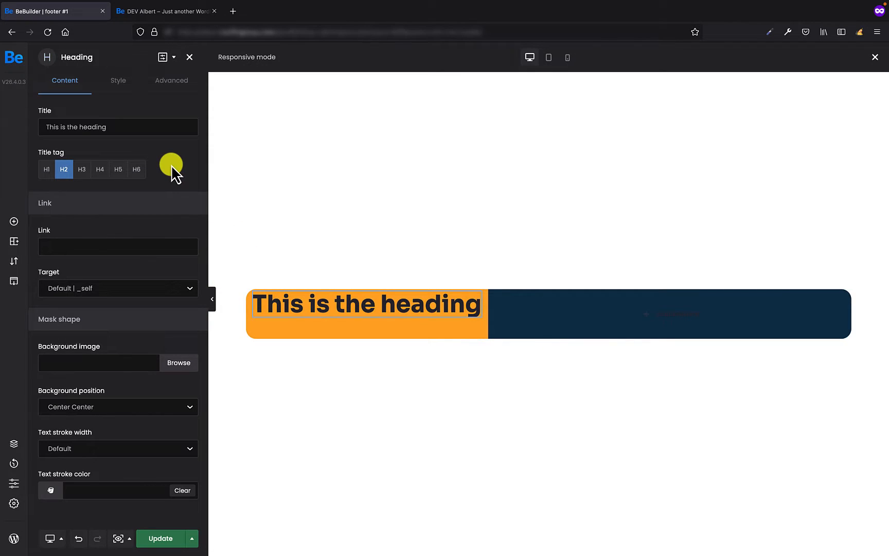
pyautogui.click(119, 169)
pyautogui.click(113, 127)
pyautogui.press('super+a')
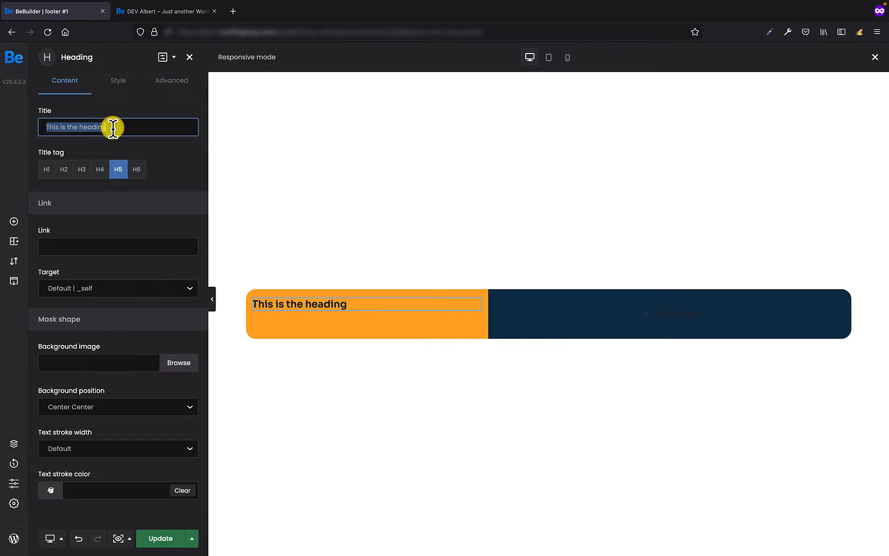
pyautogui.write('<span>Subscribe to our newsletter and grab</span> 30% OFF!')
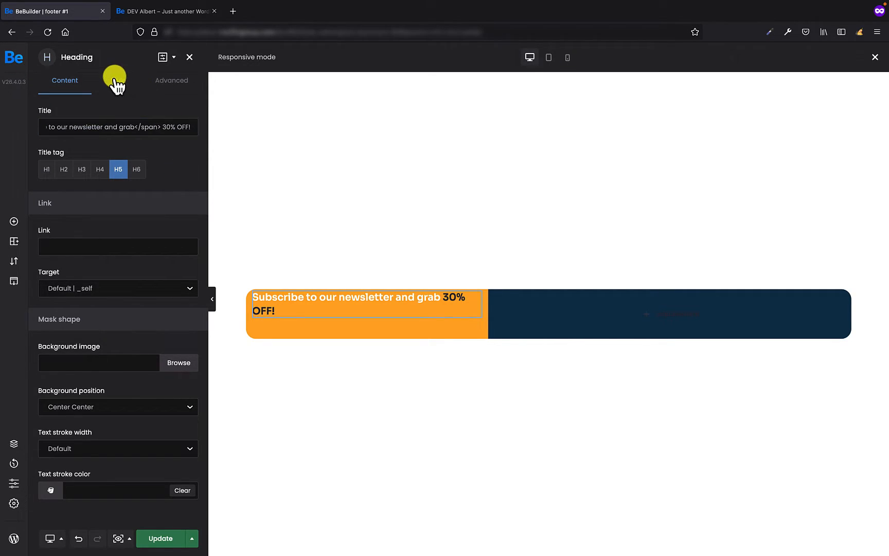
# - Set the newsletter heading's bottom margin to 0px
pyautogui.click(164, 83)
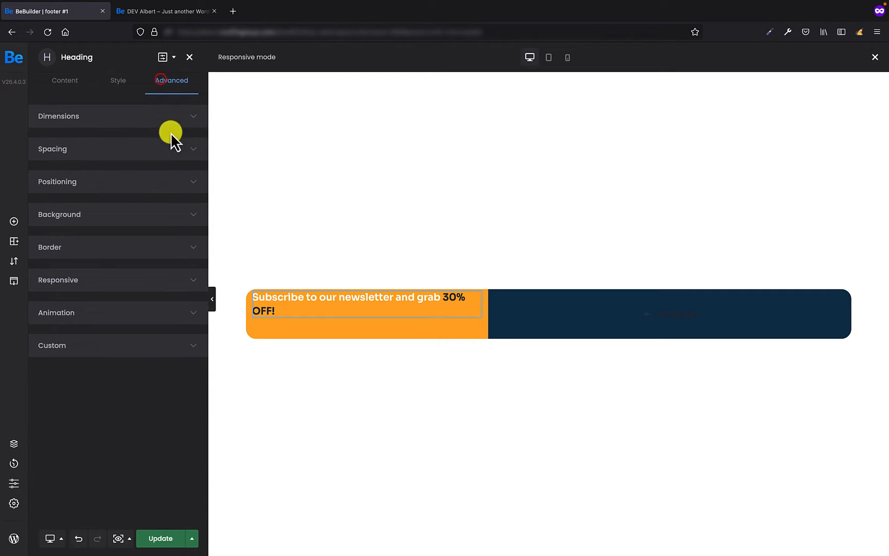
pyautogui.click(130, 150)
pyautogui.click(112, 251)
pyautogui.click(189, 228)
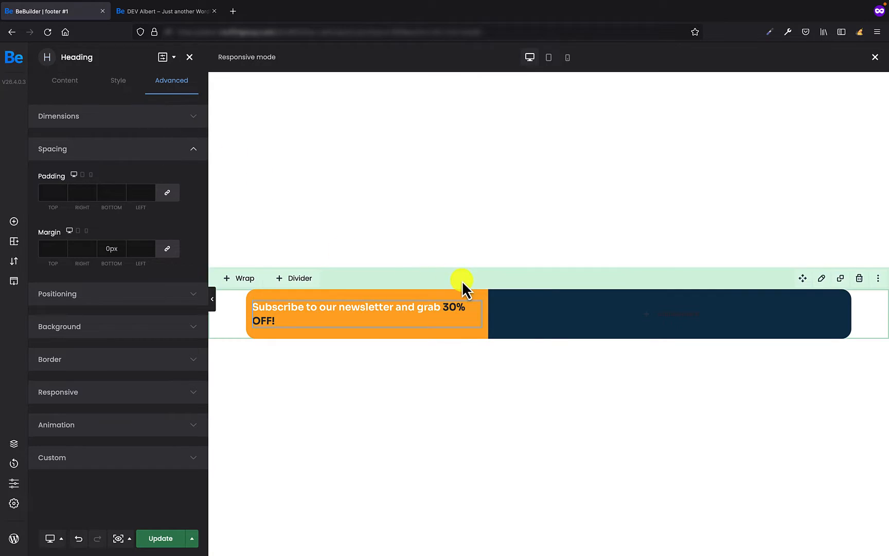
# - Set the orange wrap's left padding to 10%
pyautogui.click(362, 282)
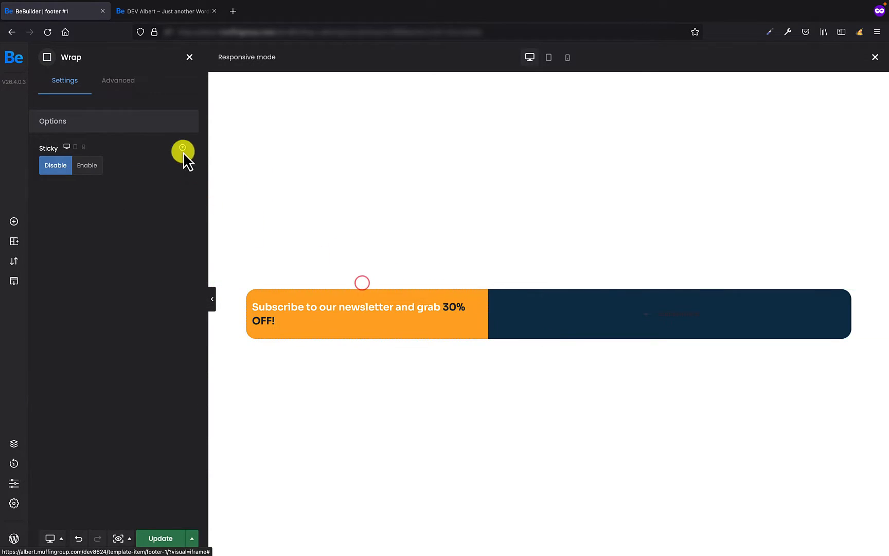
pyautogui.click(105, 88)
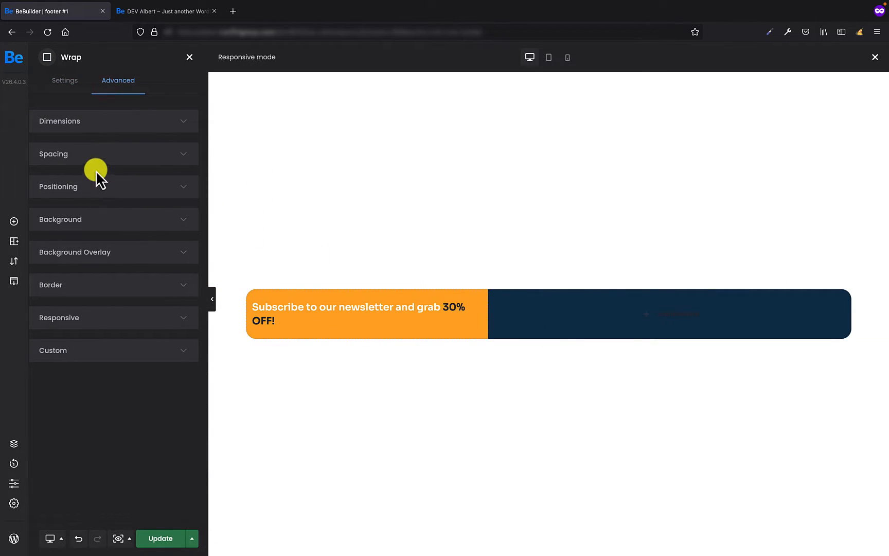
pyautogui.click(94, 155)
pyautogui.click(145, 196)
pyautogui.write('10%')
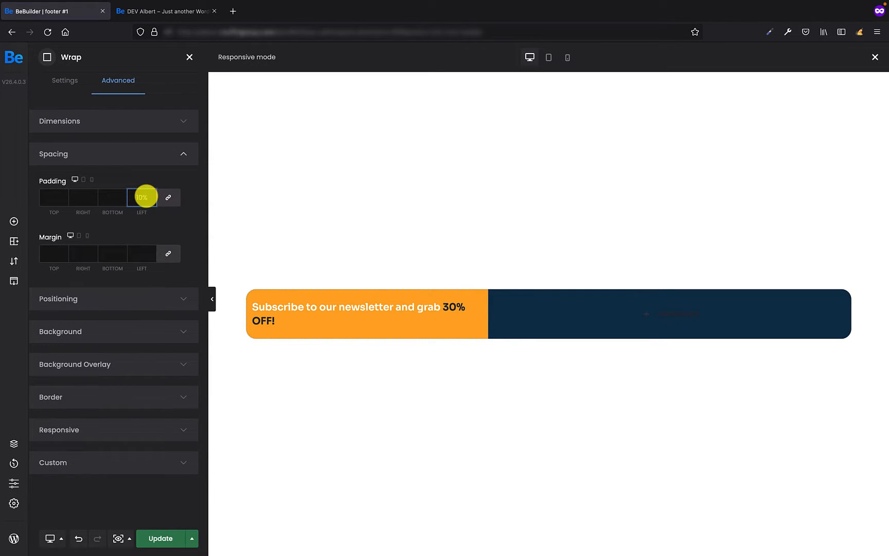
pyautogui.click(195, 181)
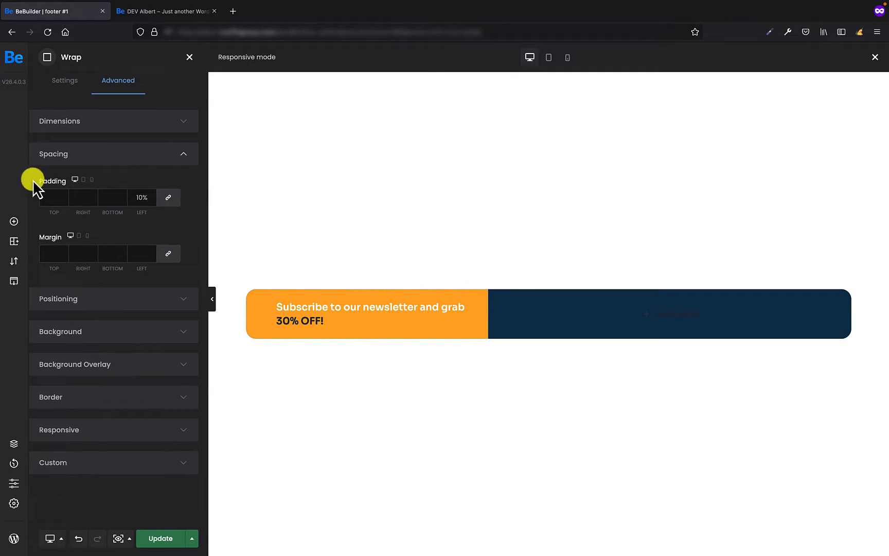
# - Add a Column Text element containing [contact-form-7 id="93" title="Newsletter"] to the dark blue wrap and reduce its width to 4/5
pyautogui.click(14, 222)
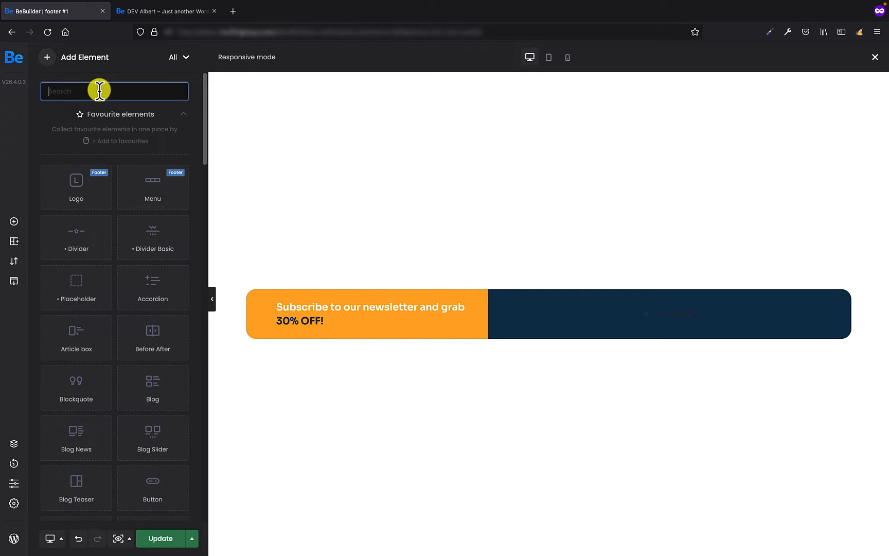
pyautogui.write('colum')
pyautogui.moveTo(83, 183); pyautogui.dragTo(667, 313)
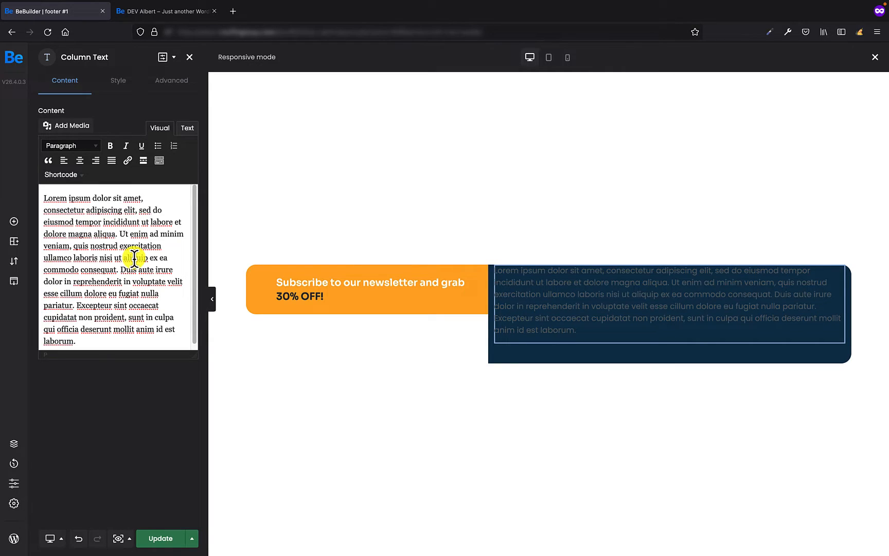
pyautogui.hotkey('ctrl', 'a')
pyautogui.write('[contact-form-7 id="93" title="Newsletter"]')
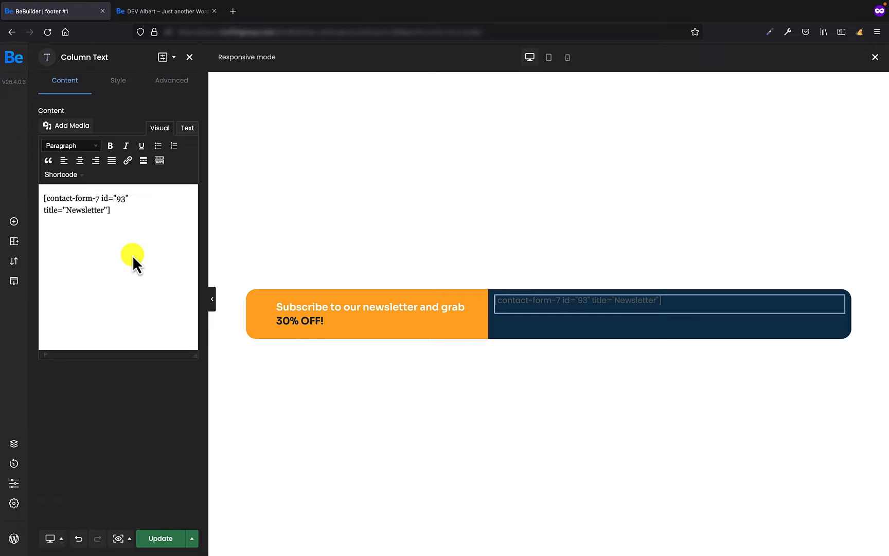
pyautogui.click(166, 388)
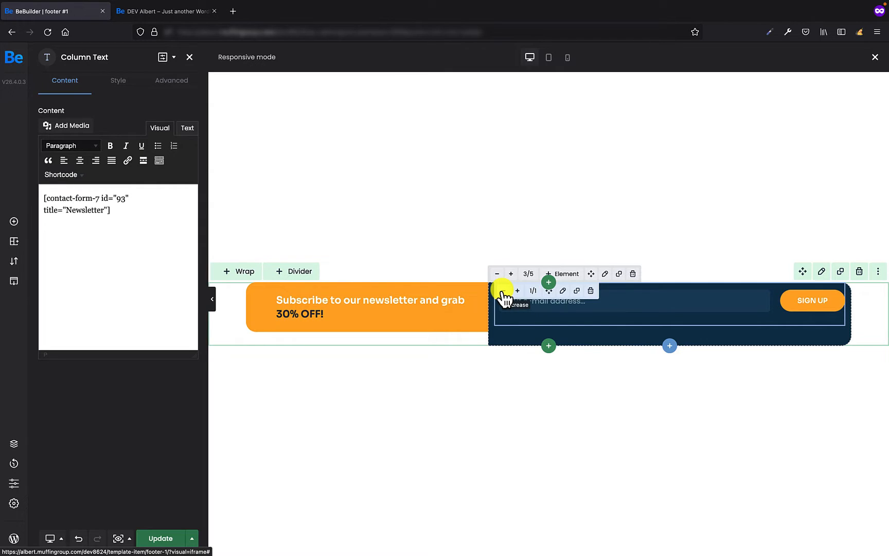
pyautogui.click(502, 291)
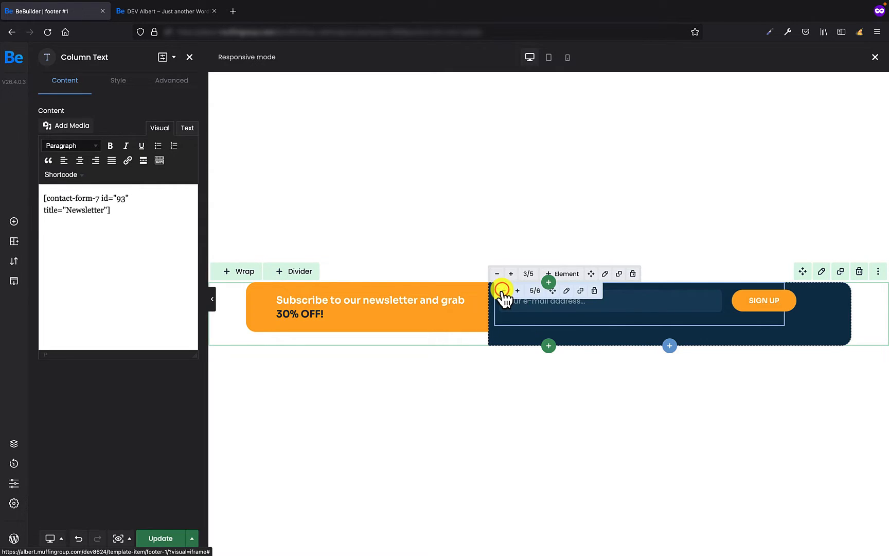
pyautogui.click(502, 290)
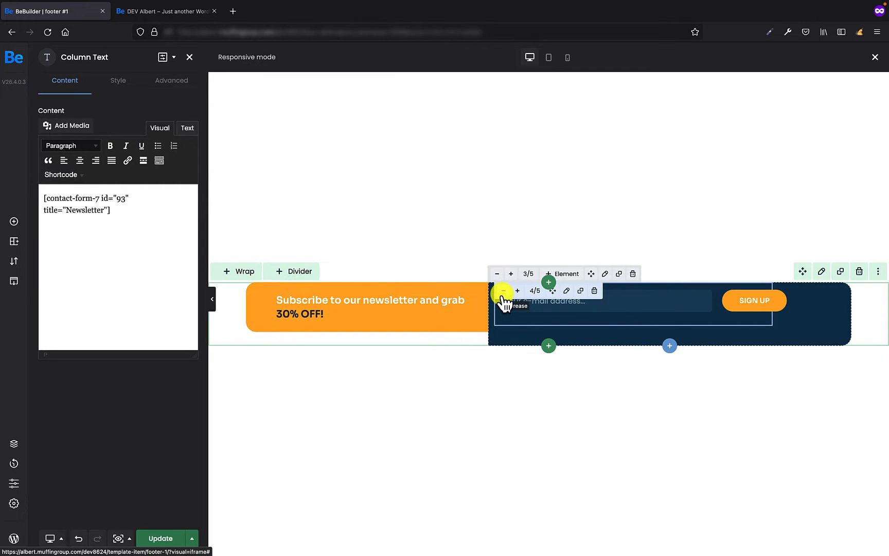
# - Add an Image element to the dark blue wrap, placed before the newsletter form
pyautogui.click(11, 222)
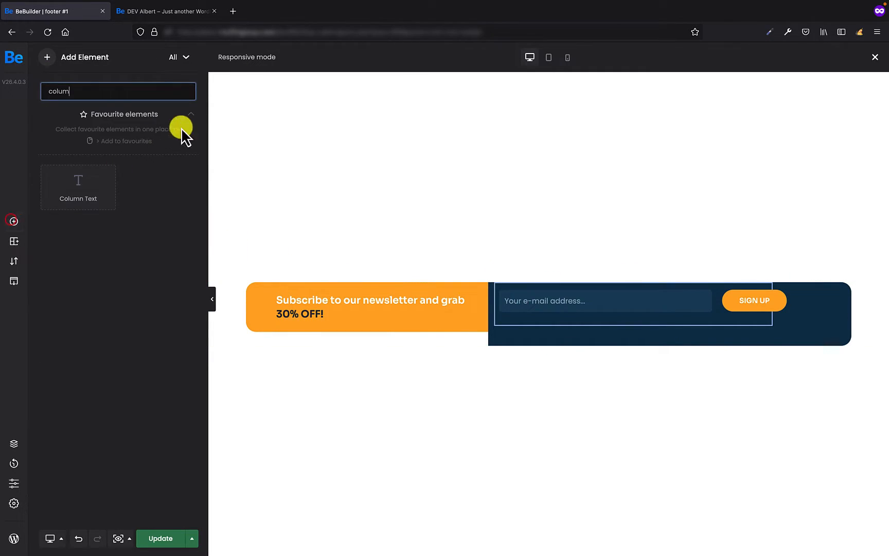
pyautogui.doubleClick(80, 88)
pyautogui.write('oimag')
pyautogui.doubleClick(80, 88)
pyautogui.write('image')
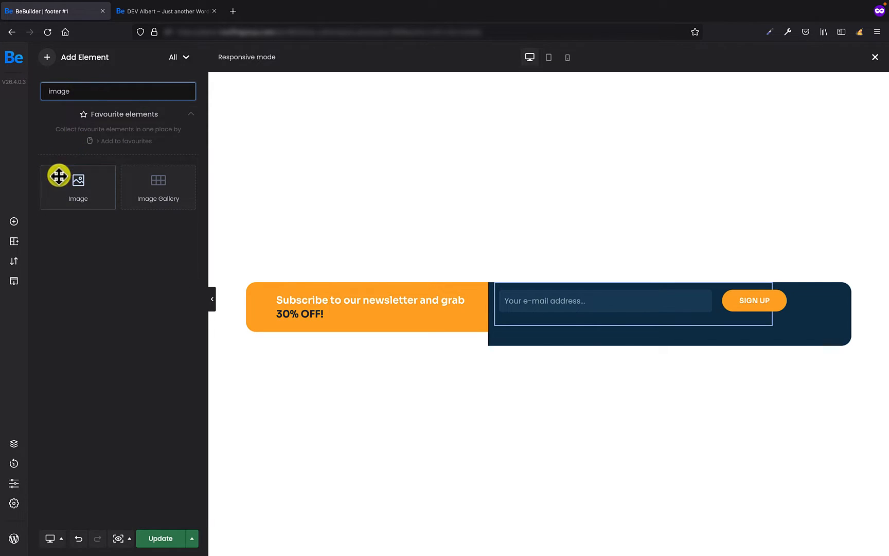
pyautogui.moveTo(59, 174); pyautogui.dragTo(541, 287)
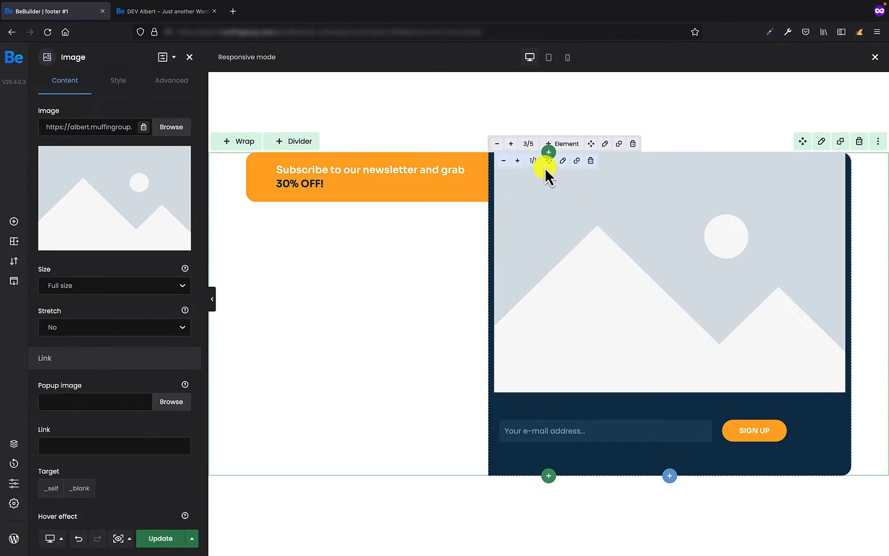
# - Replace the placeholder picture with furniturestore-newsletter-pic1-1.webp from the media library
pyautogui.click(561, 163)
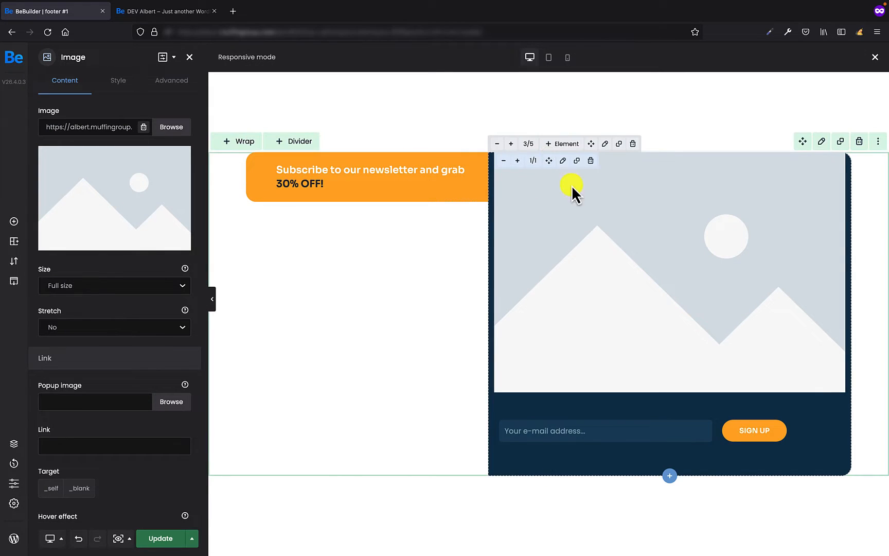
pyautogui.click(171, 127)
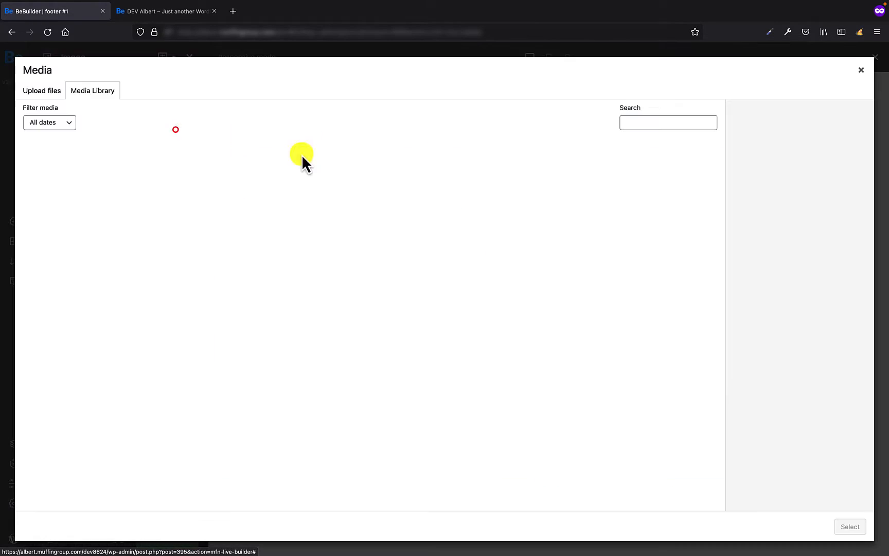
pyautogui.click(654, 122)
pyautogui.write('newsl')
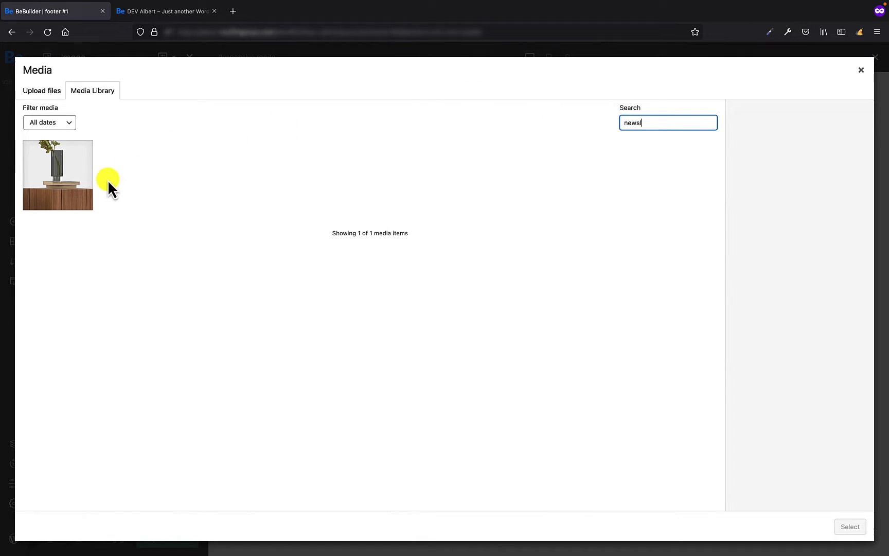
pyautogui.click(85, 183)
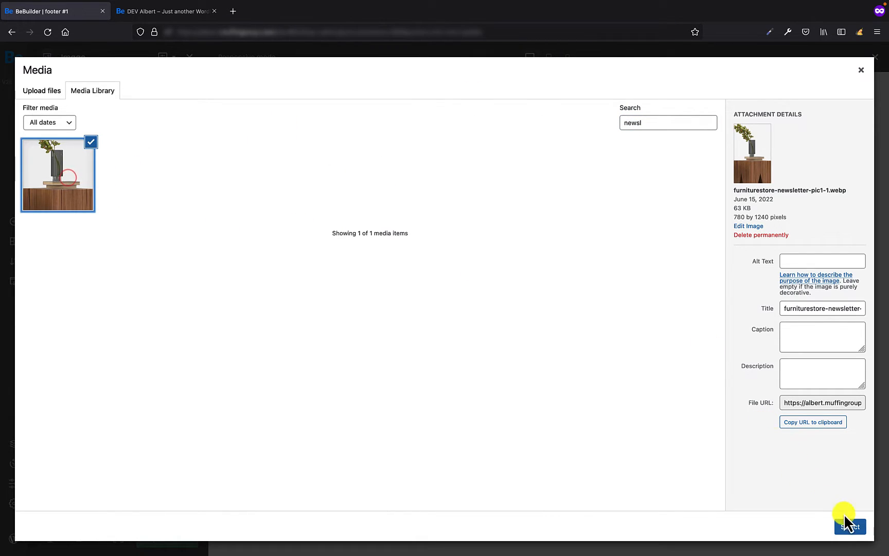
pyautogui.click(850, 527)
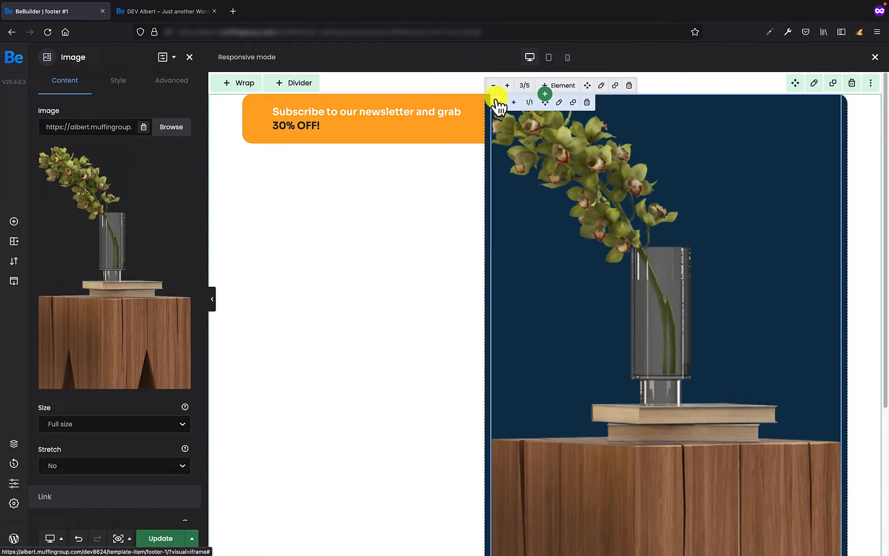
# - Reduce the vase image element's width to 1/6 so it fits beside the newsletter form
pyautogui.click(497, 102)
pyautogui.click(497, 101)
pyautogui.click(497, 101)
pyautogui.click(497, 101)
pyautogui.click(502, 119)
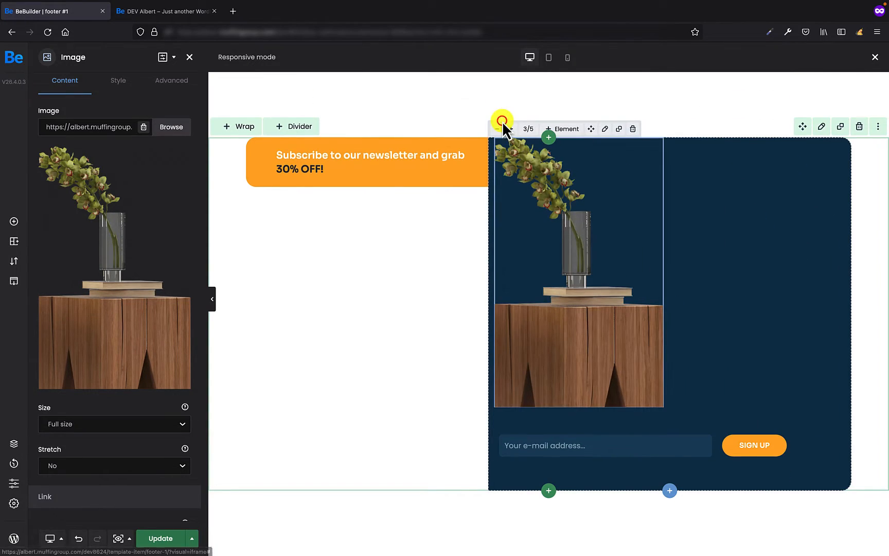
pyautogui.click(506, 151)
pyautogui.click(498, 158)
pyautogui.click(502, 174)
pyautogui.click(503, 220)
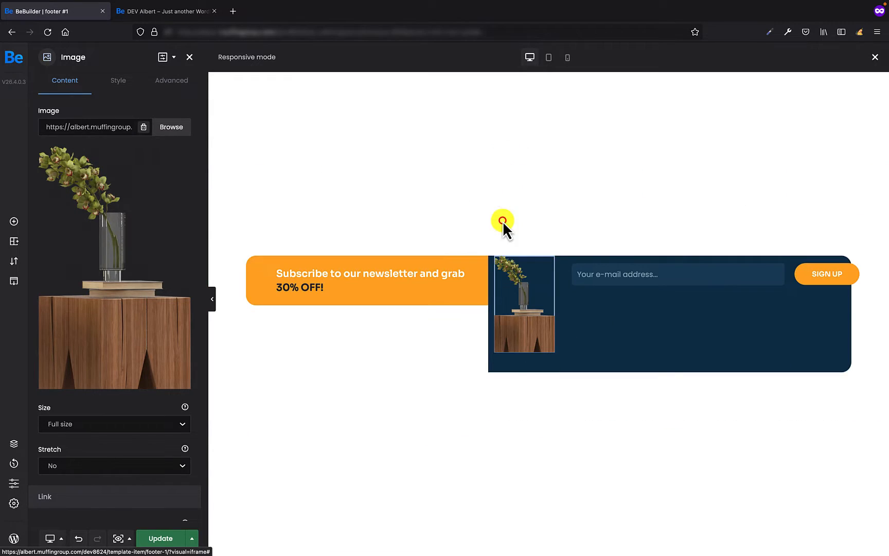
pyautogui.click(501, 267)
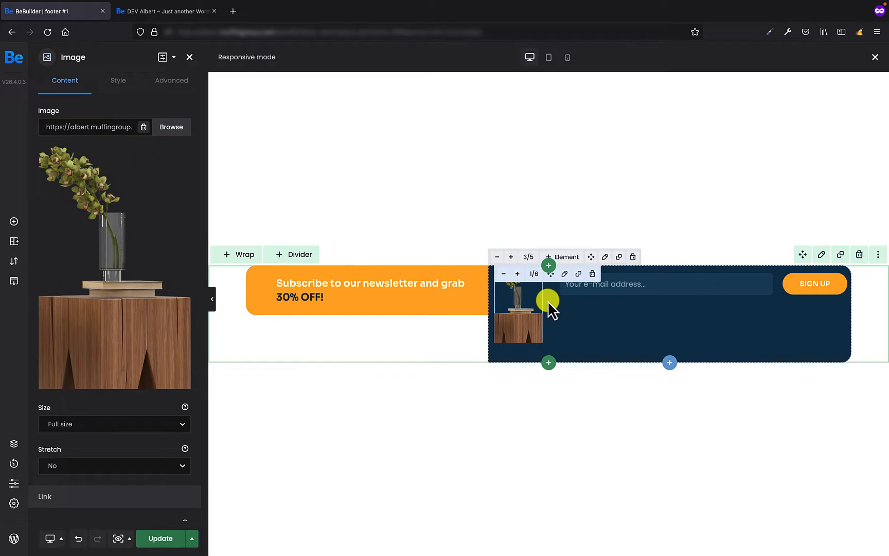
# - Set the vase image's bottom margin to 0px
pyautogui.click(120, 86)
pyautogui.click(181, 80)
pyautogui.click(99, 149)
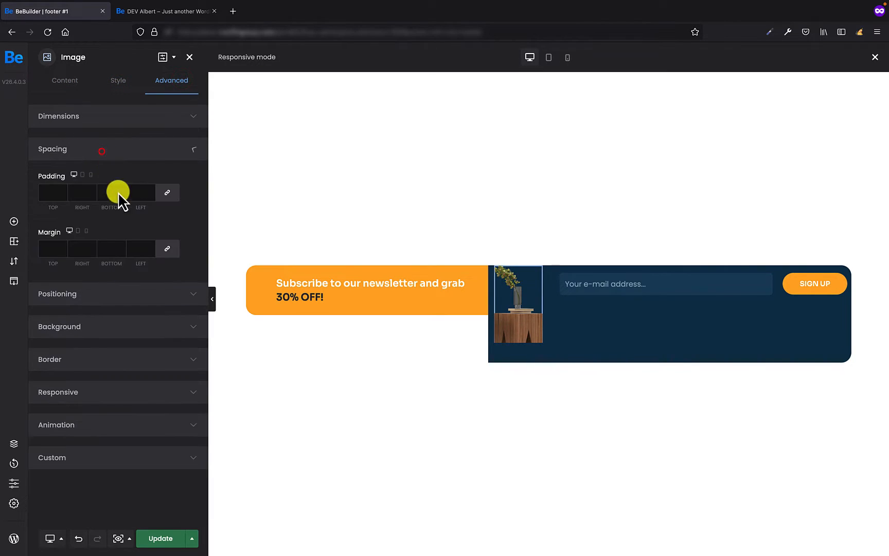
pyautogui.write('0')
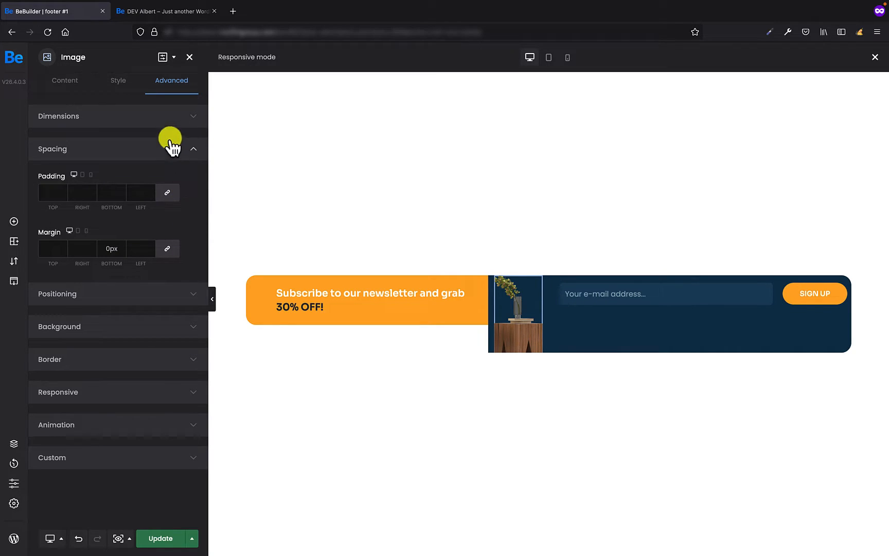
# - Set the vase image's position to Offset with a left value of -8%
pyautogui.click(84, 302)
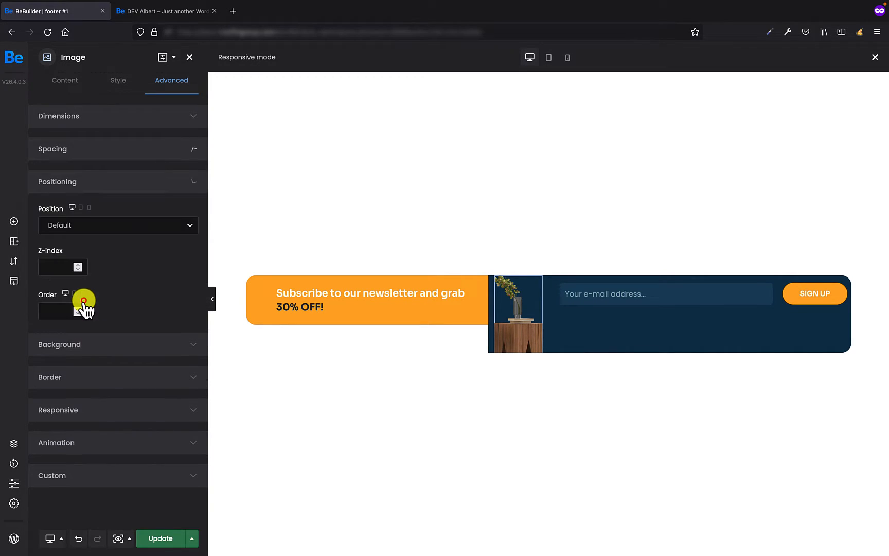
pyautogui.click(88, 222)
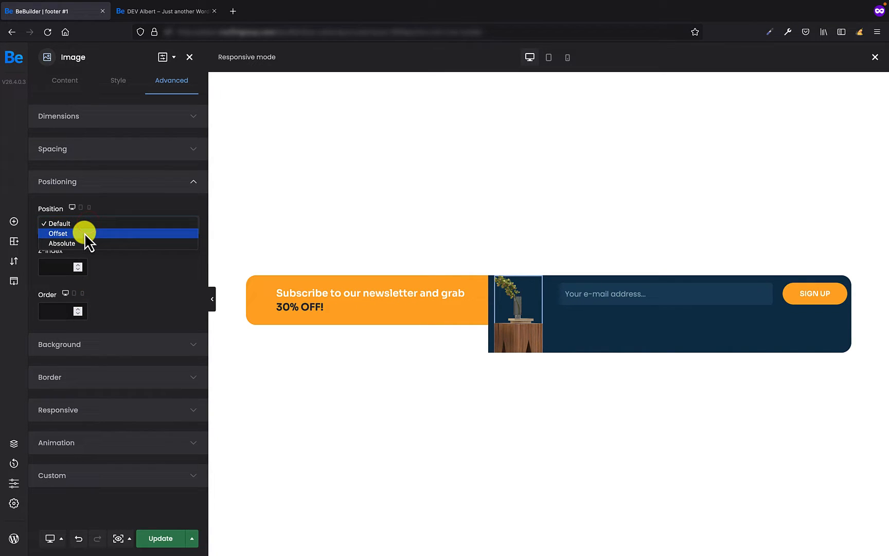
pyautogui.click(84, 232)
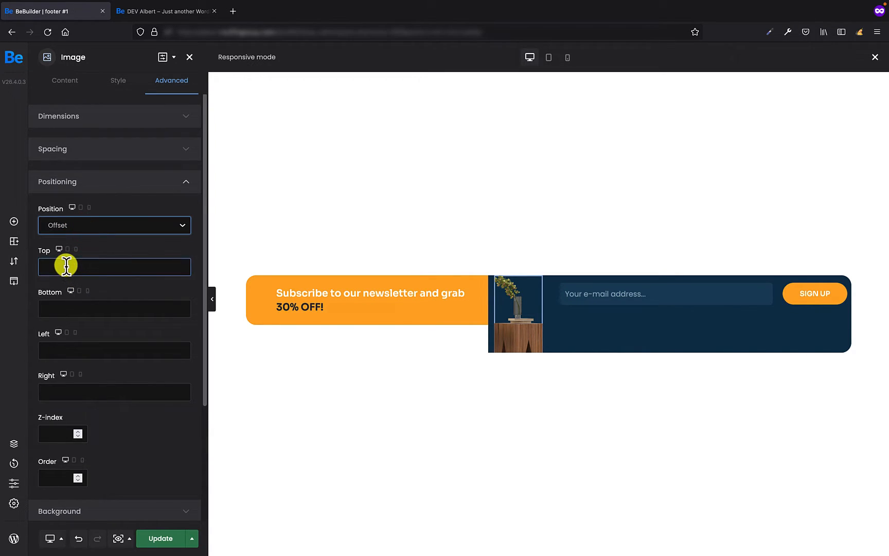
pyautogui.click(63, 355)
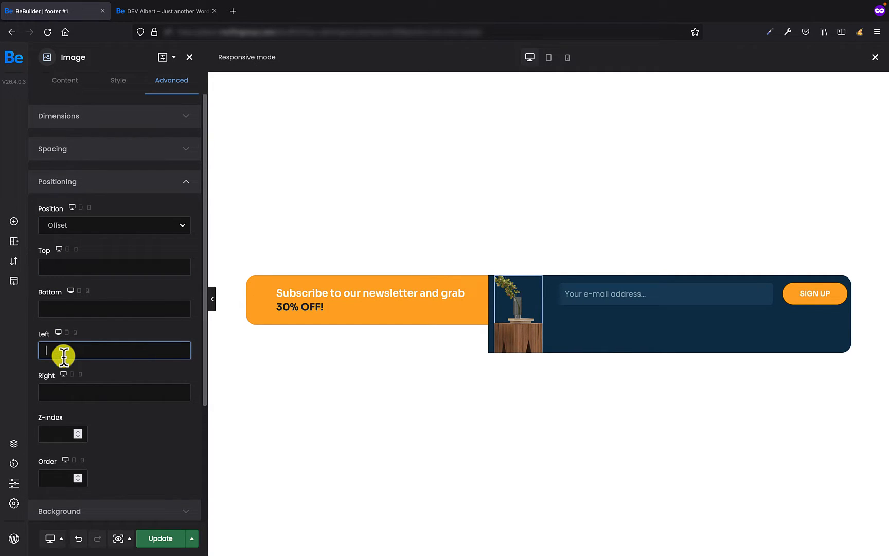
pyautogui.write('-8%')
pyautogui.click(155, 327)
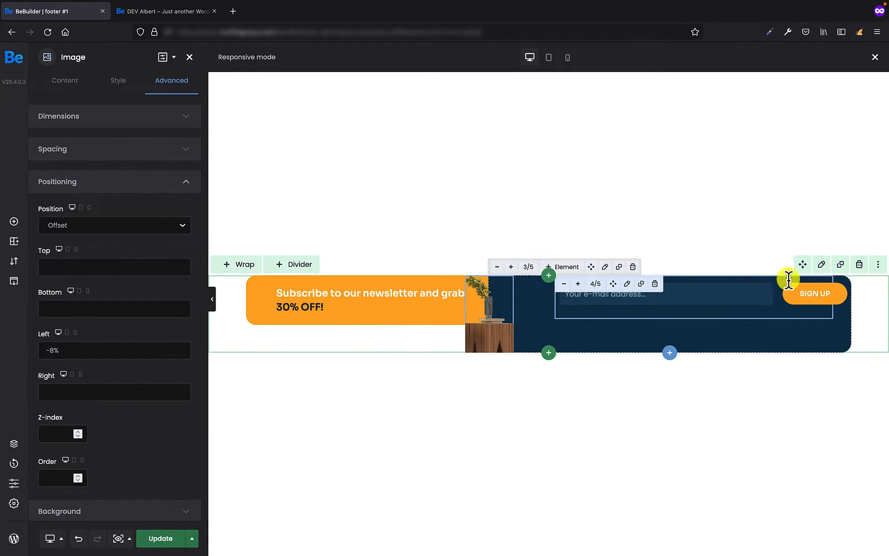
# - Set the newsletter section's wraps vertical spacing to the stretch option so both coloured wraps share the same height
pyautogui.click(820, 265)
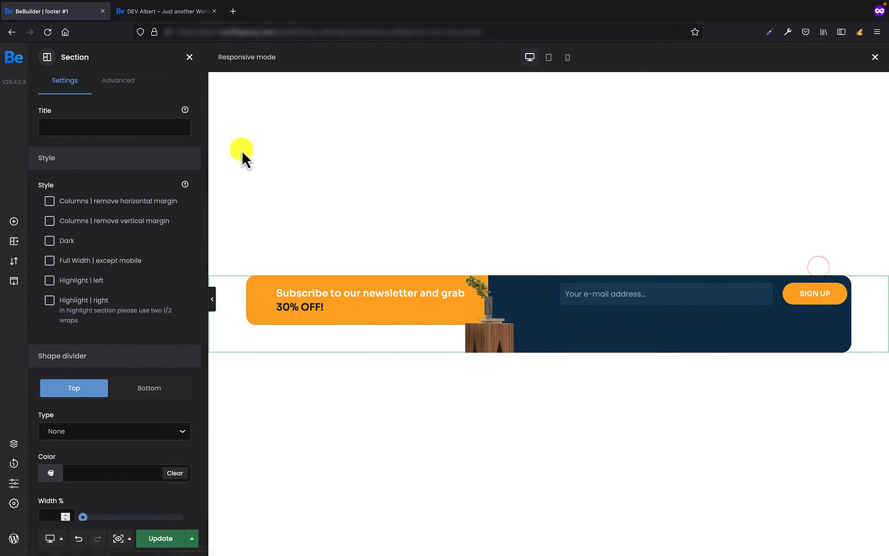
pyautogui.click(113, 82)
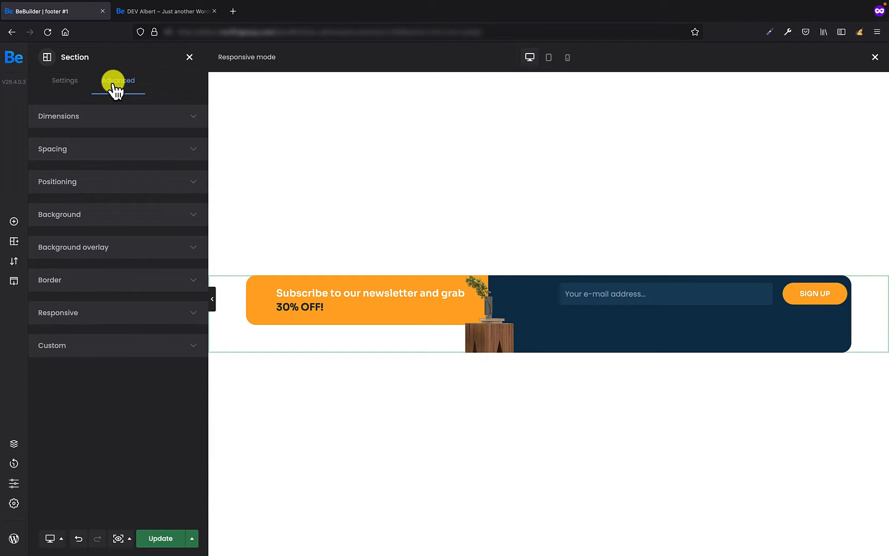
pyautogui.click(107, 148)
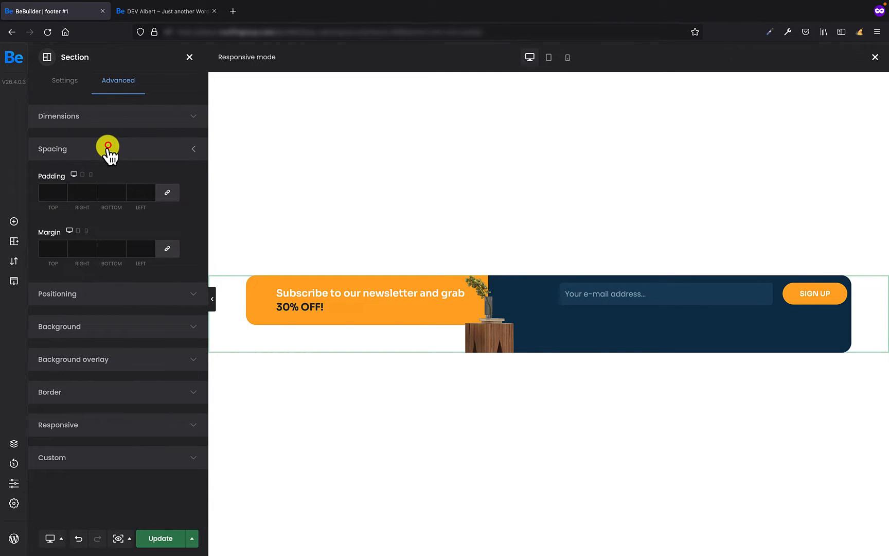
pyautogui.click(97, 297)
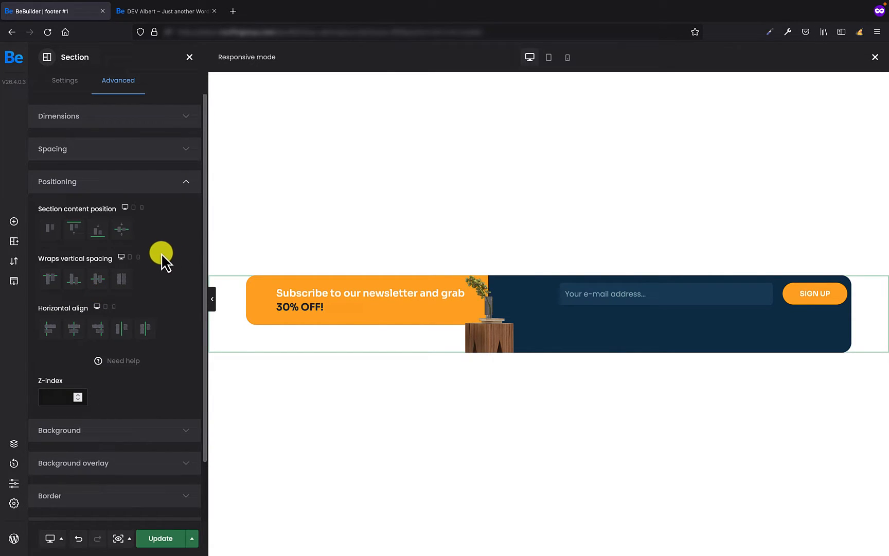
pyautogui.click(124, 283)
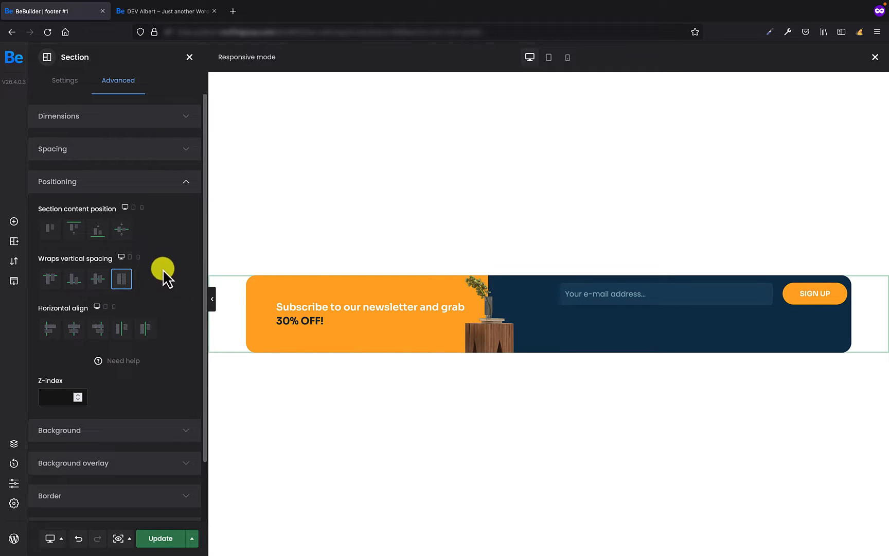
# - Set the newsletter form text element's top margin to 24px and its bottom margin to 0px
pyautogui.click(627, 284)
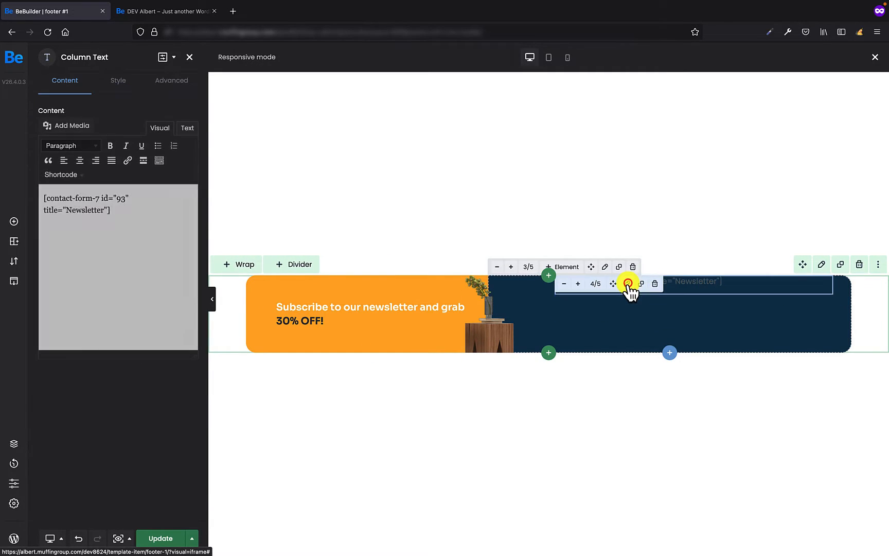
pyautogui.click(166, 81)
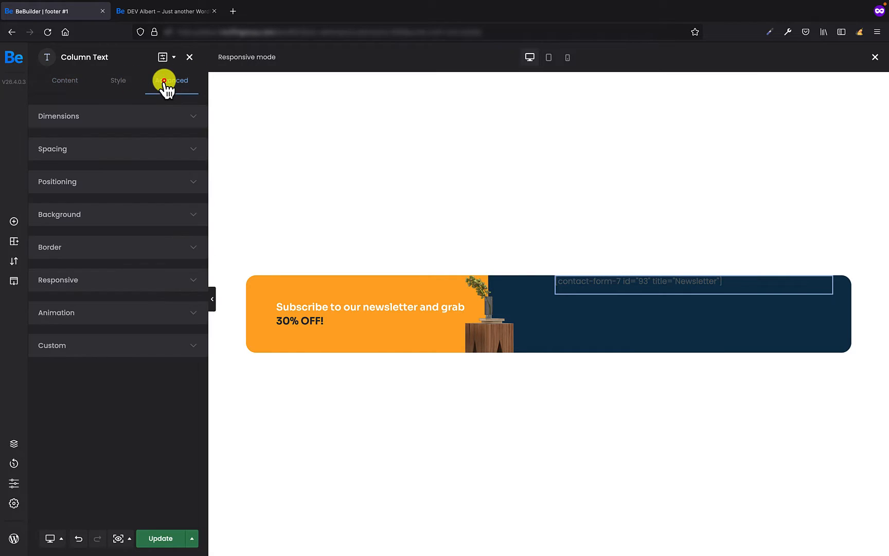
pyautogui.click(113, 151)
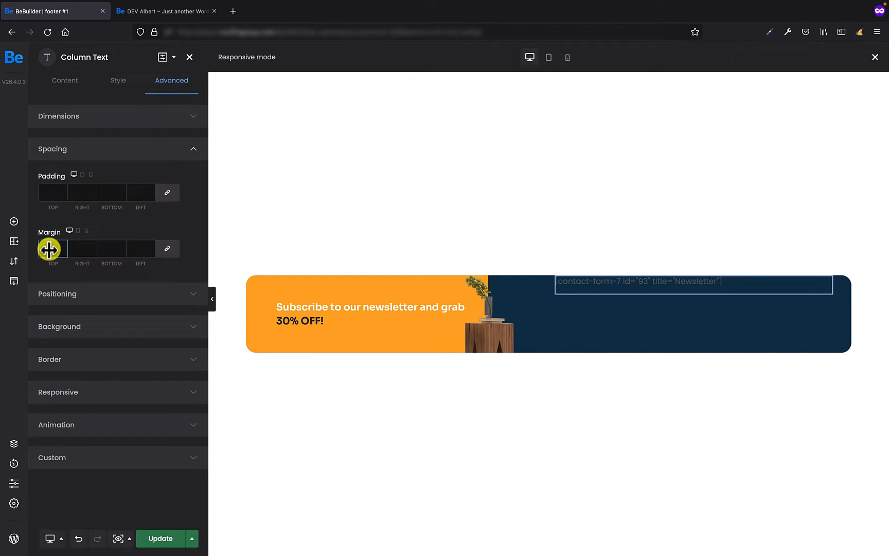
pyautogui.moveTo(49, 249); pyautogui.dragTo(61, 254)
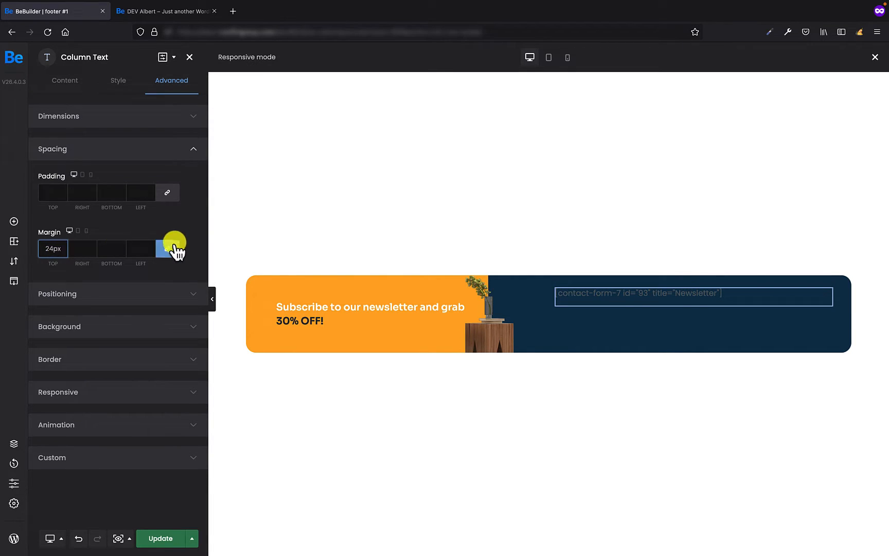
pyautogui.click(121, 249)
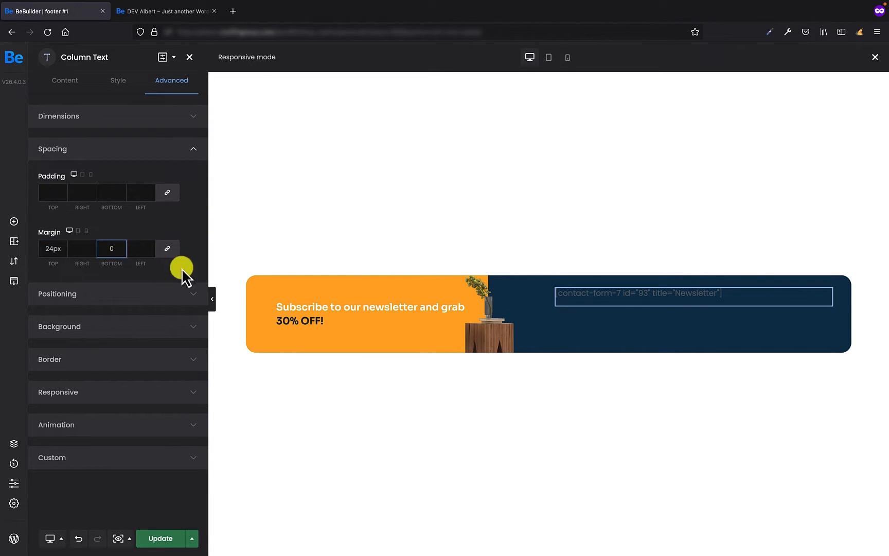
# - Set the newsletter form element's left margin to -40px and save the footer template
pyautogui.click(142, 249)
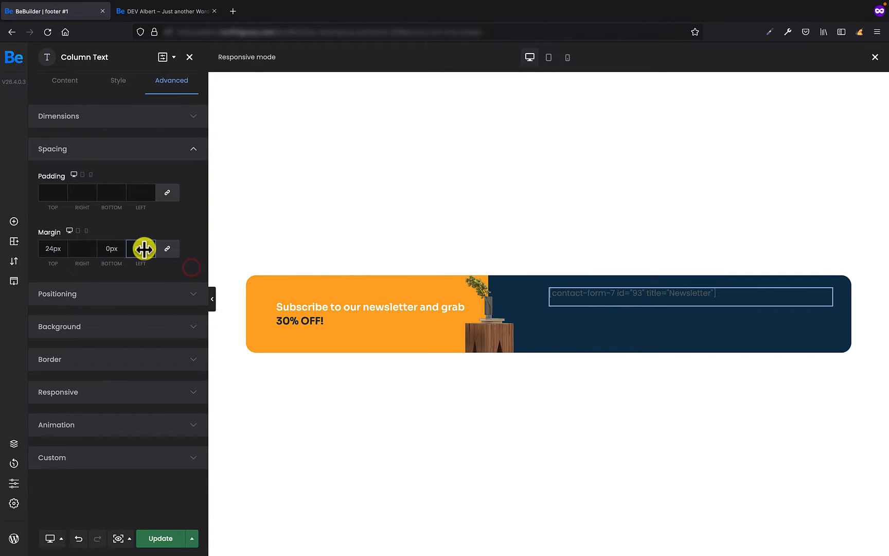
pyautogui.write('-40px')
pyautogui.click(191, 248)
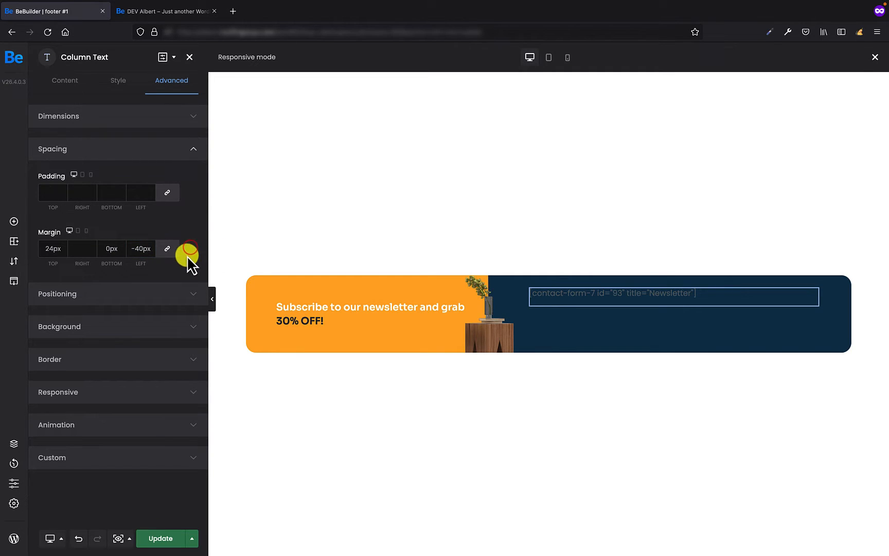
pyautogui.click(265, 380)
pyautogui.click(164, 271)
pyautogui.click(654, 293)
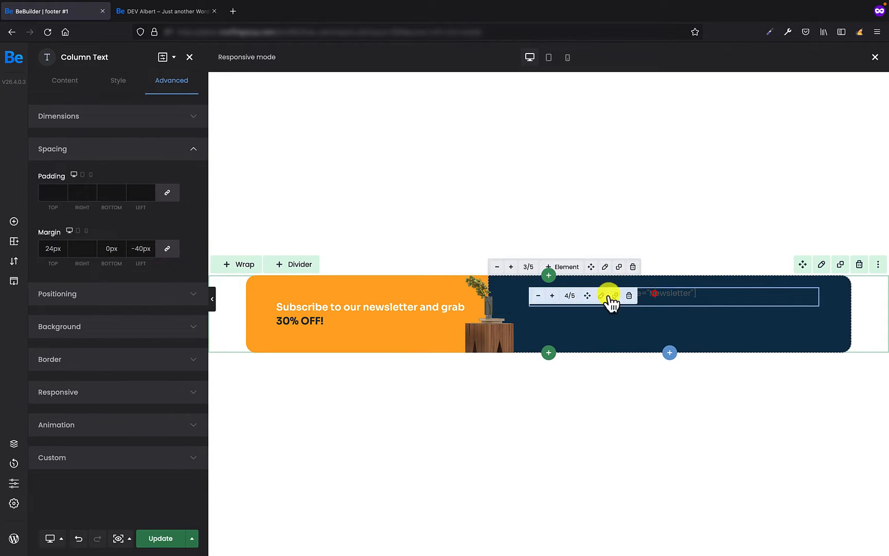
pyautogui.click(180, 258)
pyautogui.click(562, 332)
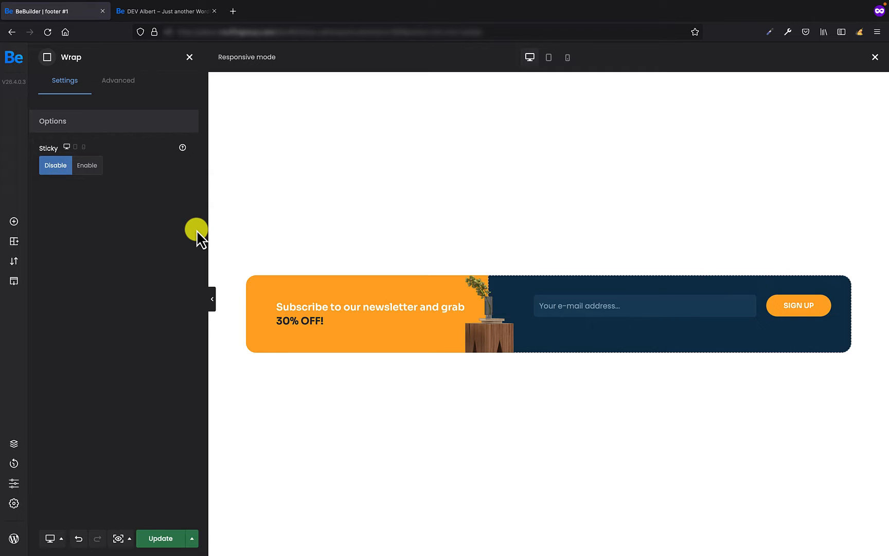
pyautogui.press('super+s')
# - Set the newsletter section's padding to 100px at the top and 50px at the bottom
pyautogui.moveTo(524, 294)
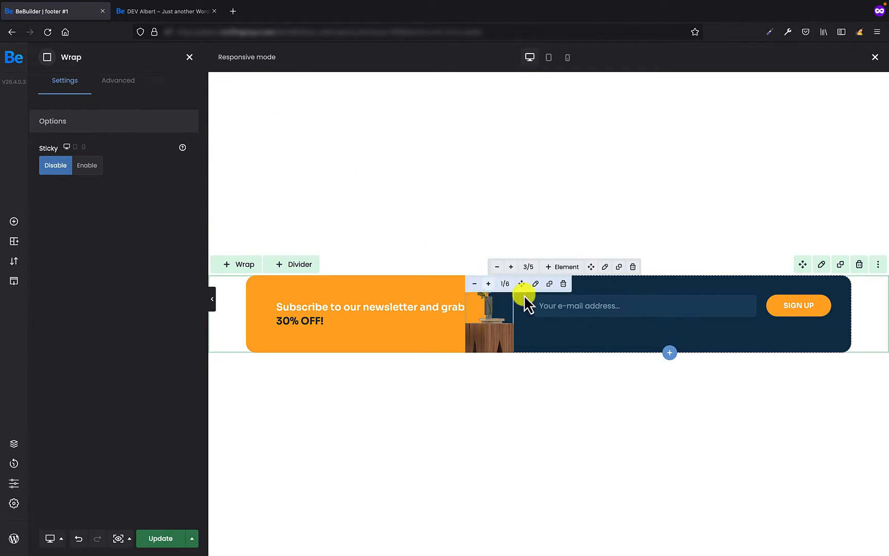
pyautogui.click(821, 265)
pyautogui.click(119, 81)
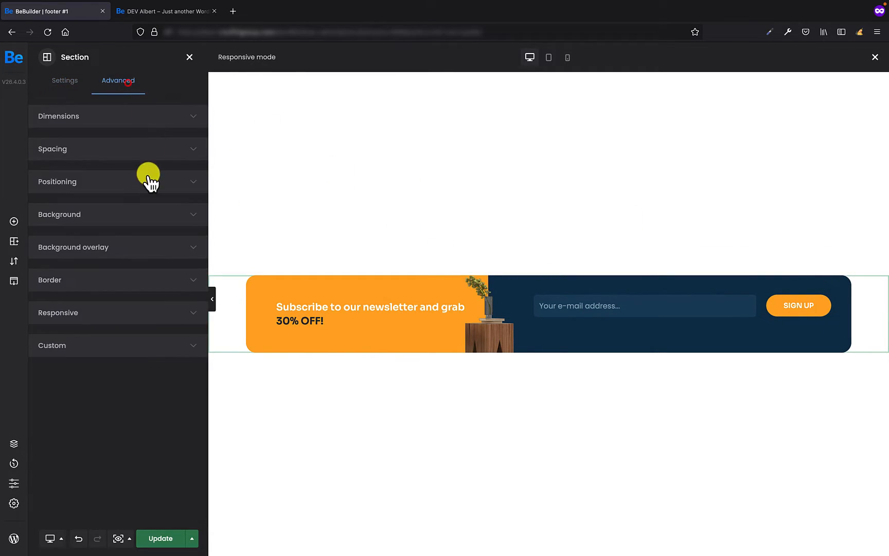
pyautogui.click(113, 151)
pyautogui.click(48, 193)
pyautogui.write('100')
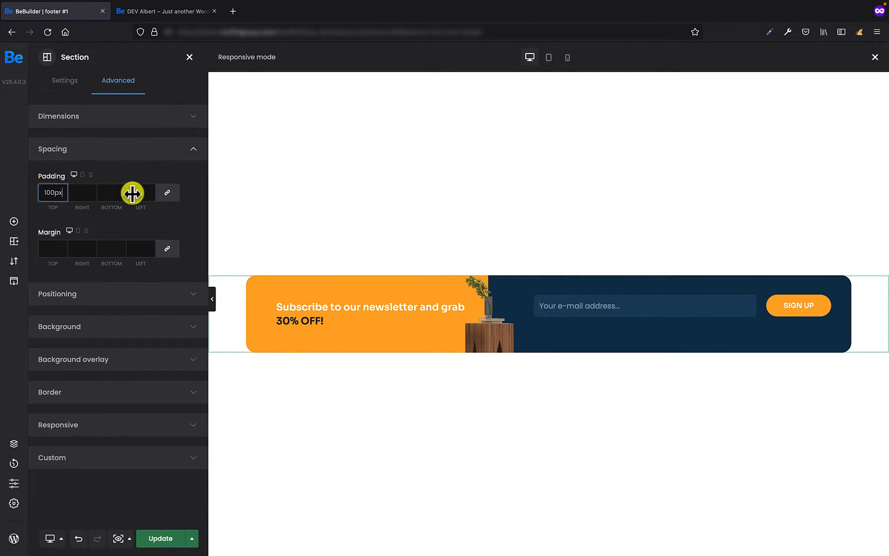
pyautogui.click(191, 194)
pyautogui.moveTo(111, 193); pyautogui.dragTo(132, 201)
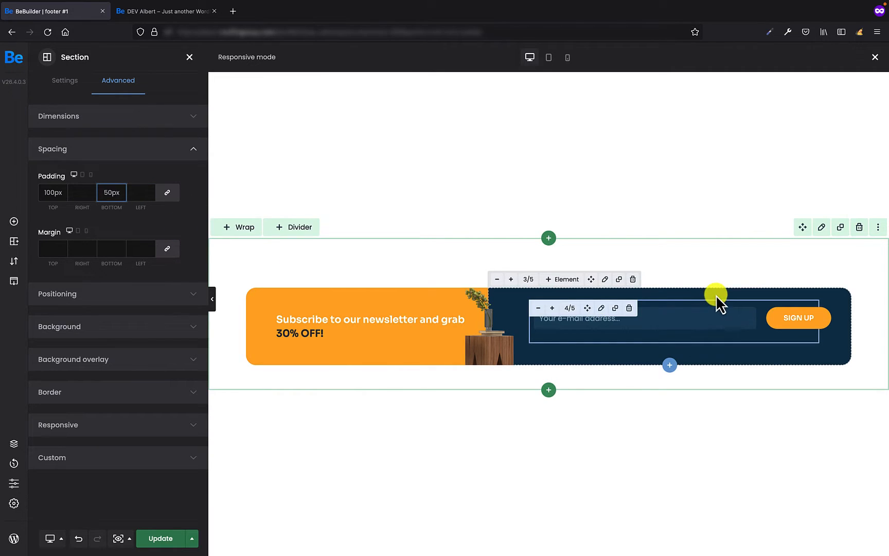
# - Set the dark blue form wrap's top padding to 30px
pyautogui.click(605, 280)
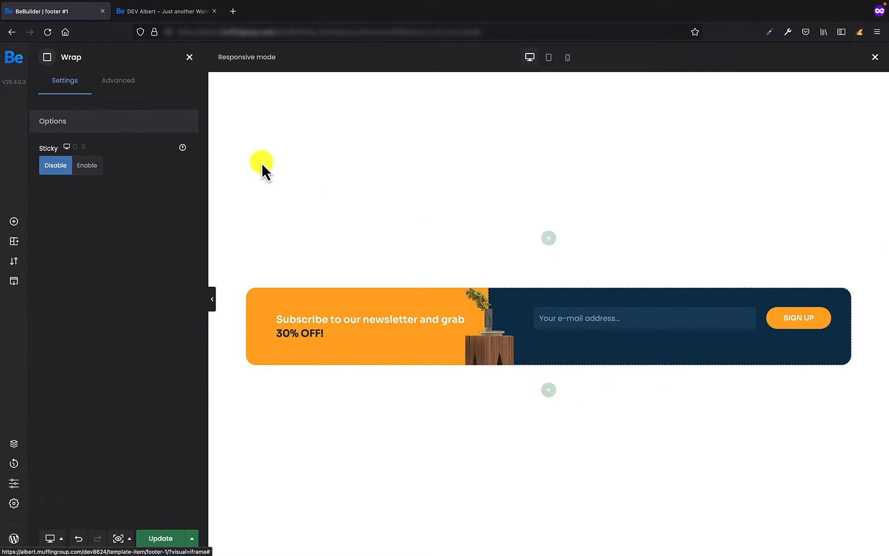
pyautogui.click(118, 92)
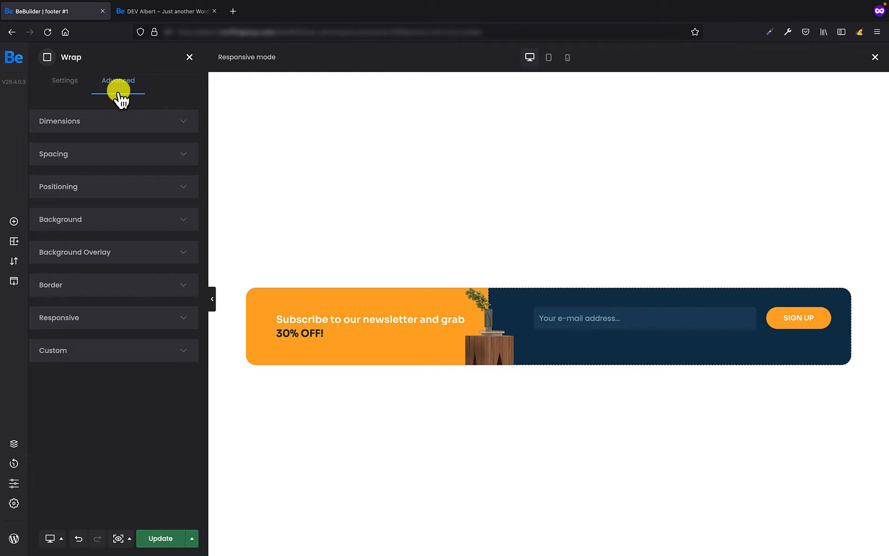
pyautogui.click(106, 154)
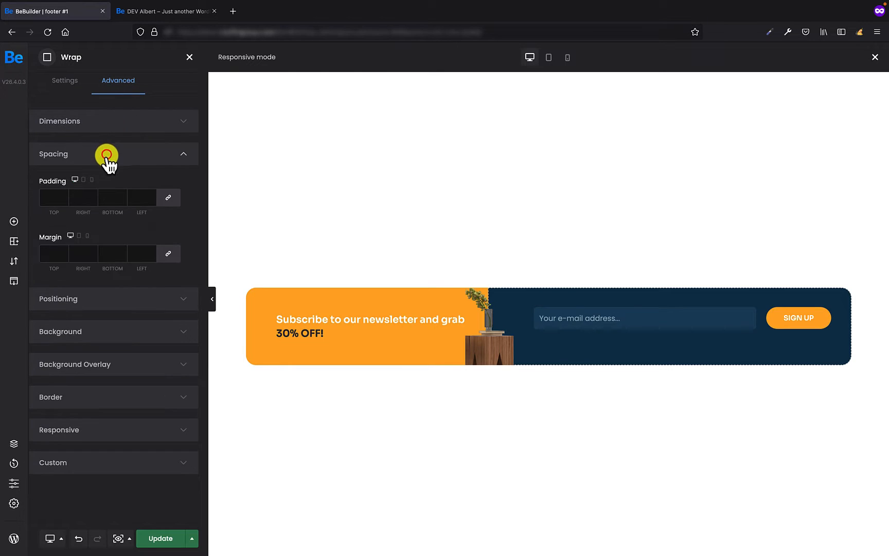
pyautogui.write('25px')
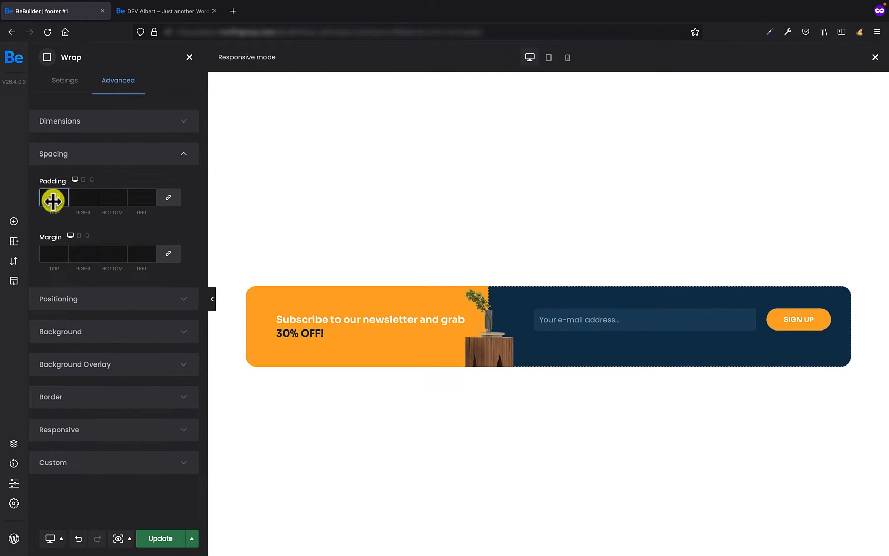
pyautogui.moveTo(62, 205); pyautogui.dragTo(66, 205)
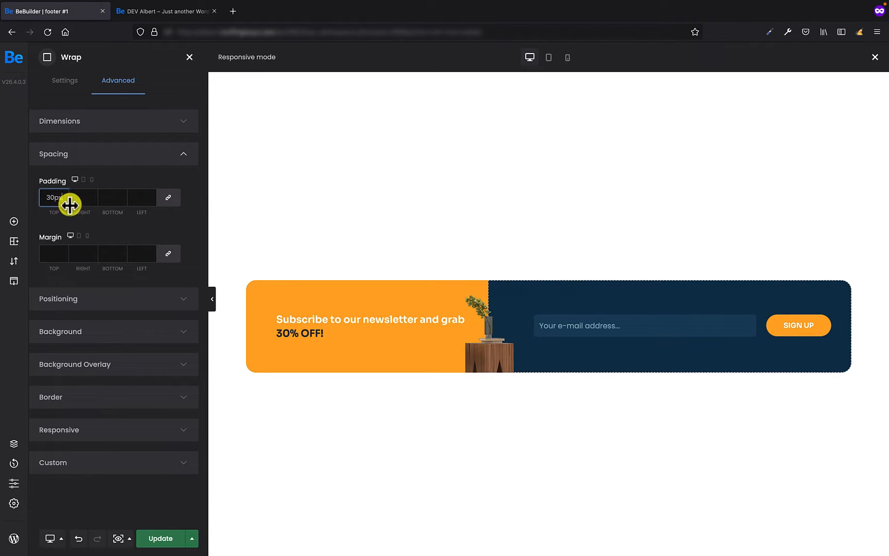
pyautogui.click(183, 216)
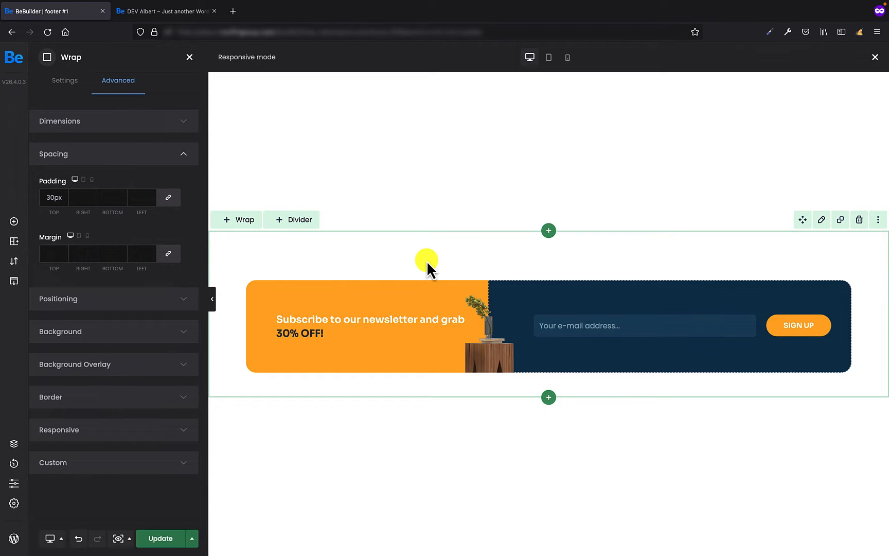
# - Add a section with four 1/4 wraps below the newsletter section and place a Logo element in its first wrap
pyautogui.click(548, 398)
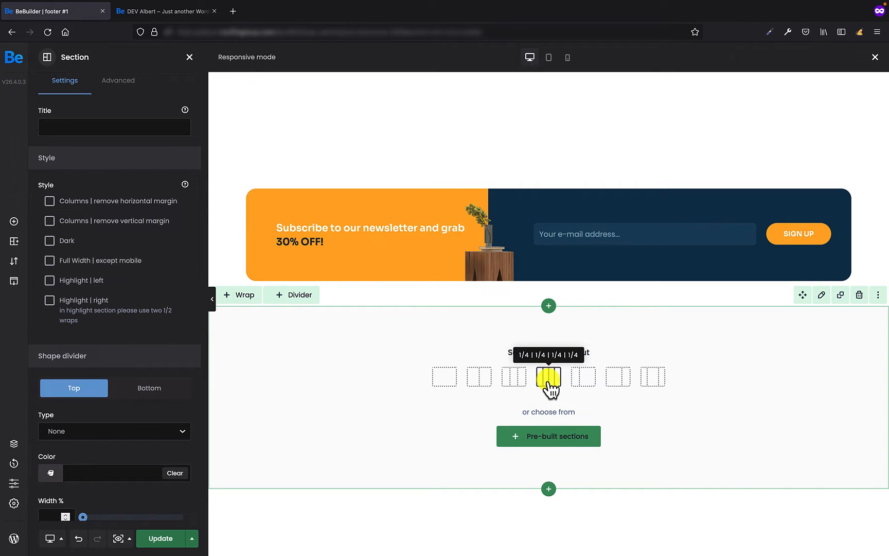
pyautogui.click(548, 380)
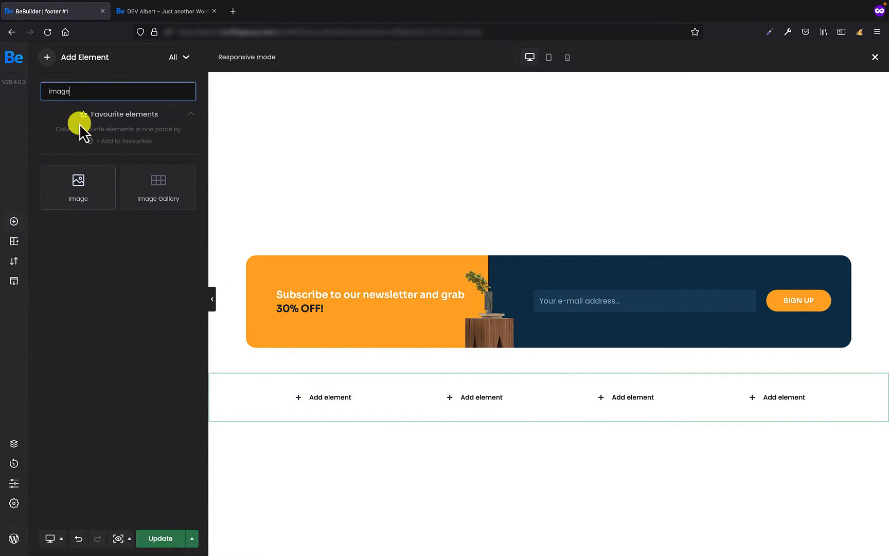
pyautogui.doubleClick(85, 92)
pyautogui.write('logo')
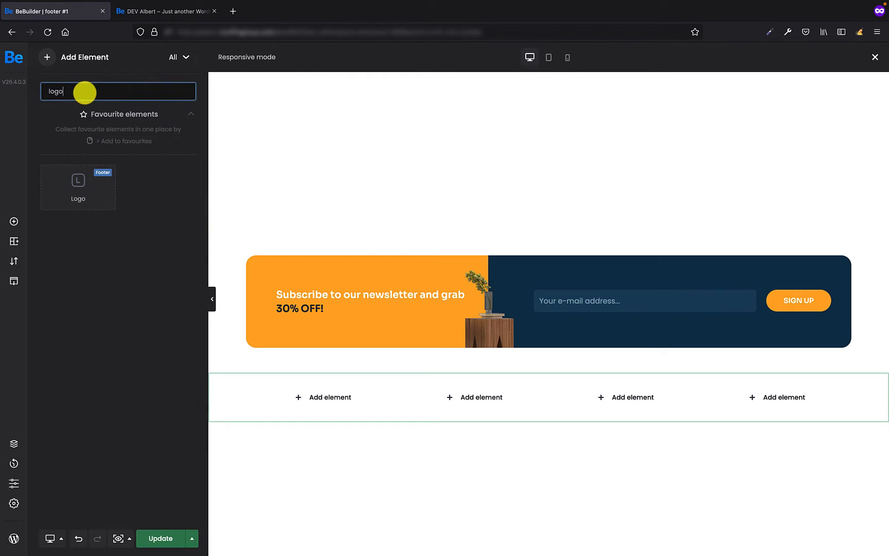
pyautogui.moveTo(91, 175); pyautogui.dragTo(303, 404)
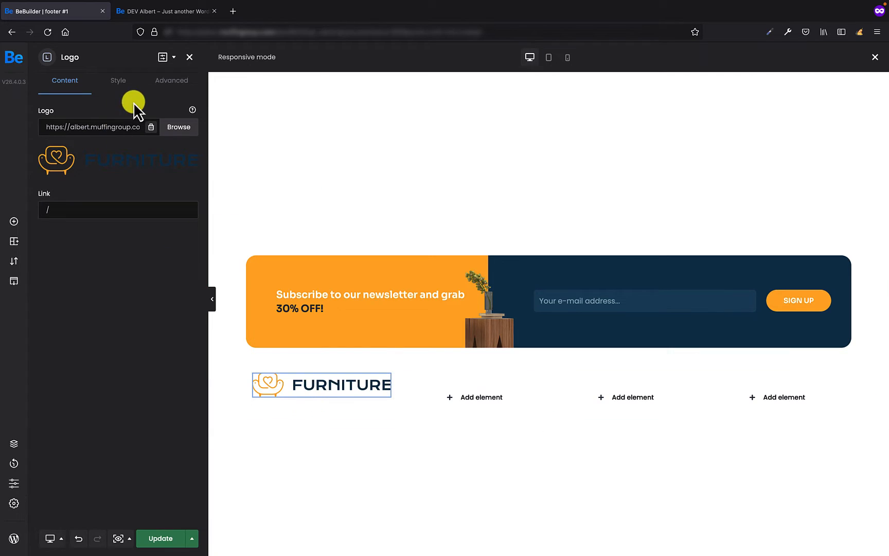
# - Set the footer logo to a custom width of 210px and save the template
pyautogui.click(165, 84)
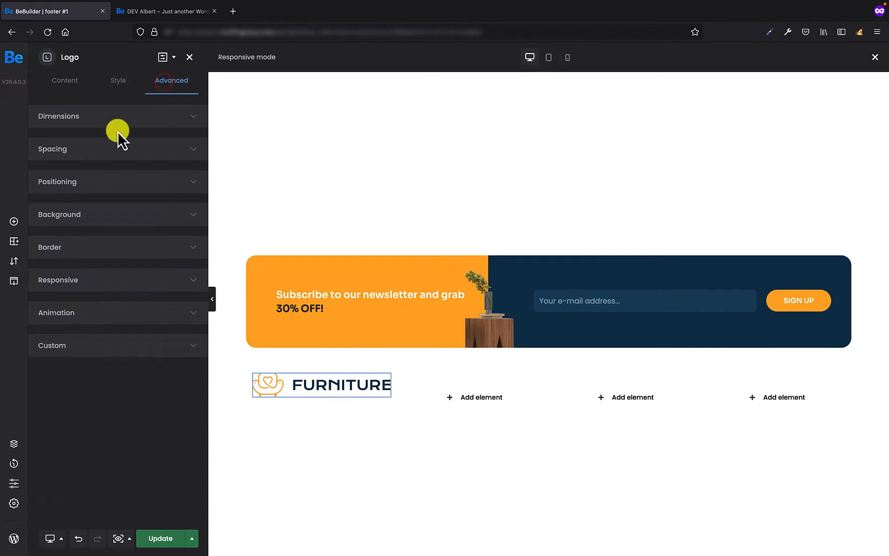
pyautogui.click(101, 114)
pyautogui.click(71, 157)
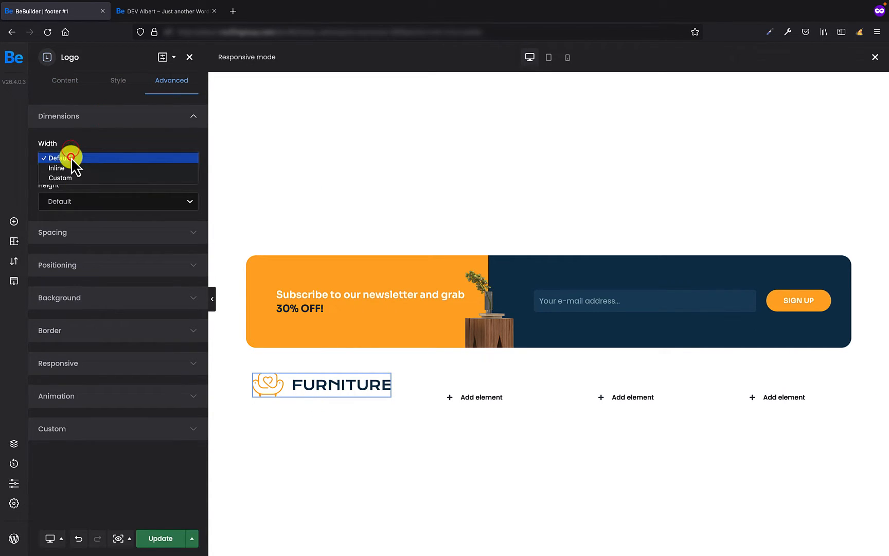
pyautogui.click(70, 178)
pyautogui.click(71, 202)
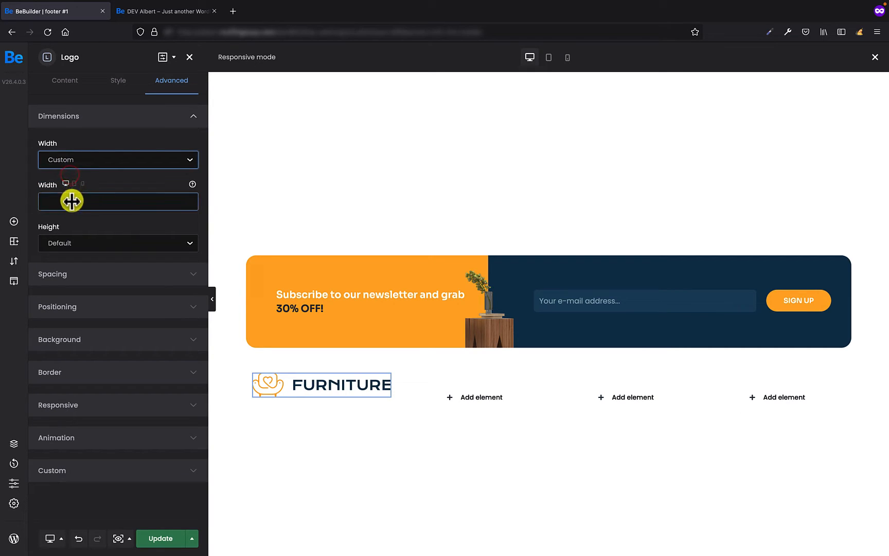
pyautogui.write('63px')
pyautogui.moveTo(104, 207); pyautogui.dragTo(175, 205)
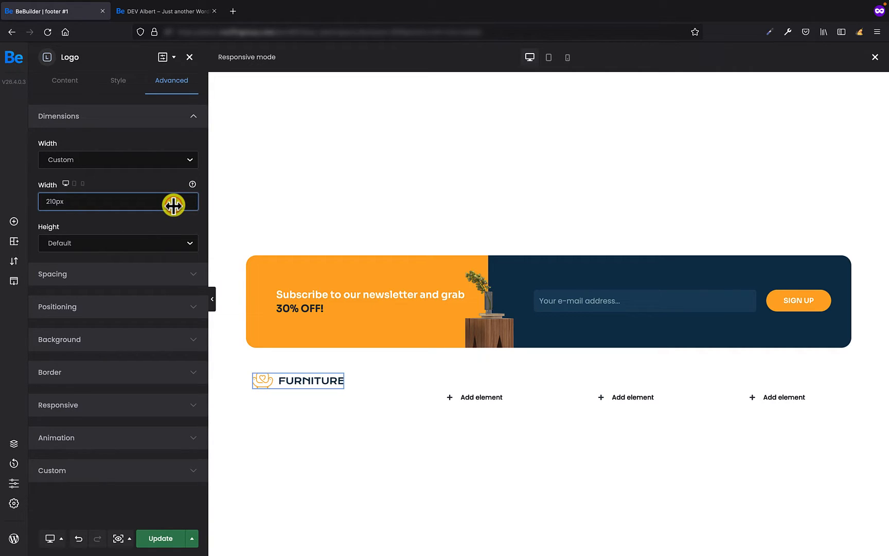
pyautogui.click(178, 223)
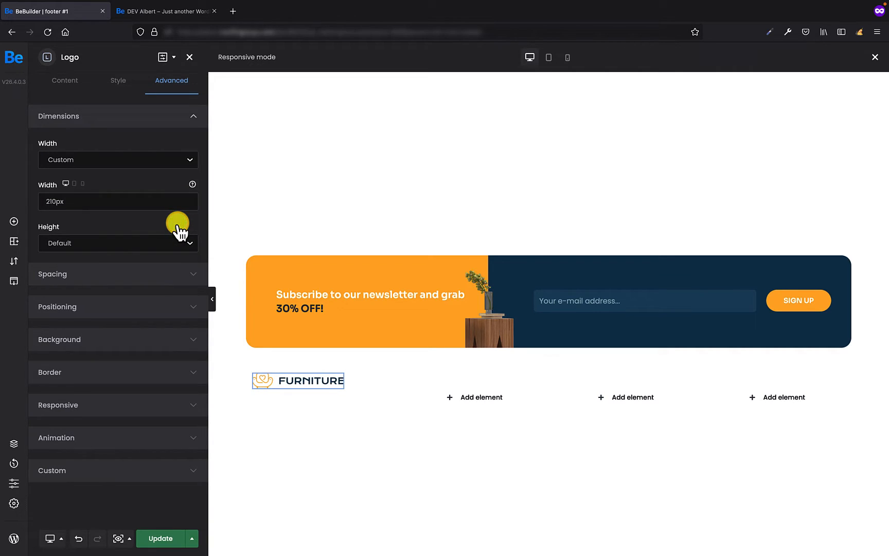
pyautogui.press('super+s')
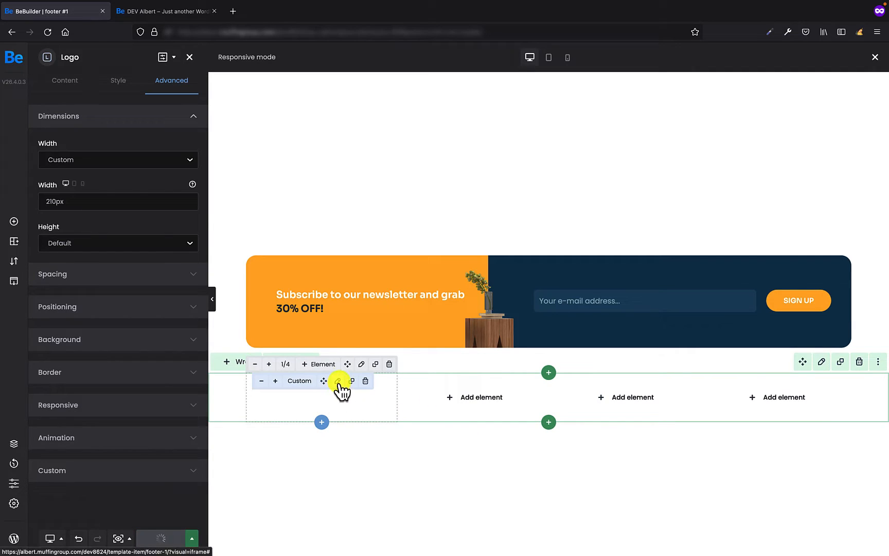
# - Add a Column Text element below the footer logo reading "Quam pulvinar leo euismod id eu ultricies. Placerat proin rhoncus sit."
pyautogui.click(18, 221)
pyautogui.doubleClick(104, 92)
pyautogui.write('colu')
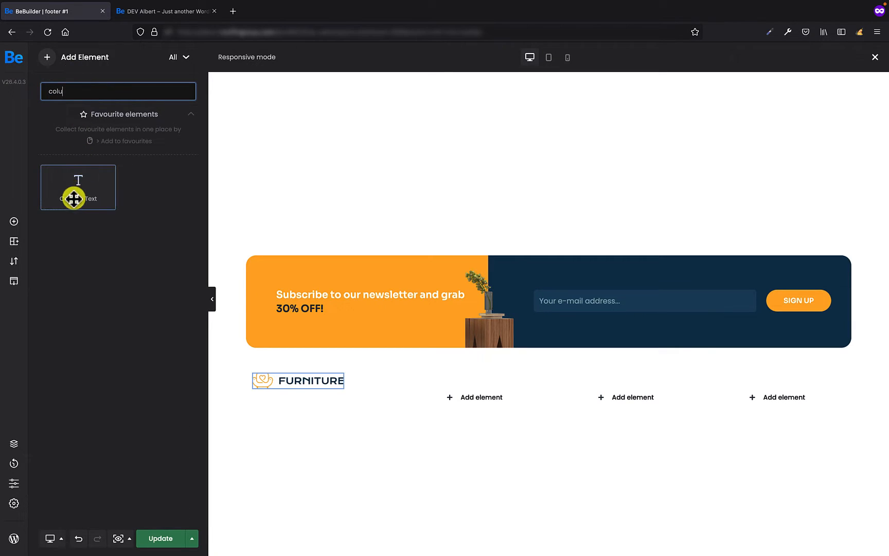
pyautogui.moveTo(74, 198); pyautogui.dragTo(287, 403)
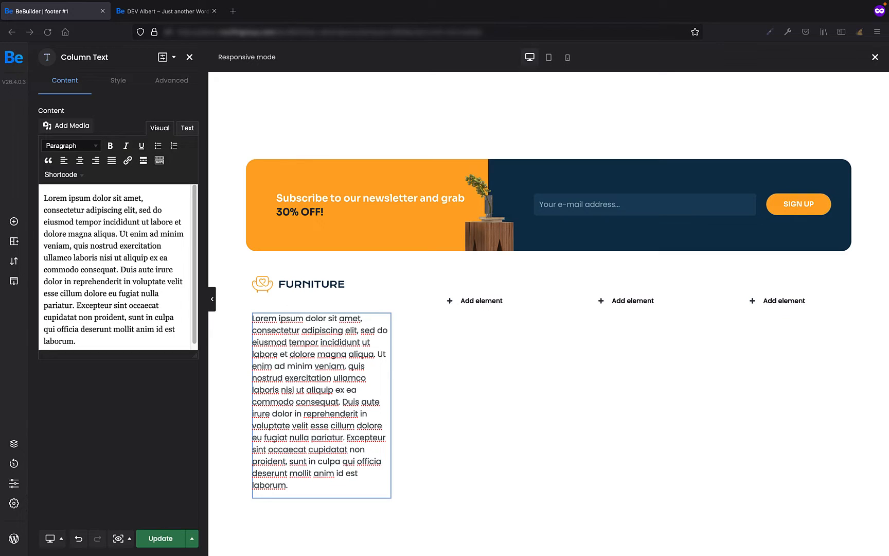
pyautogui.click(338, 361)
pyautogui.press('super+a')
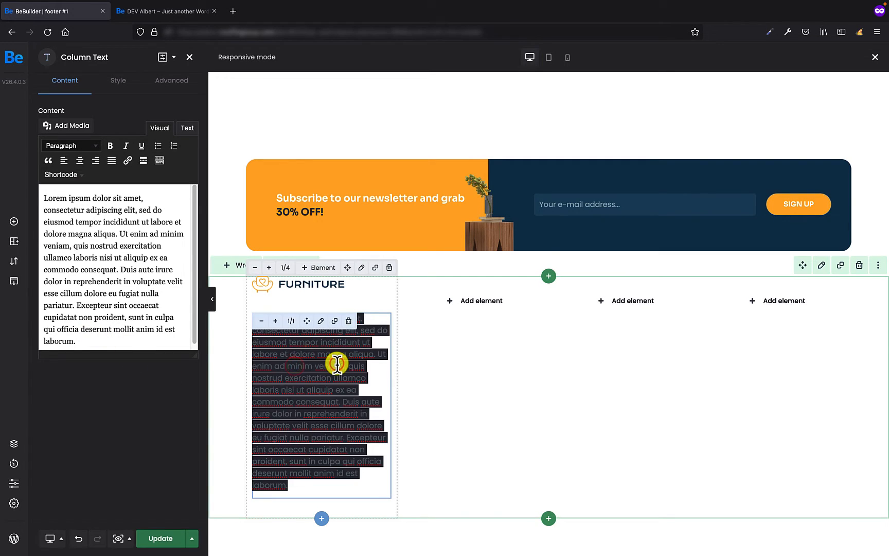
pyautogui.write('Quam pulvinar leo euismod id eu ultricies. Placerat proin rhoncus sit.')
pyautogui.click(409, 406)
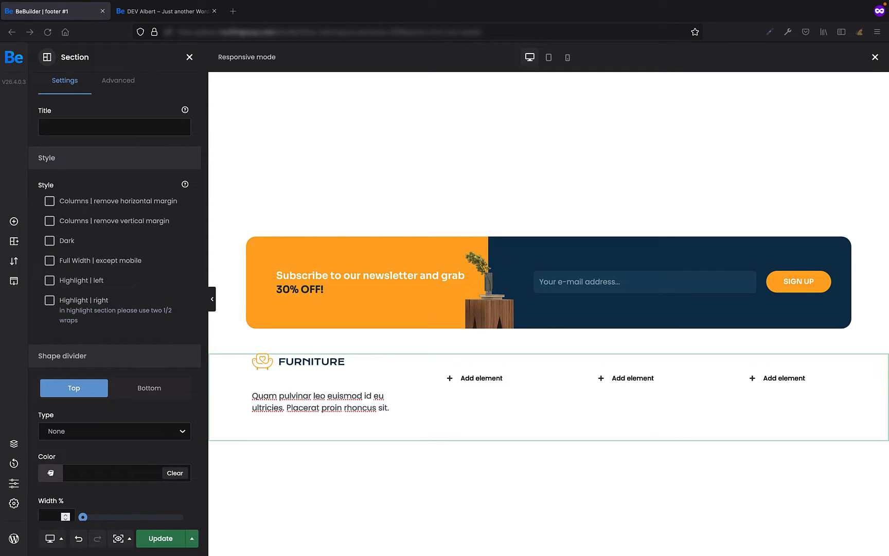
# - Add a Button element below the column text and title it "CONTACT US"
pyautogui.click(14, 221)
pyautogui.write('colu')
pyautogui.doubleClick(82, 90)
pyautogui.write('but')
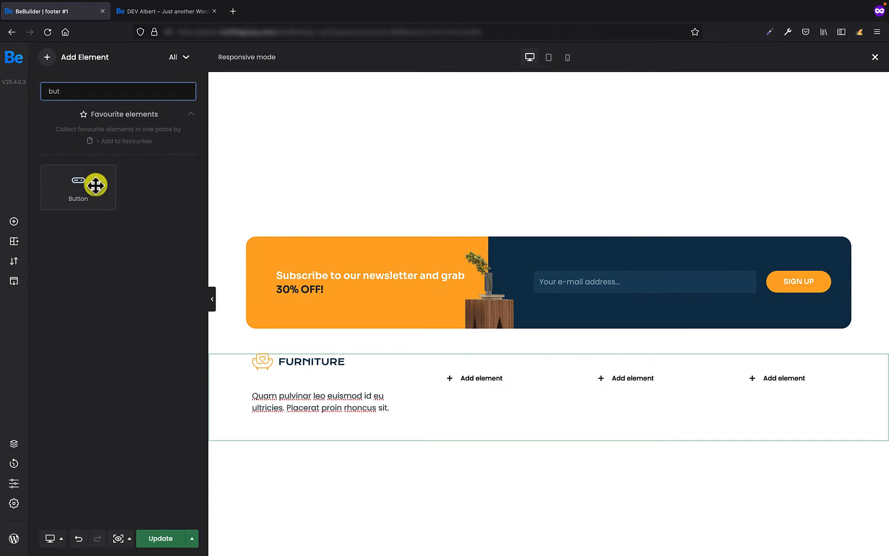
pyautogui.moveTo(93, 182); pyautogui.dragTo(308, 438)
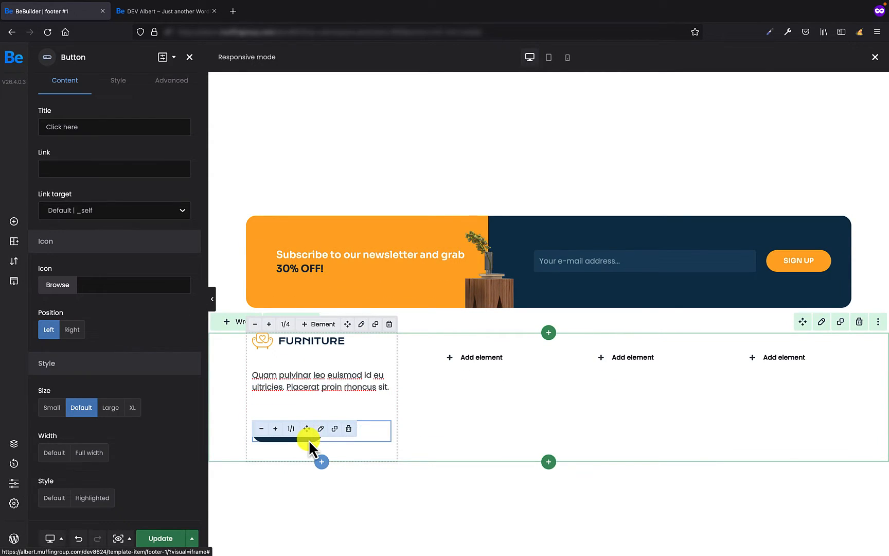
pyautogui.click(111, 126)
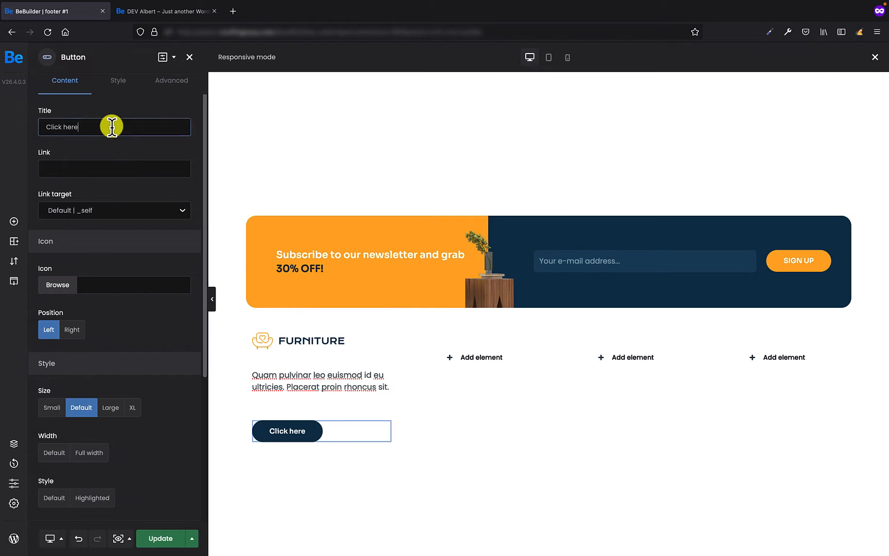
pyautogui.hotkey('ctrl', 'a')
pyautogui.write('CONTACT US')
pyautogui.click(197, 141)
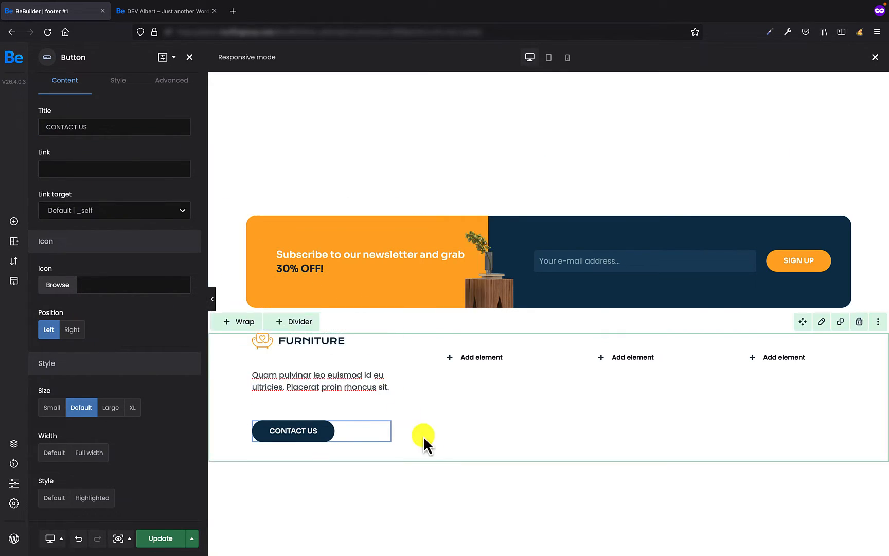
# - Add a Payment Methods element below the CONTACT US button in the first wrap
pyautogui.moveTo(350, 429)
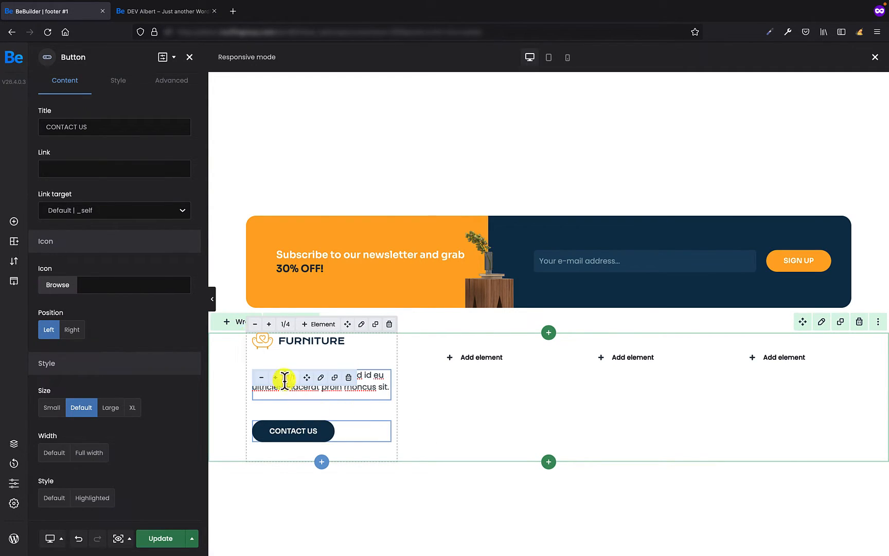
pyautogui.click(14, 222)
pyautogui.doubleClick(86, 90)
pyautogui.write('pay')
pyautogui.moveTo(56, 173); pyautogui.dragTo(259, 463)
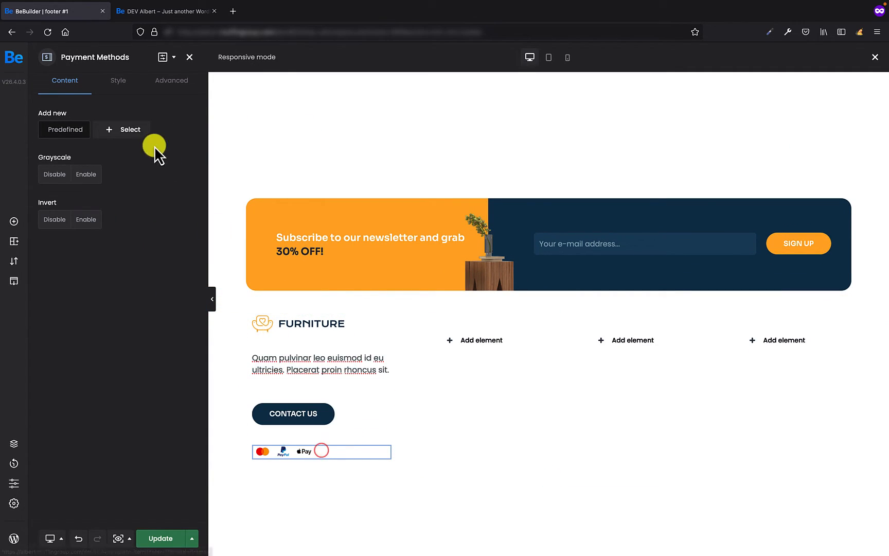
# - Fill the Payment Methods element with Visa, Mastercard, ApplePay, PayPal and GooglePay, in that order
pyautogui.click(130, 131)
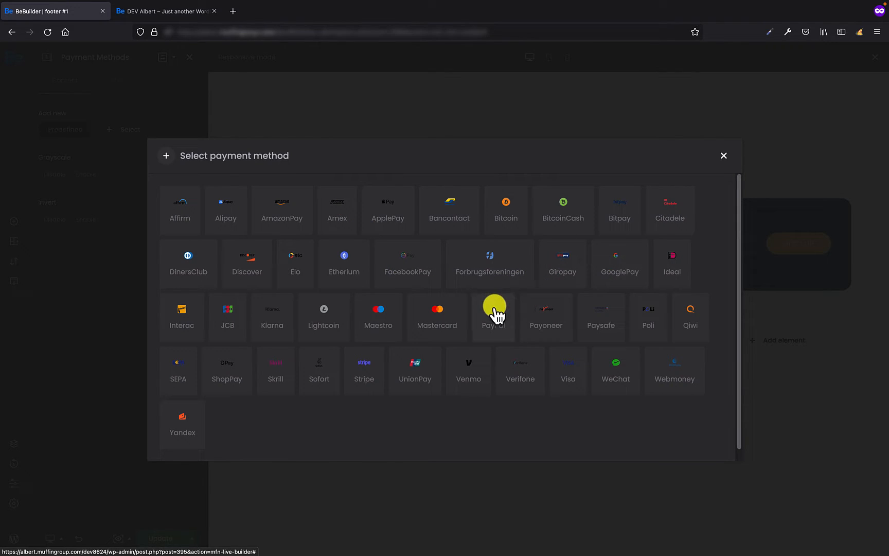
pyautogui.click(569, 373)
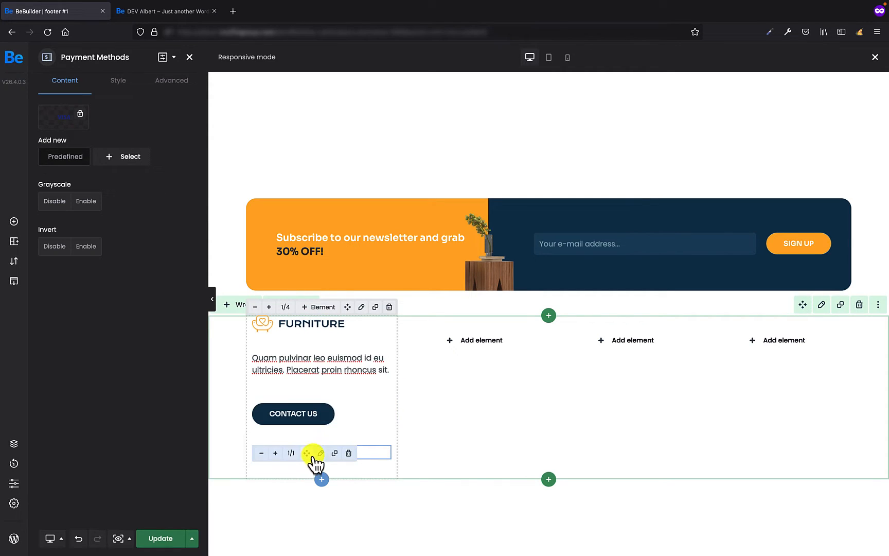
pyautogui.click(119, 159)
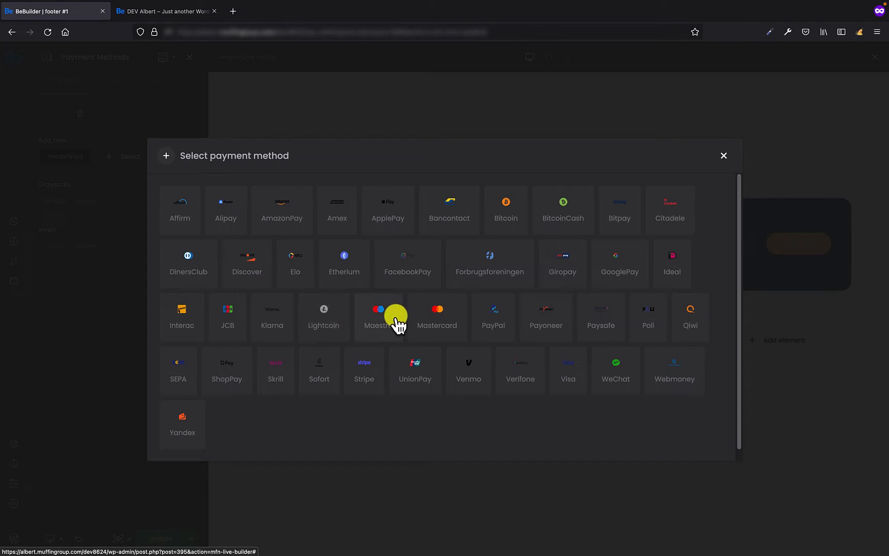
pyautogui.click(416, 316)
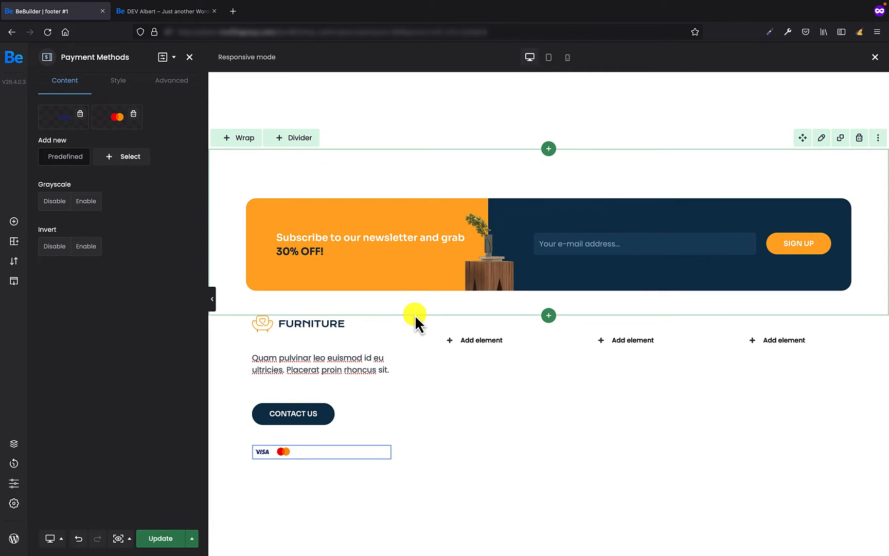
pyautogui.click(120, 160)
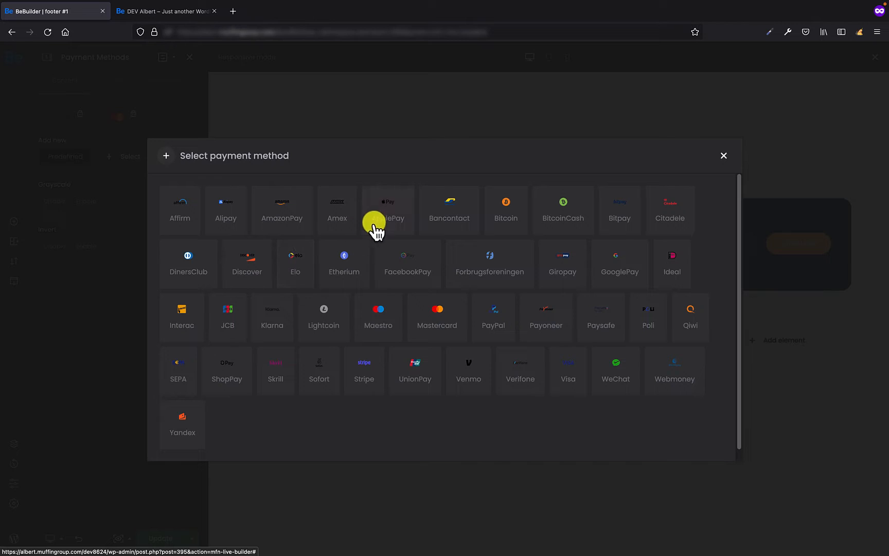
pyautogui.click(389, 213)
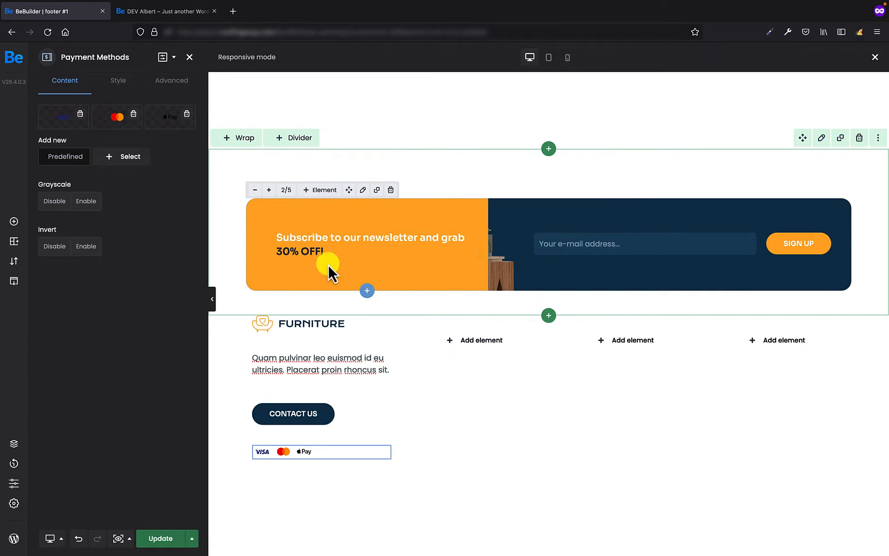
pyautogui.click(118, 160)
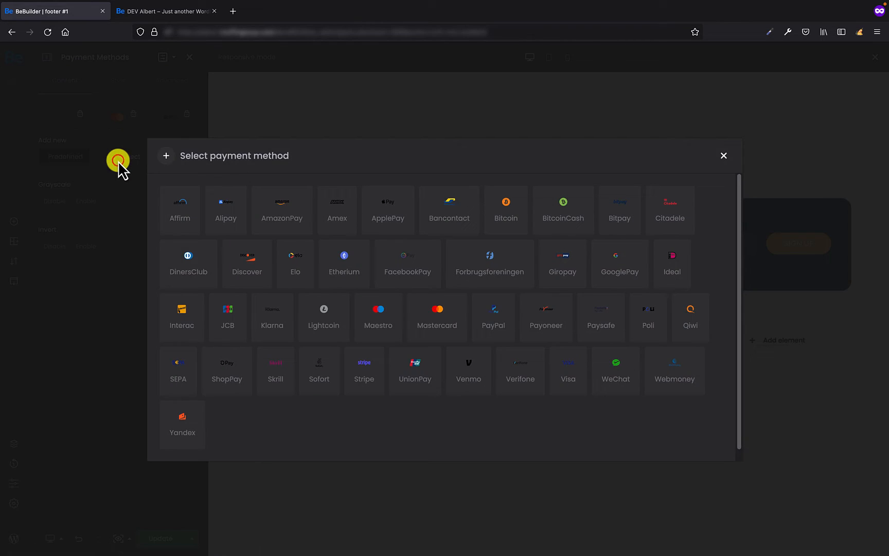
pyautogui.click(490, 310)
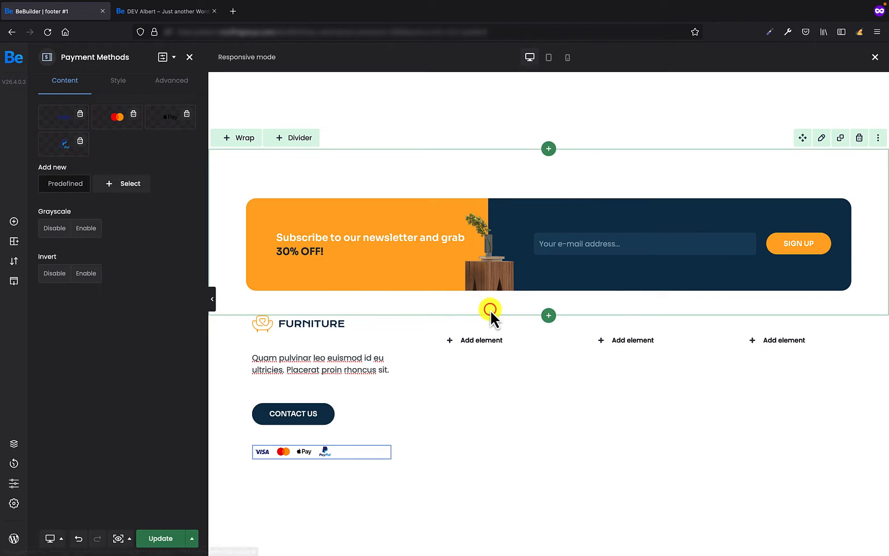
pyautogui.click(119, 189)
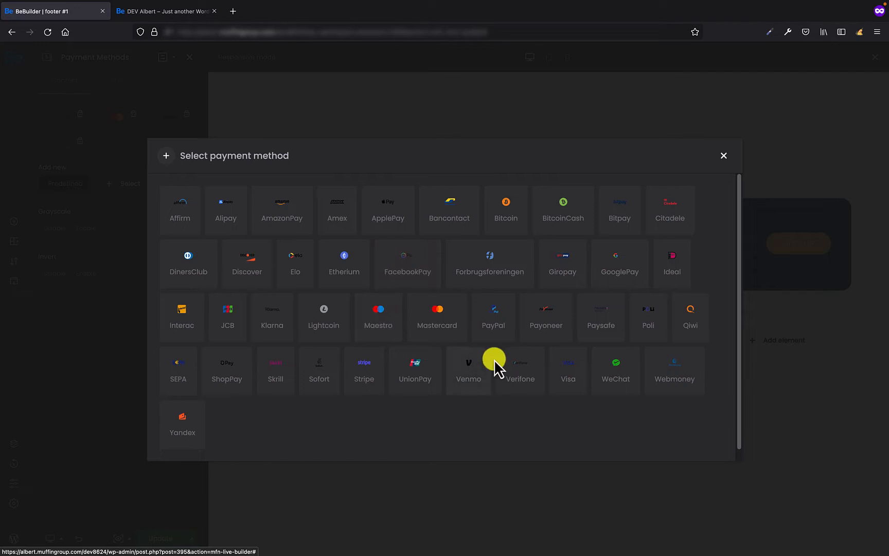
pyautogui.click(622, 262)
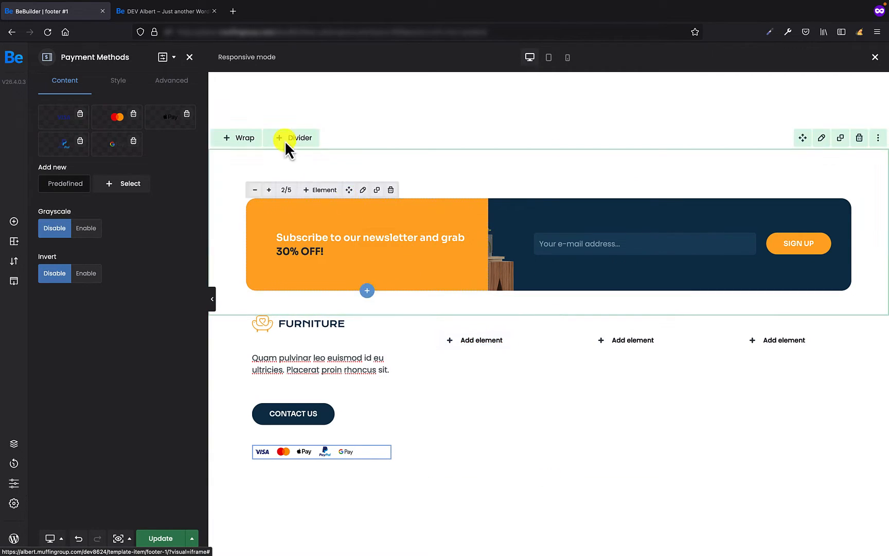
# - Check the payment icons in the finished store footer, and try the Grayscale and Invert options before disabling both again
pyautogui.click(169, 9)
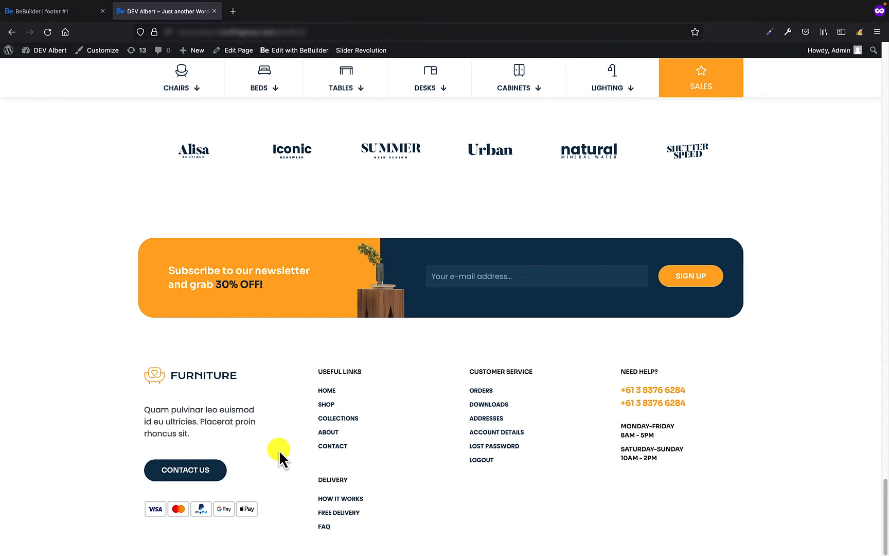
pyautogui.click(33, 13)
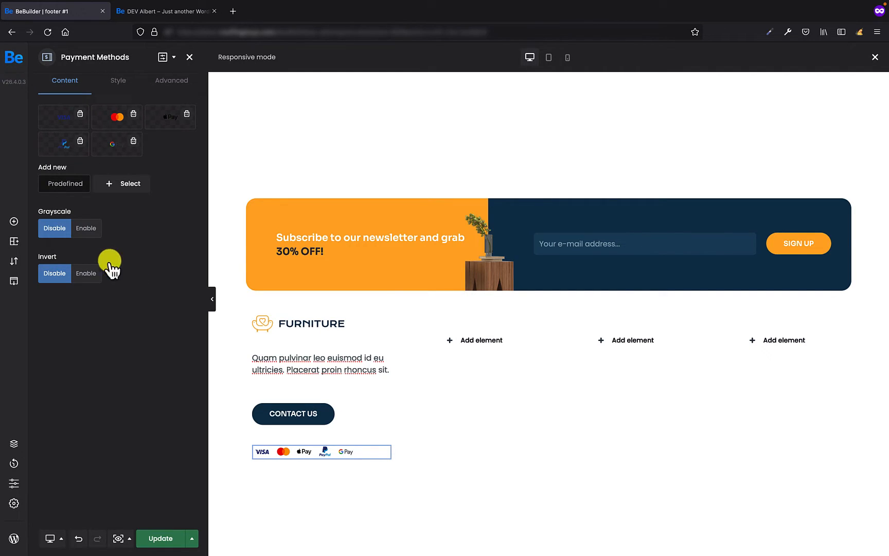
pyautogui.click(85, 228)
pyautogui.click(45, 229)
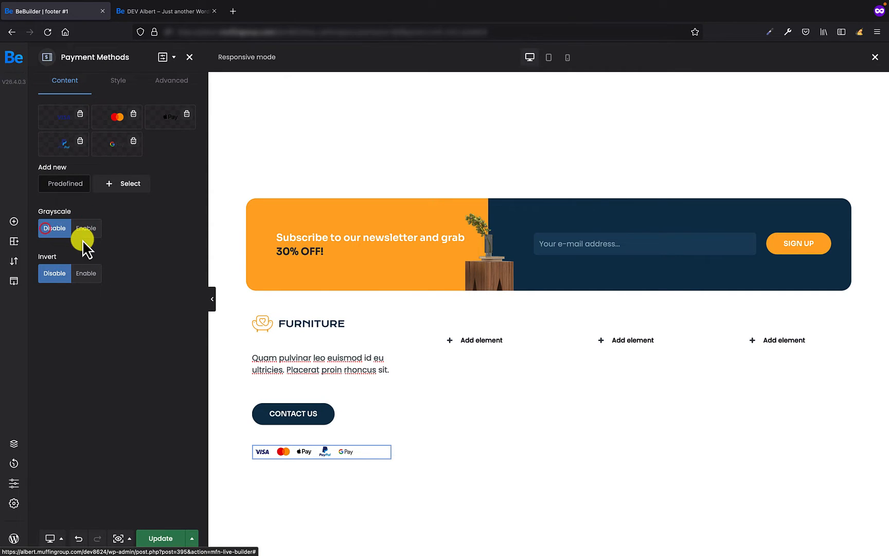
pyautogui.click(87, 273)
pyautogui.click(49, 274)
# - Give the payment method items a solid border in #D9D9D9
pyautogui.click(114, 82)
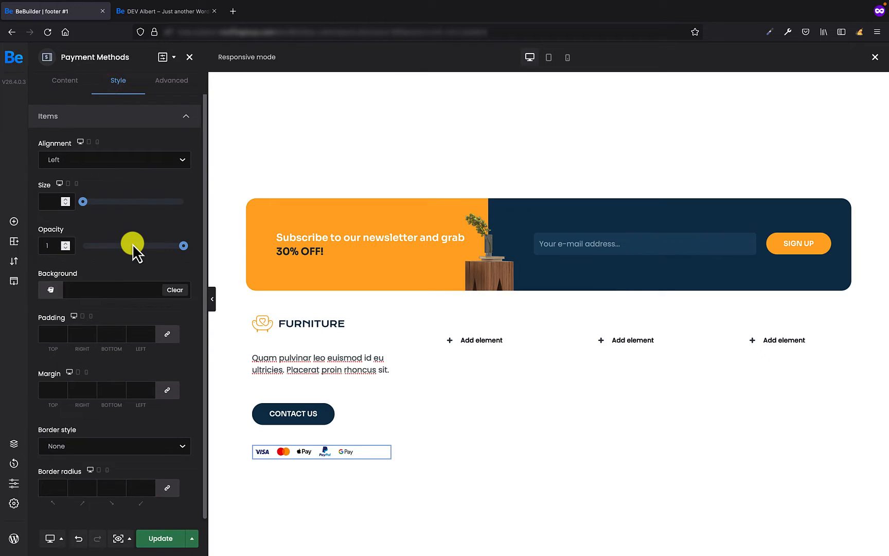
pyautogui.scroll(-1, 132, 237)
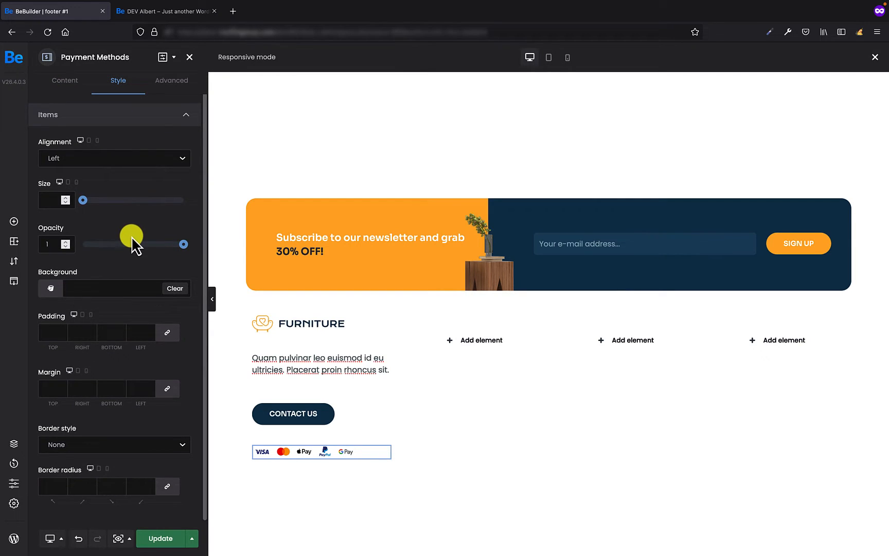
pyautogui.click(140, 392)
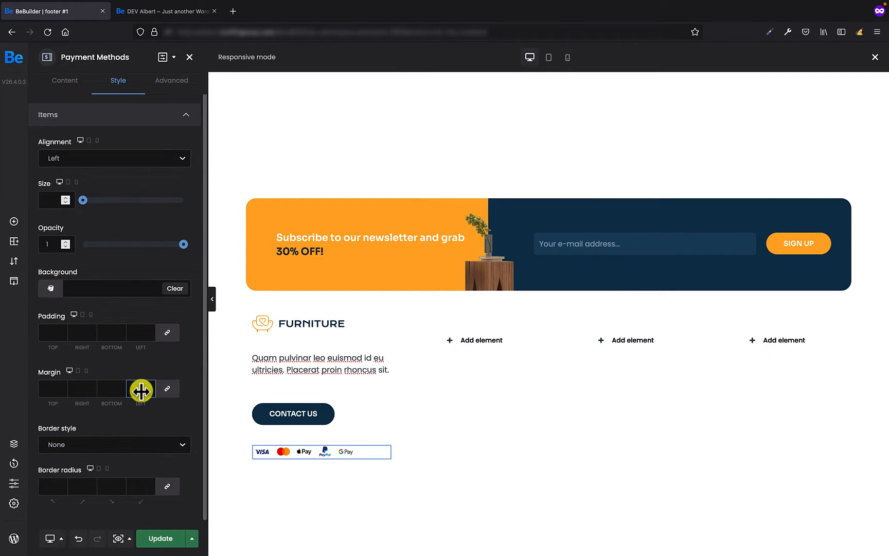
pyautogui.click(113, 446)
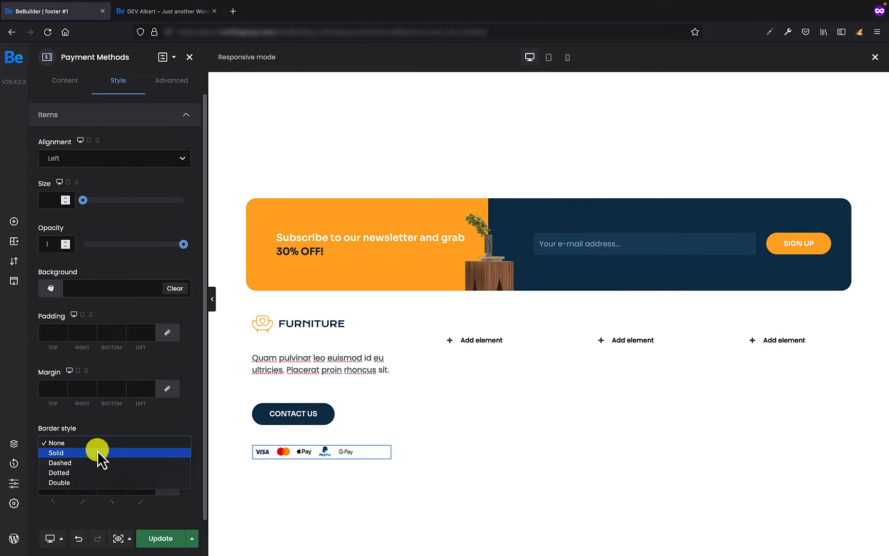
pyautogui.click(97, 452)
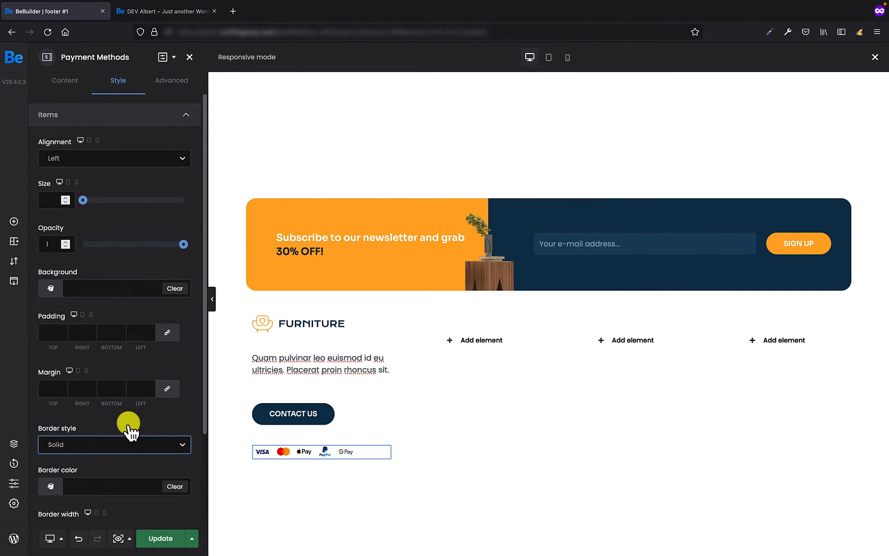
pyautogui.scroll(-2, 128, 422)
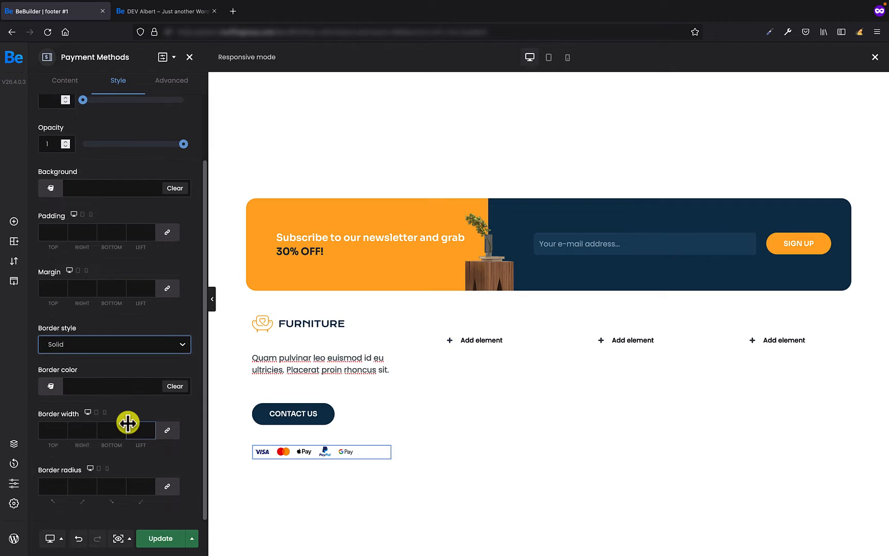
pyautogui.click(95, 383)
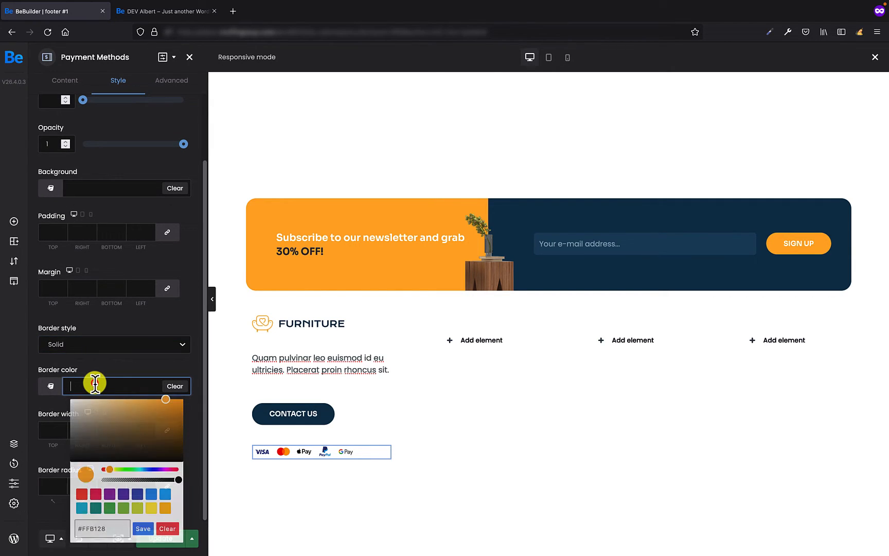
pyautogui.click(197, 362)
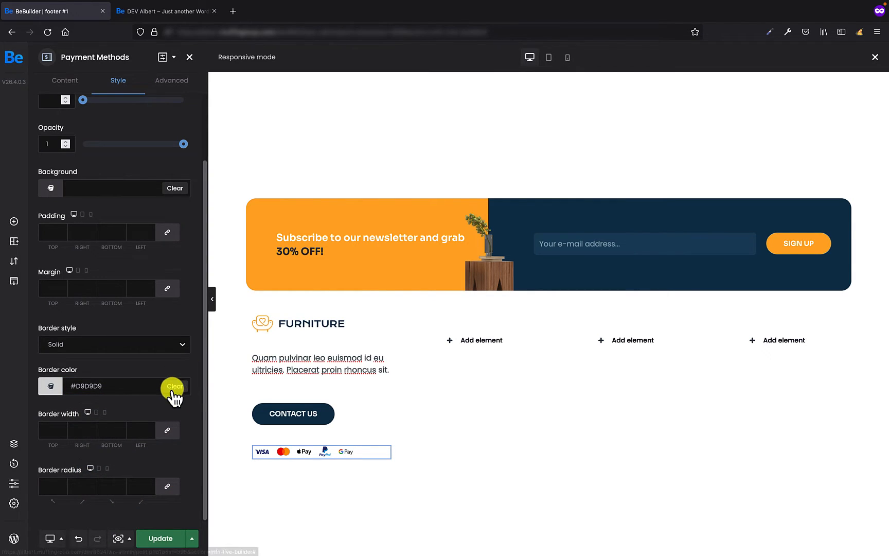
# - Set the payment items' border width to 2px on all sides and their border radius to 4px on all corners
pyautogui.click(47, 432)
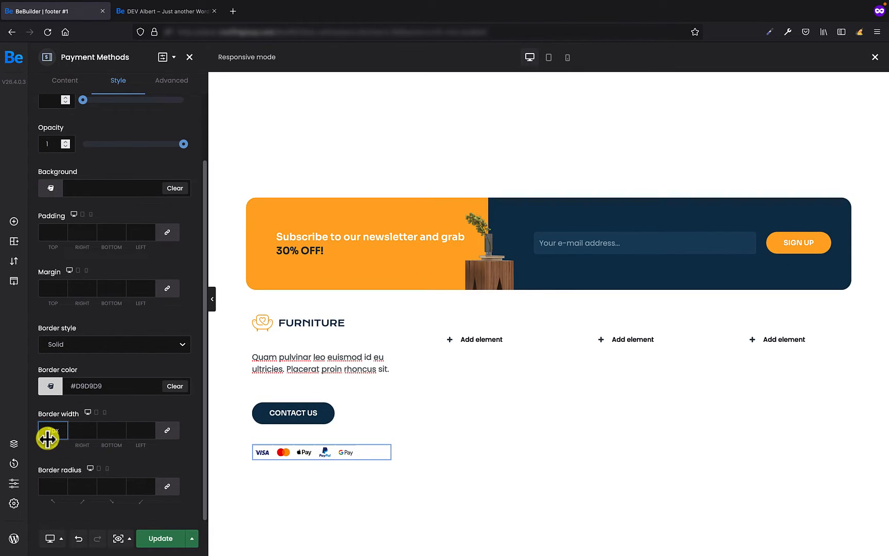
pyautogui.write('2')
pyautogui.click(167, 430)
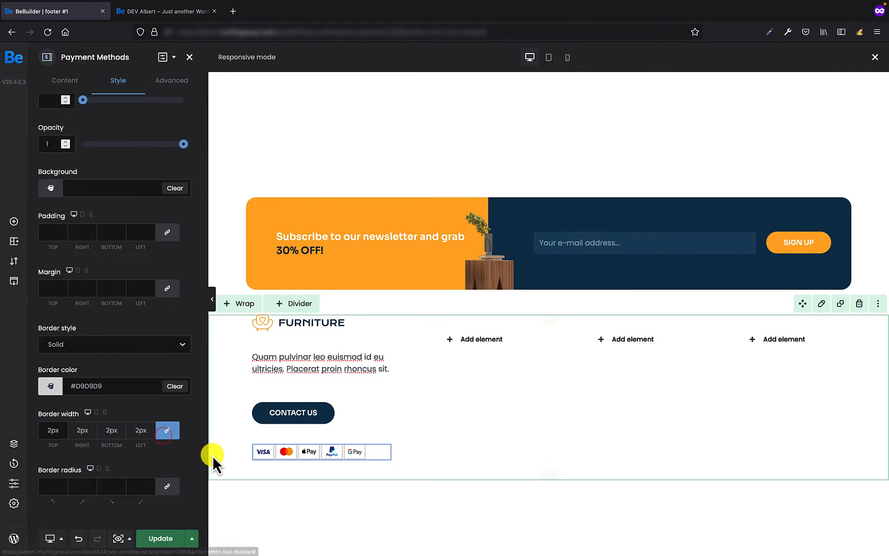
pyautogui.click(54, 490)
pyautogui.write('4')
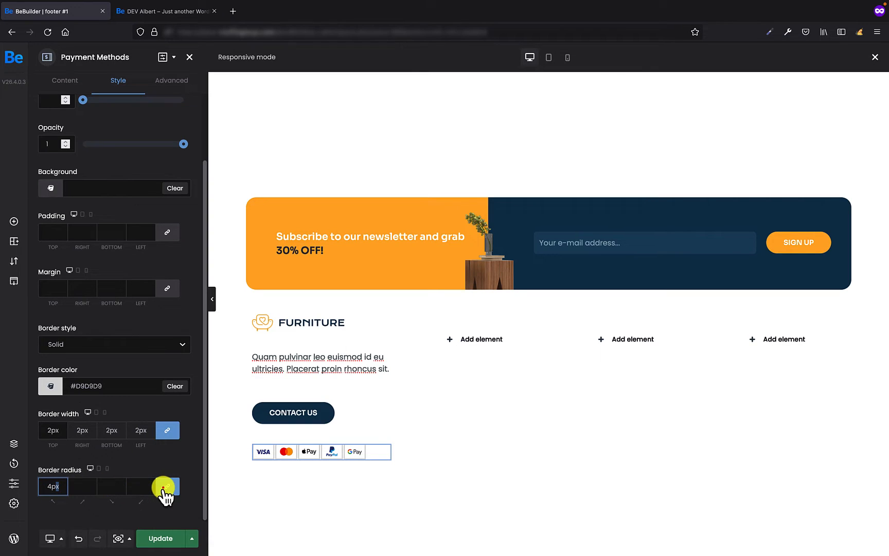
pyautogui.click(167, 486)
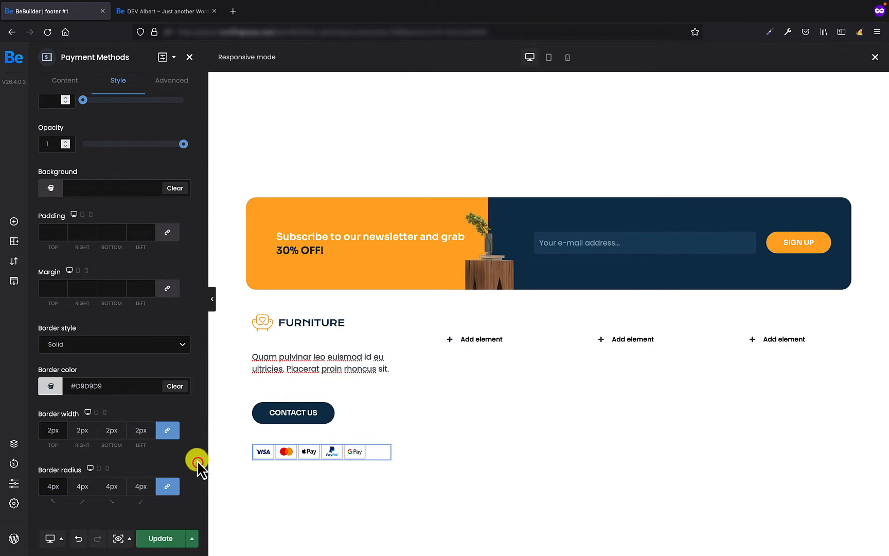
# - Compare the first column with the finished store footer, and give the column's wrap a right margin of 15%
pyautogui.click(431, 492)
pyautogui.click(401, 410)
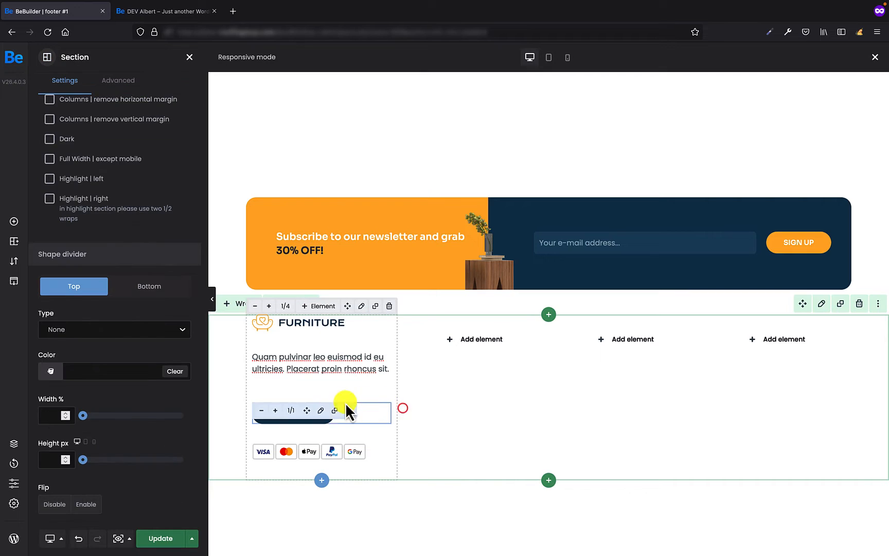
pyautogui.click(376, 416)
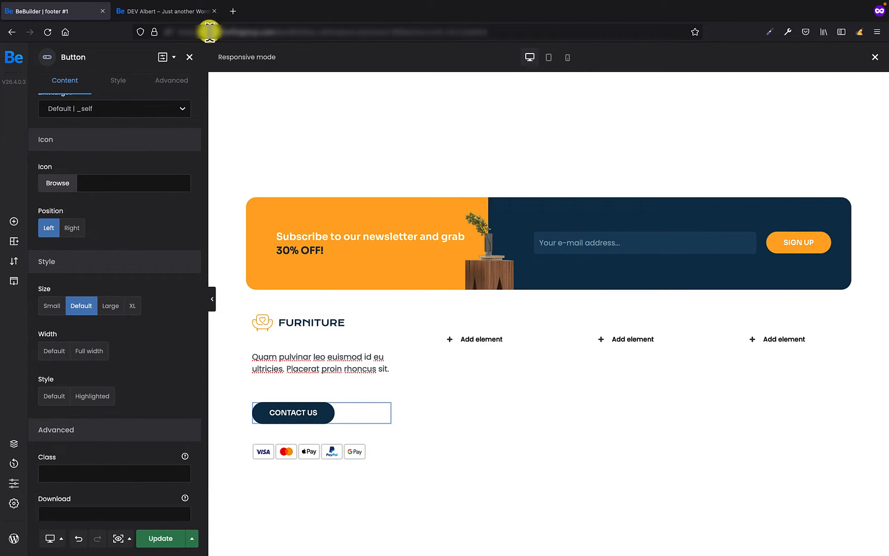
pyautogui.click(187, 15)
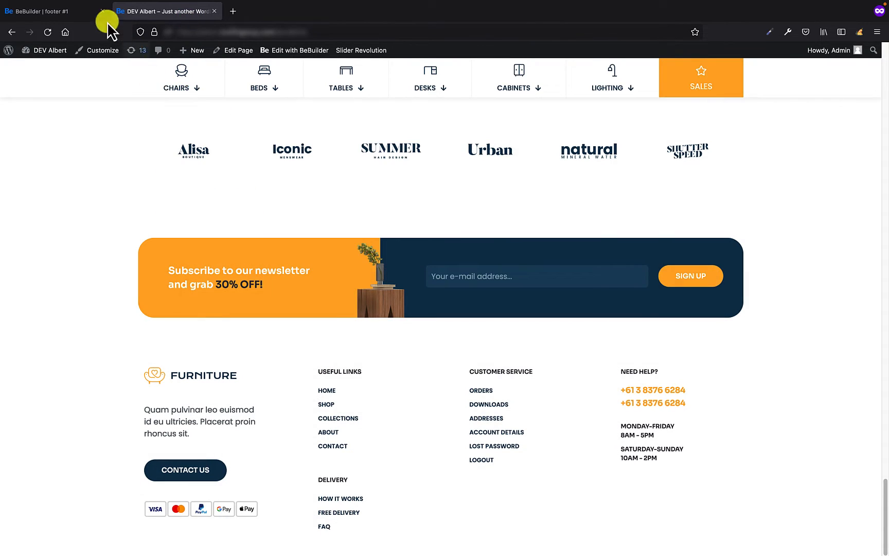
pyautogui.click(60, 10)
pyautogui.click(379, 410)
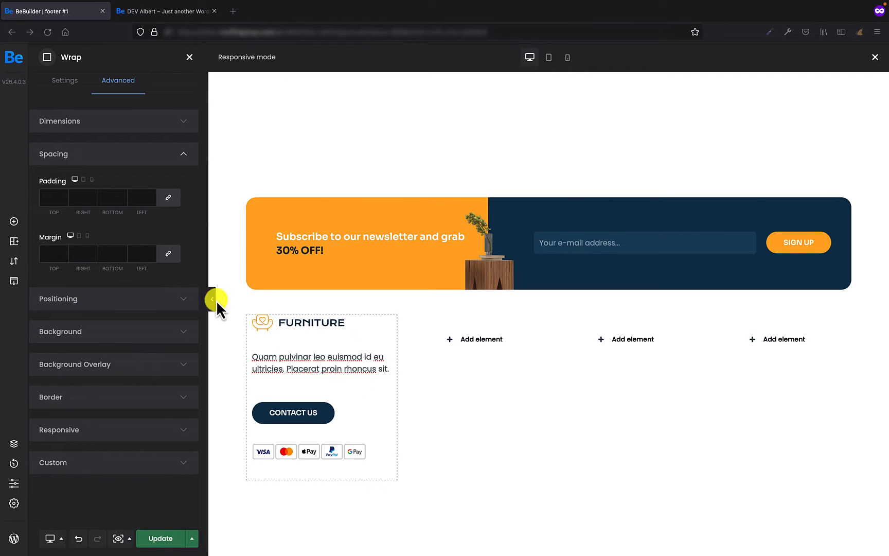
pyautogui.click(87, 253)
pyautogui.write('15')
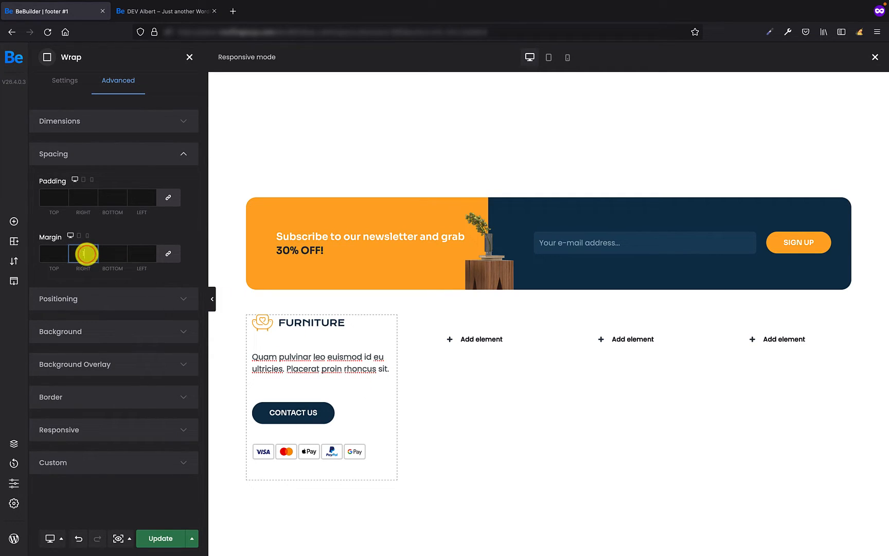
pyautogui.click(192, 230)
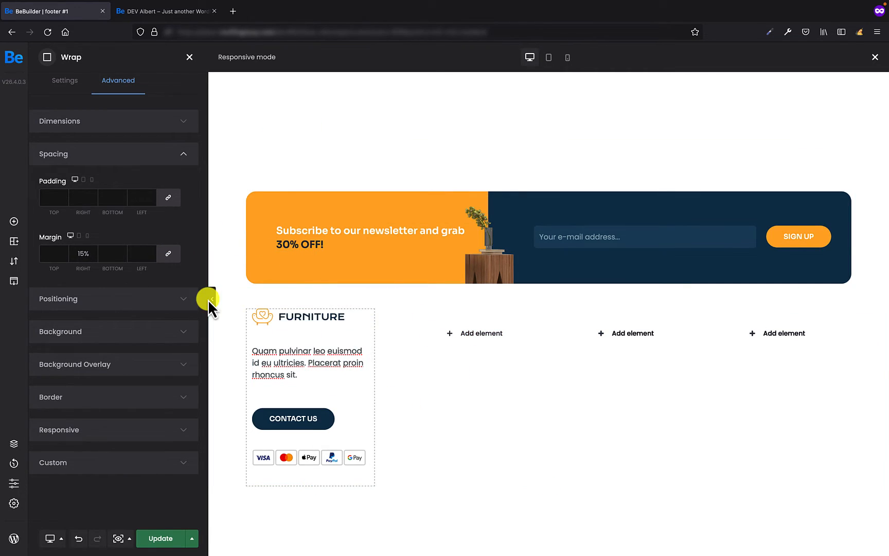
# - Add a Heading element to the empty second column of the footer
pyautogui.click(483, 333)
pyautogui.doubleClick(74, 90)
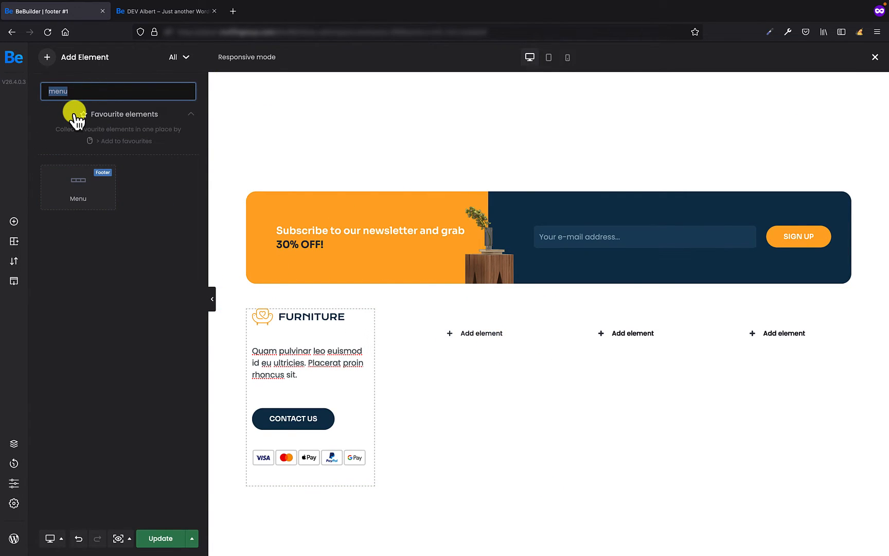
pyautogui.write('head')
pyautogui.moveTo(139, 188); pyautogui.dragTo(458, 331)
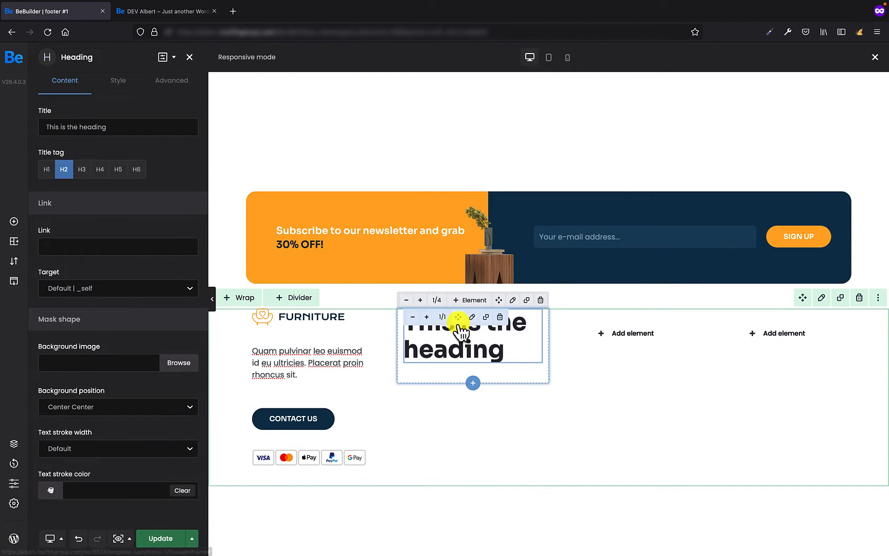
# - Set the second column's heading tag to H6 and its title to USEFUL LINKS
pyautogui.click(137, 170)
pyautogui.tripleClick(136, 128)
pyautogui.write('#0B3954')
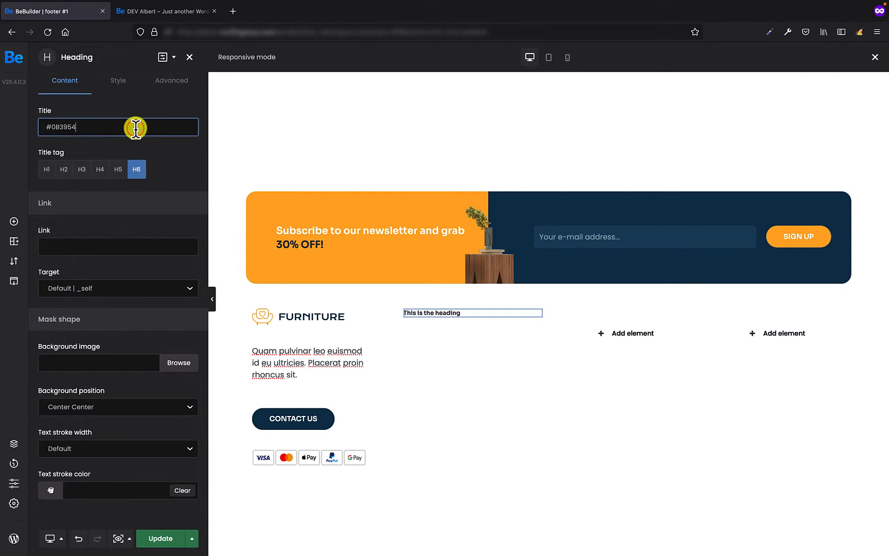
pyautogui.press('super+a')
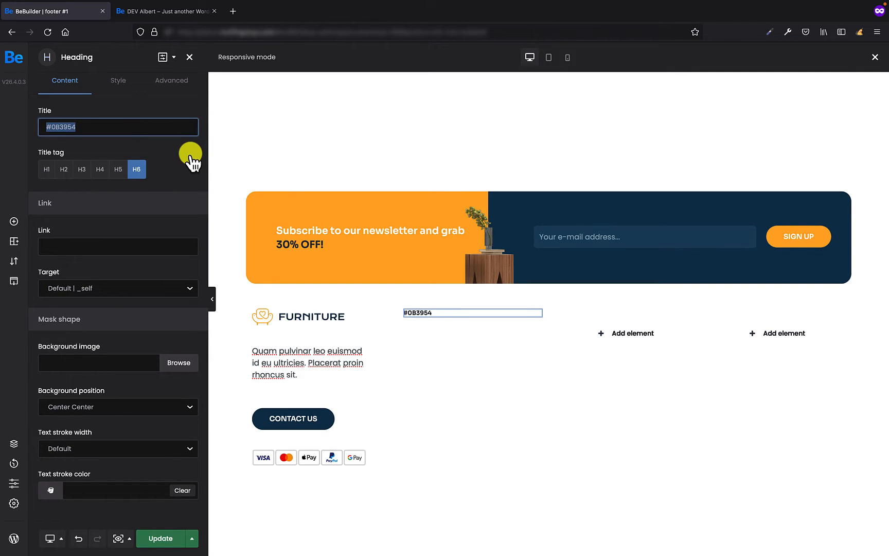
pyautogui.write('USEFUL LINKS')
pyautogui.click(193, 155)
# - Give the USEFUL LINKS heading a bottom margin of 20px
pyautogui.click(116, 81)
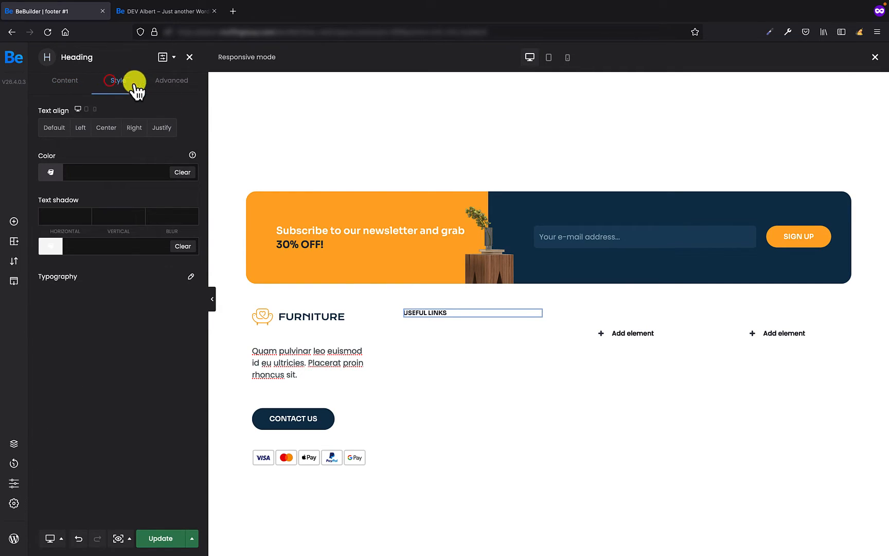
pyautogui.click(172, 80)
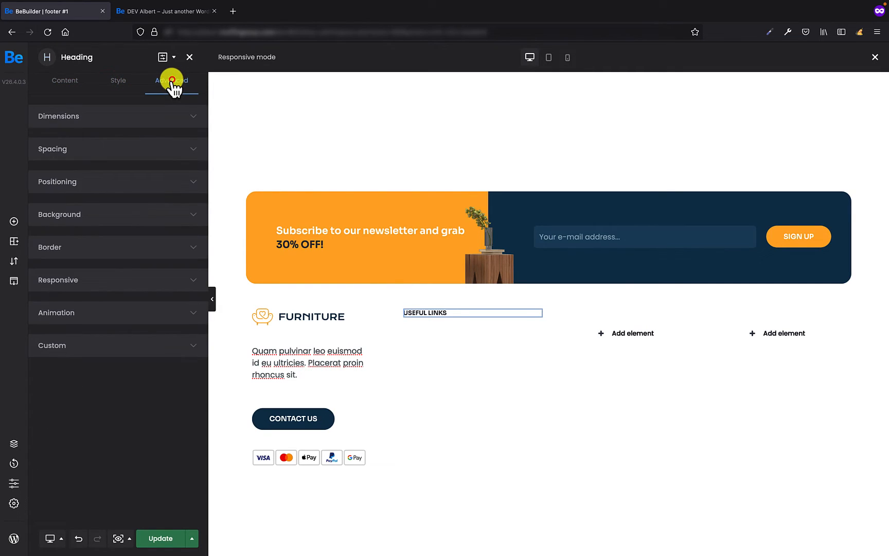
pyautogui.click(136, 150)
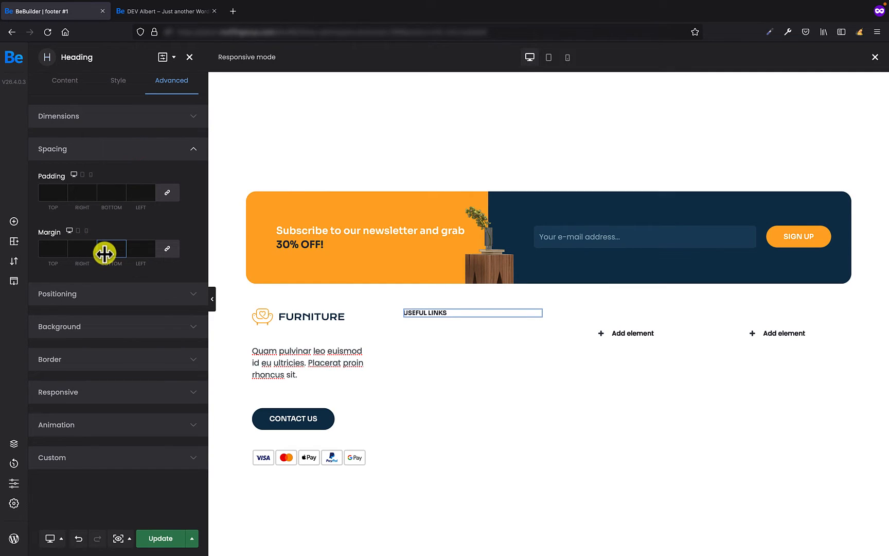
pyautogui.moveTo(108, 255); pyautogui.dragTo(115, 257)
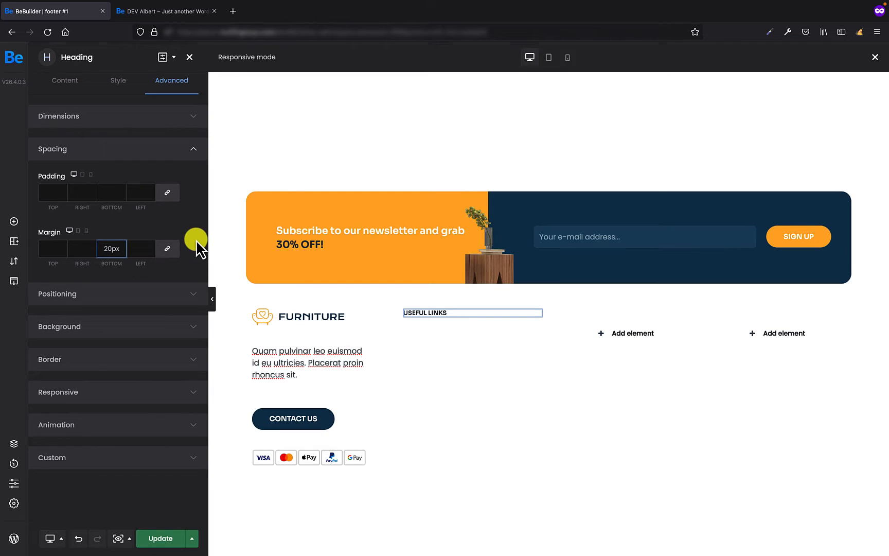
# - Add a Menu element below the USEFUL LINKS heading in the second column
pyautogui.click(21, 221)
pyautogui.doubleClick(91, 92)
pyautogui.write('menu')
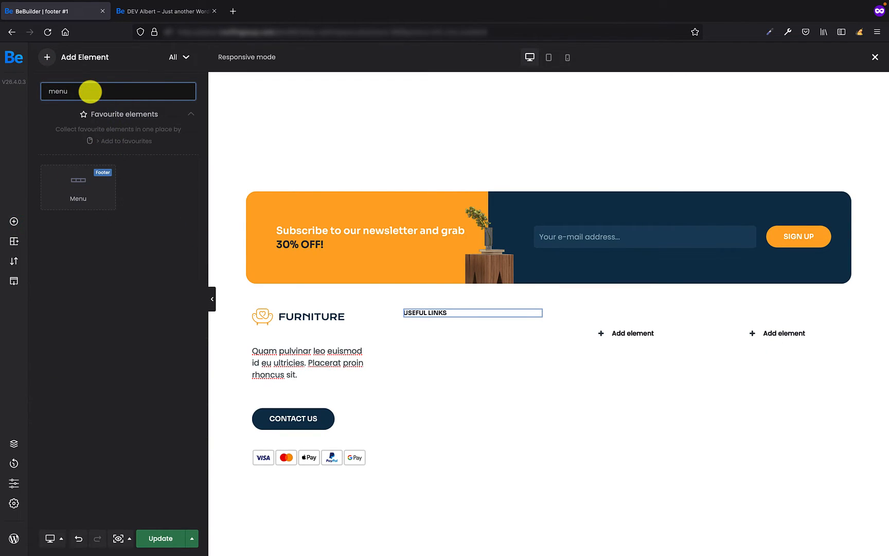
pyautogui.moveTo(77, 197); pyautogui.dragTo(423, 341)
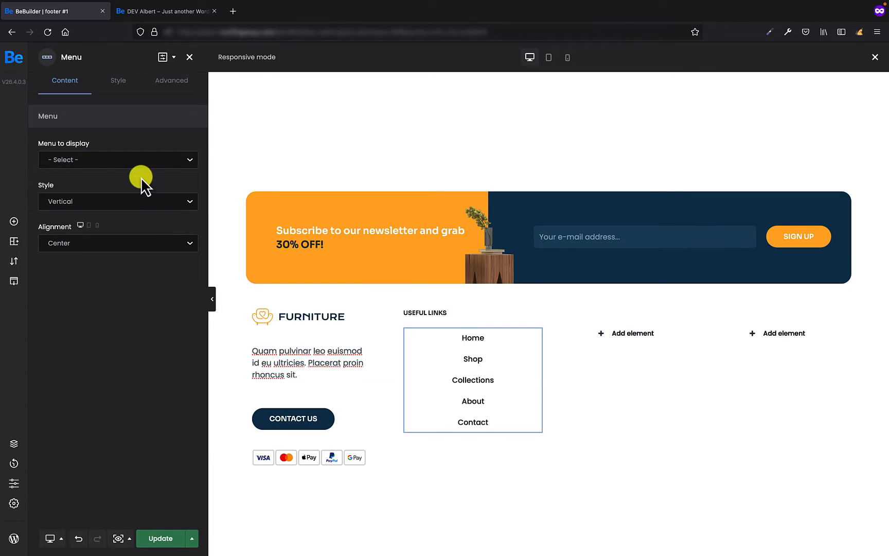
# - Make the Menu element display 1. Main menu and align its items left
pyautogui.click(114, 163)
pyautogui.click(111, 167)
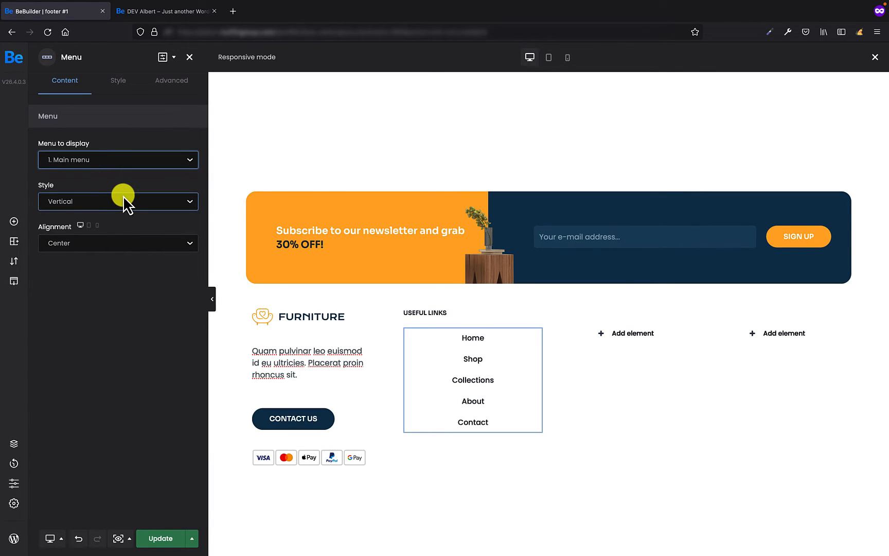
pyautogui.click(74, 249)
pyautogui.click(69, 232)
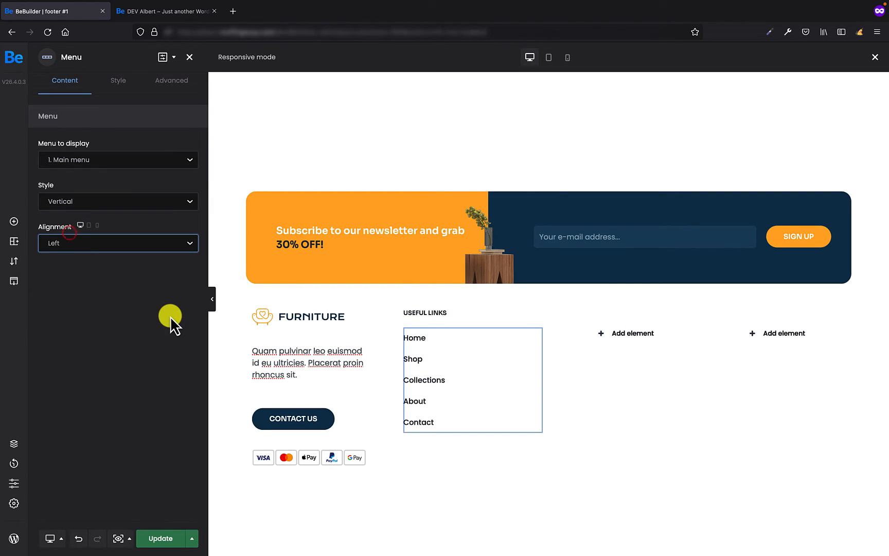
# - Set the menu items' padding to 0px at the top and 10px at the bottom
pyautogui.click(116, 81)
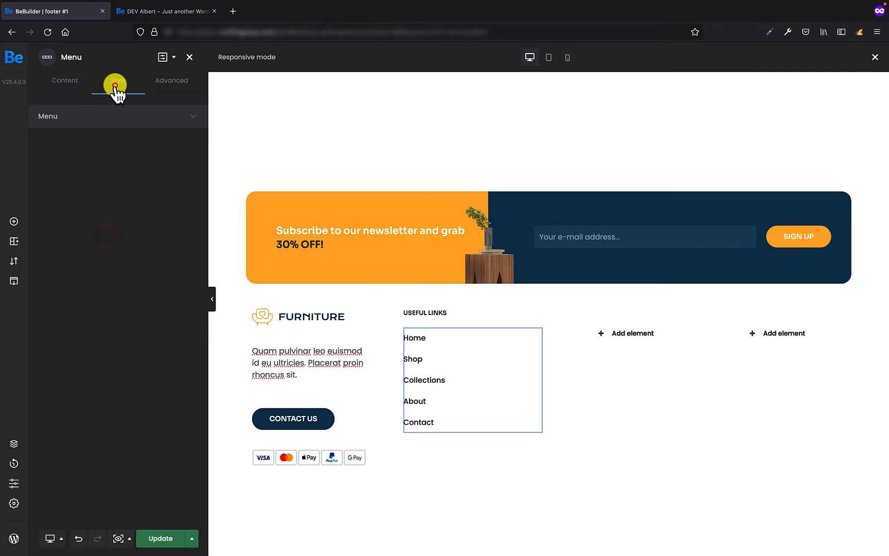
pyautogui.click(94, 116)
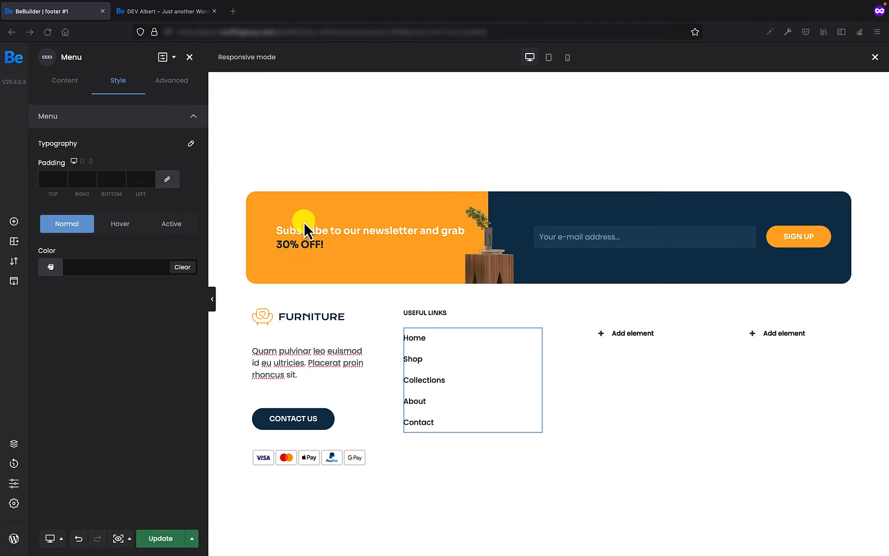
pyautogui.click(49, 179)
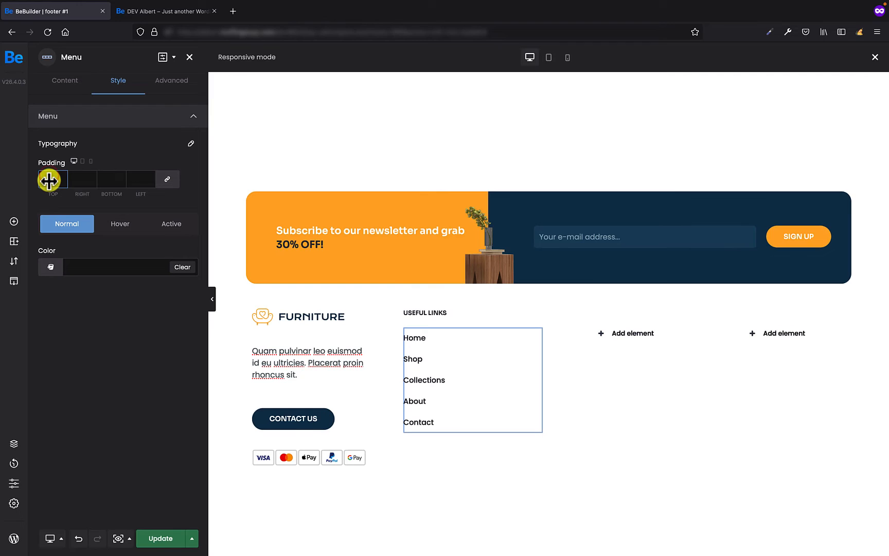
pyautogui.write('0')
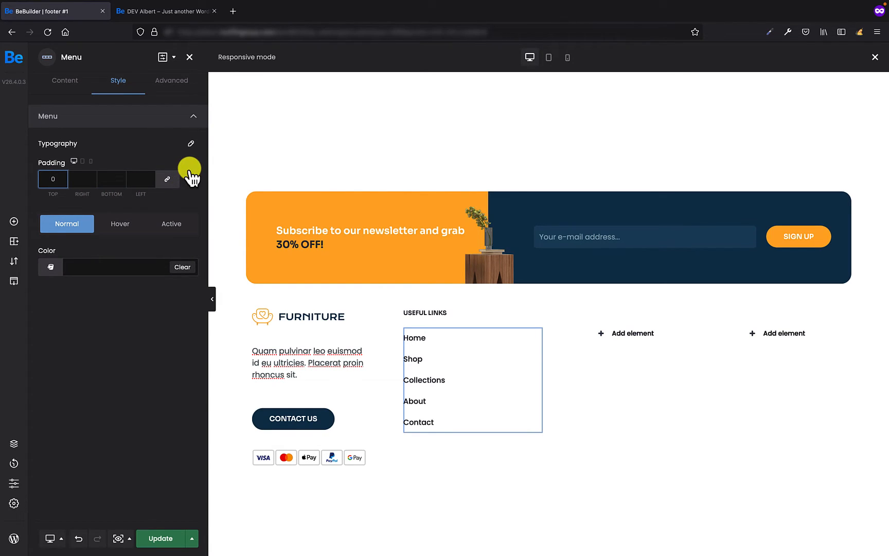
pyautogui.click(106, 181)
pyautogui.write('10')
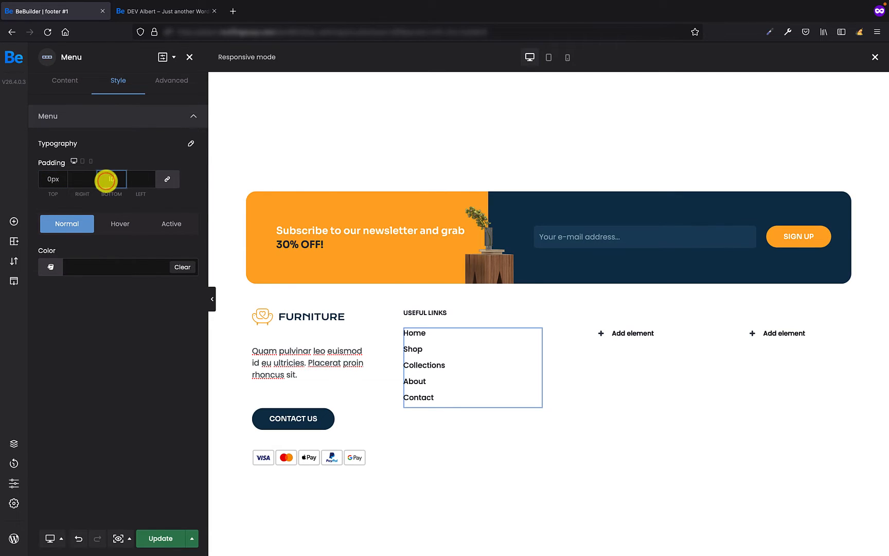
pyautogui.click(200, 188)
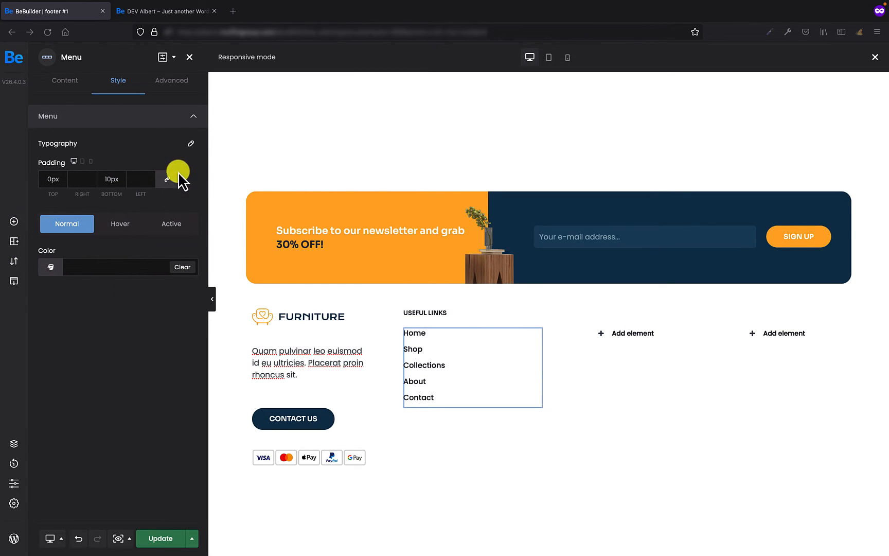
# - Set the menu typography to a 12 px size, 18 px line height and font weight 600
pyautogui.click(191, 143)
pyautogui.moveTo(94, 187); pyautogui.dragTo(102, 192)
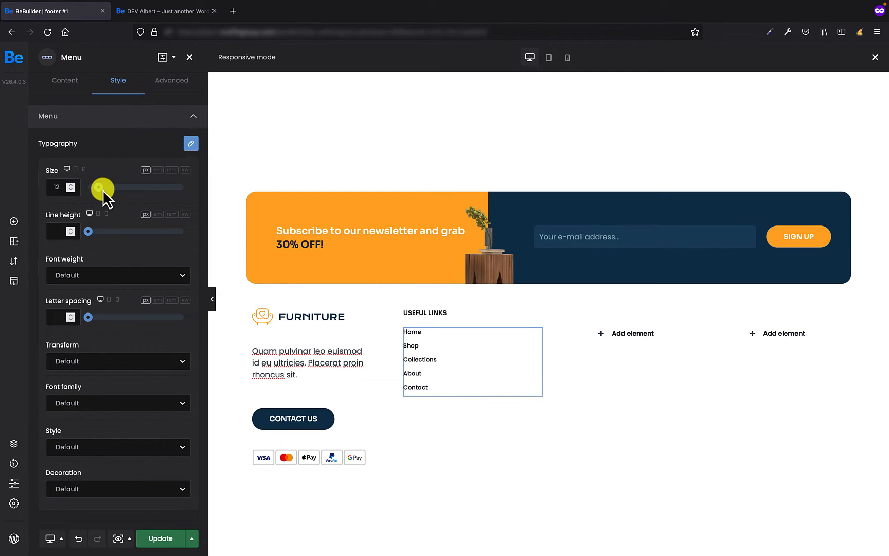
pyautogui.moveTo(88, 231); pyautogui.dragTo(111, 236)
pyautogui.click(124, 278)
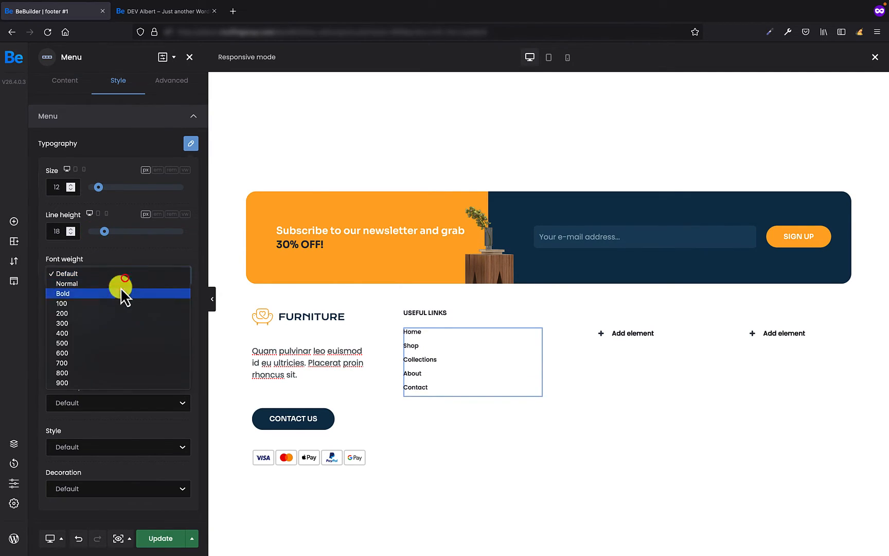
pyautogui.click(86, 352)
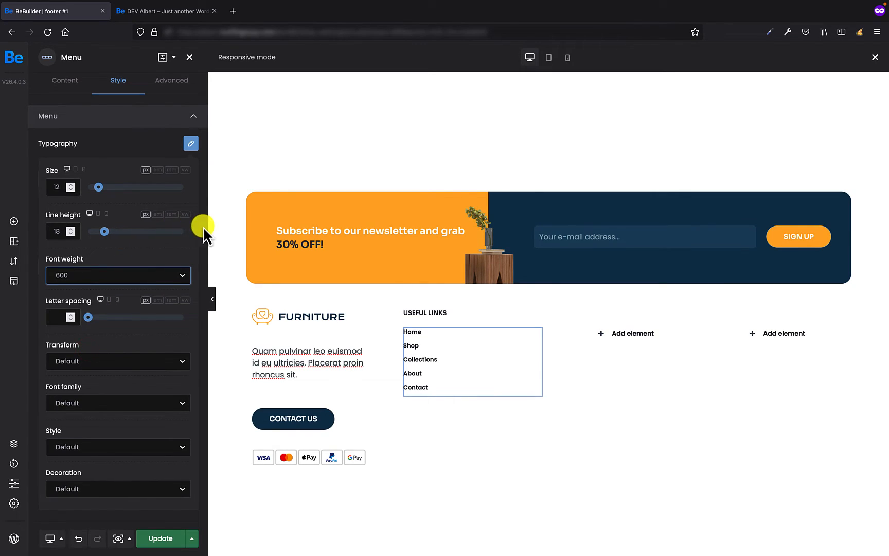
pyautogui.click(197, 240)
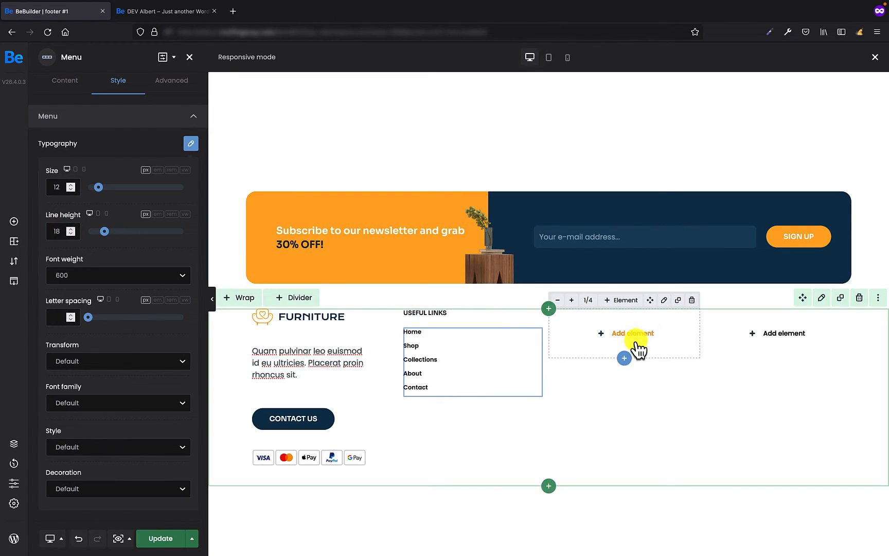
# - Add a Heading element to the empty third column of the footer
pyautogui.click(630, 302)
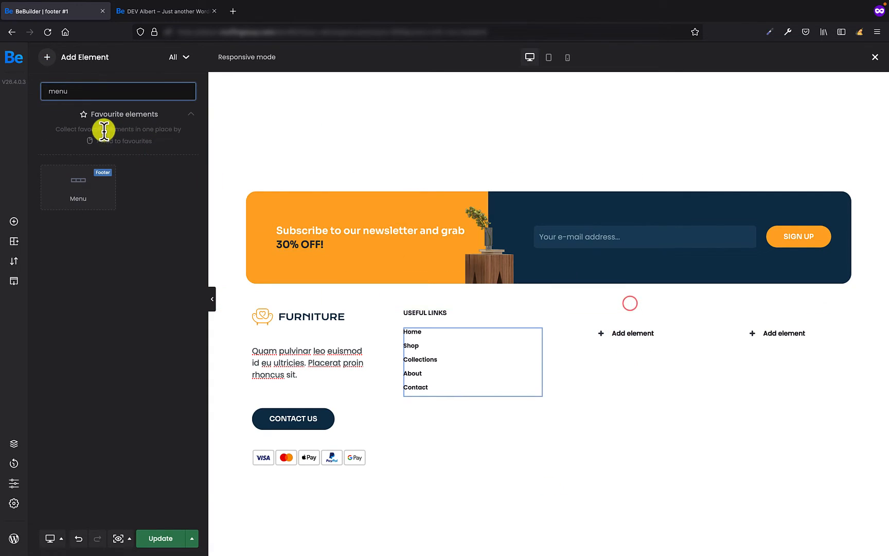
pyautogui.doubleClick(85, 91)
pyautogui.write('head')
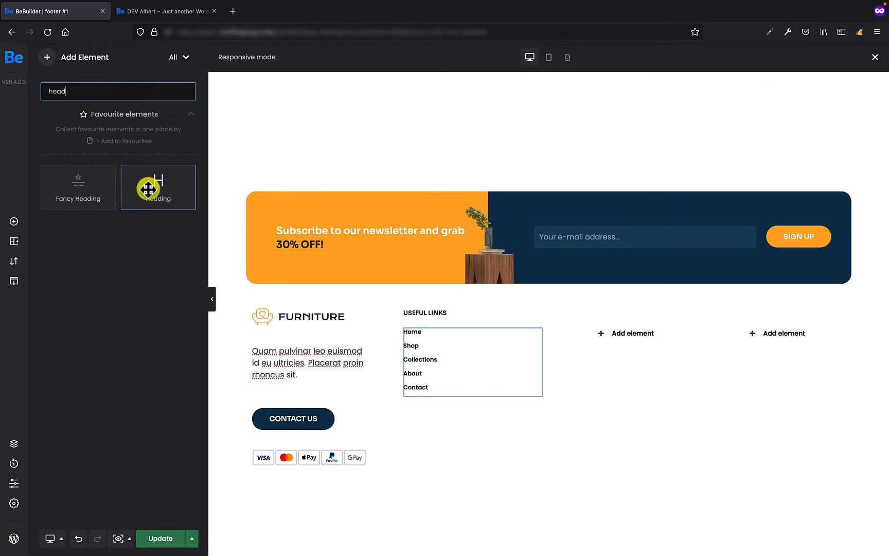
pyautogui.moveTo(149, 189); pyautogui.dragTo(604, 327)
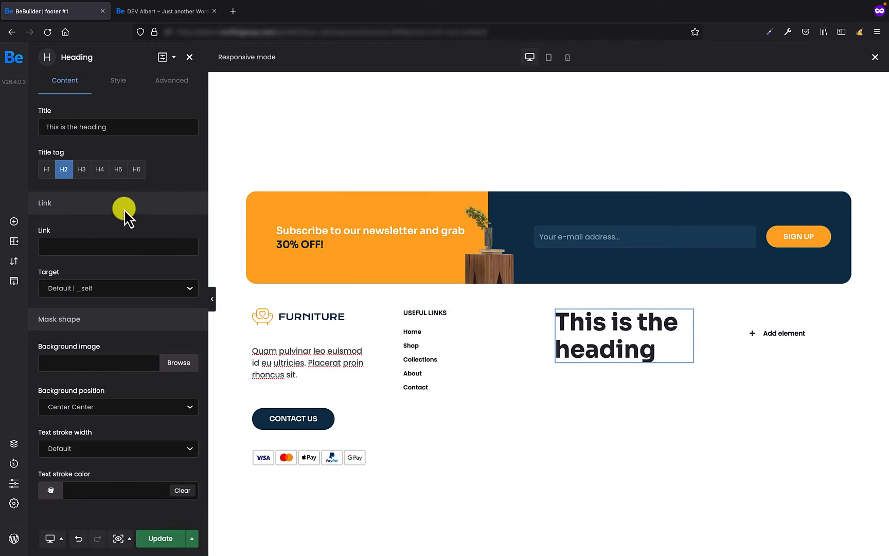
# - Title the third column's heading CUSTOMER SERVICE and set its title tag to H6
pyautogui.tripleClick(145, 128)
pyautogui.write('C')
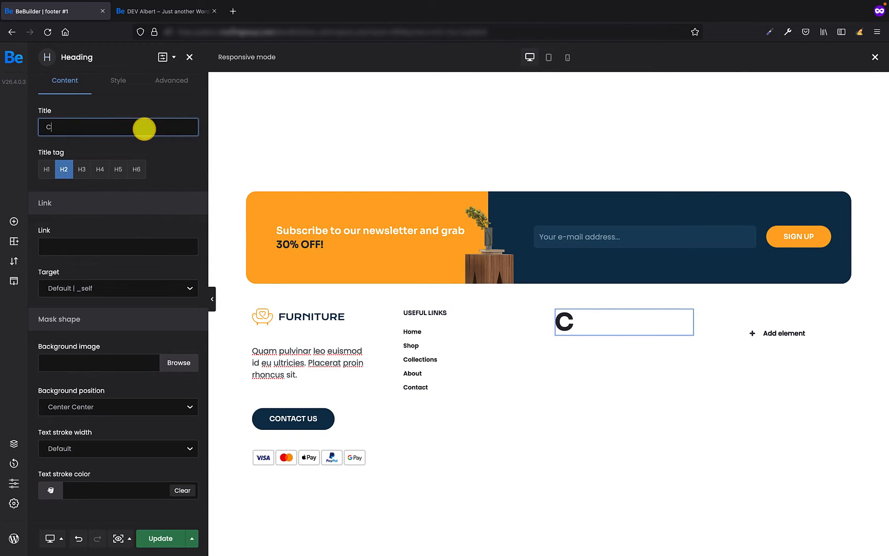
pyautogui.write('USTOMER')
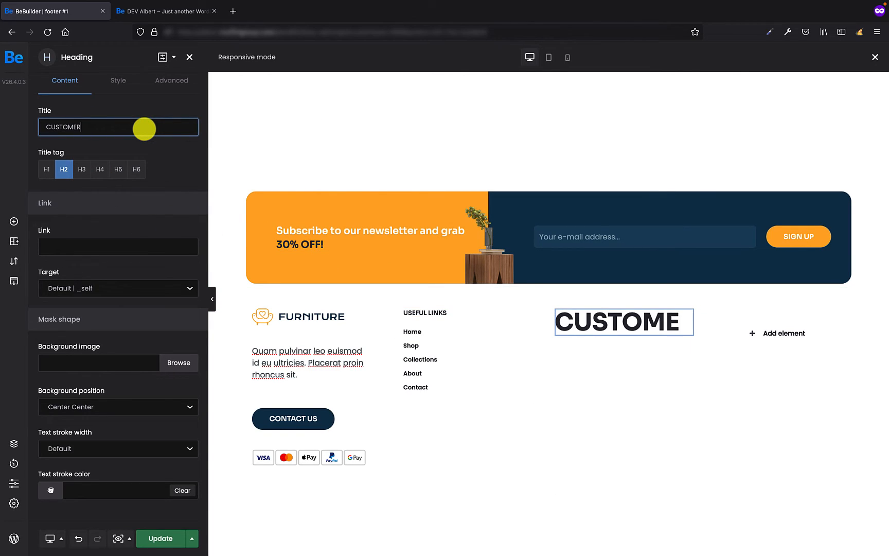
pyautogui.write(' SERVICE')
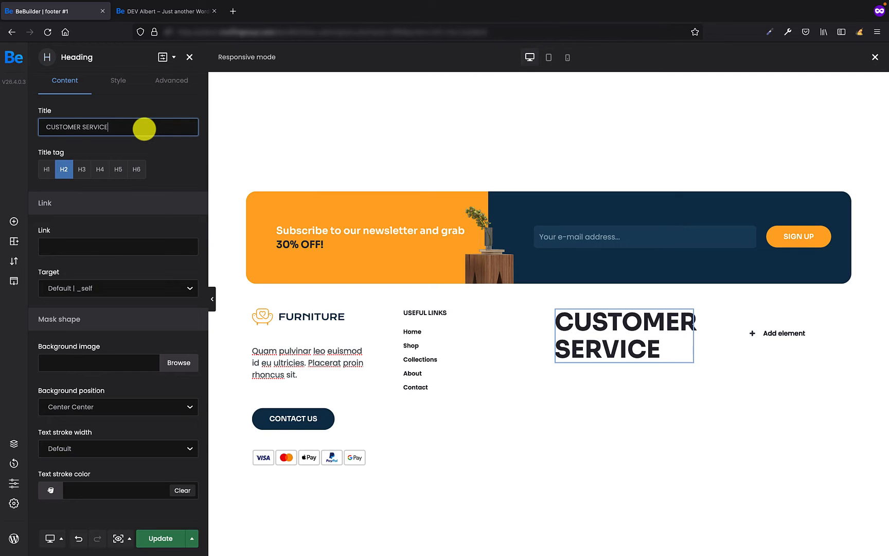
pyautogui.click(136, 169)
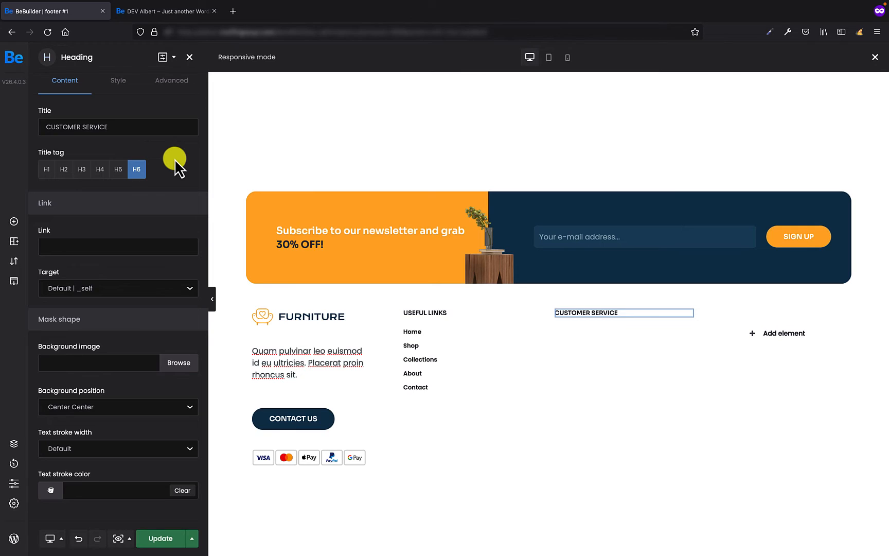
# - Set the CUSTOMER SERVICE heading's bottom margin to 20px
pyautogui.click(110, 75)
pyautogui.click(162, 81)
pyautogui.click(122, 147)
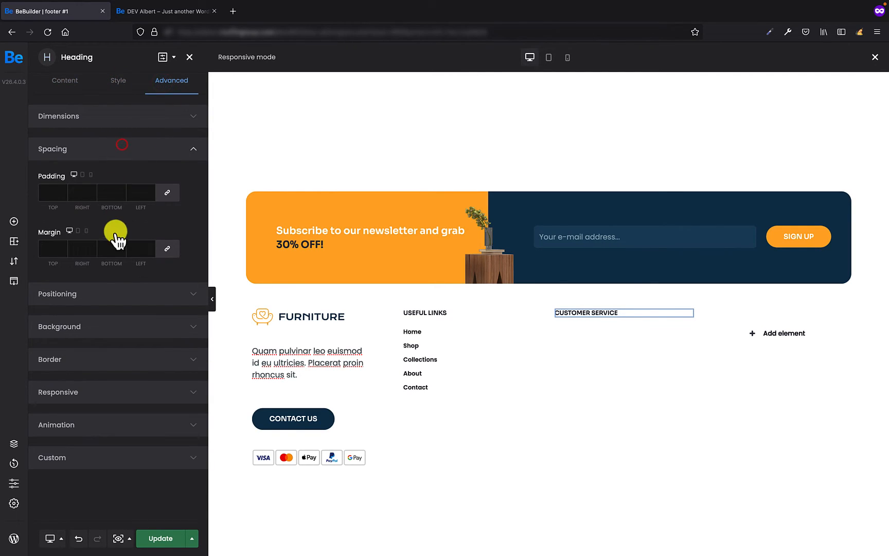
pyautogui.click(112, 253)
pyautogui.write('9px')
pyautogui.moveTo(114, 257); pyautogui.dragTo(120, 257)
pyautogui.click(192, 258)
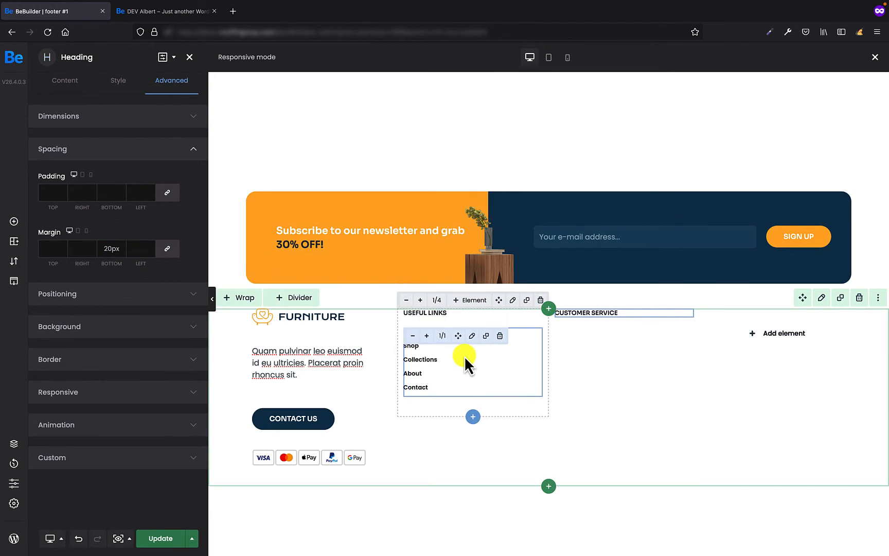
# - Duplicate the USEFUL LINKS menu into the third column under CUSTOMER SERVICE and make the copy display the 3. Customer Service menu
pyautogui.click(487, 337)
pyautogui.moveTo(455, 418); pyautogui.dragTo(593, 332)
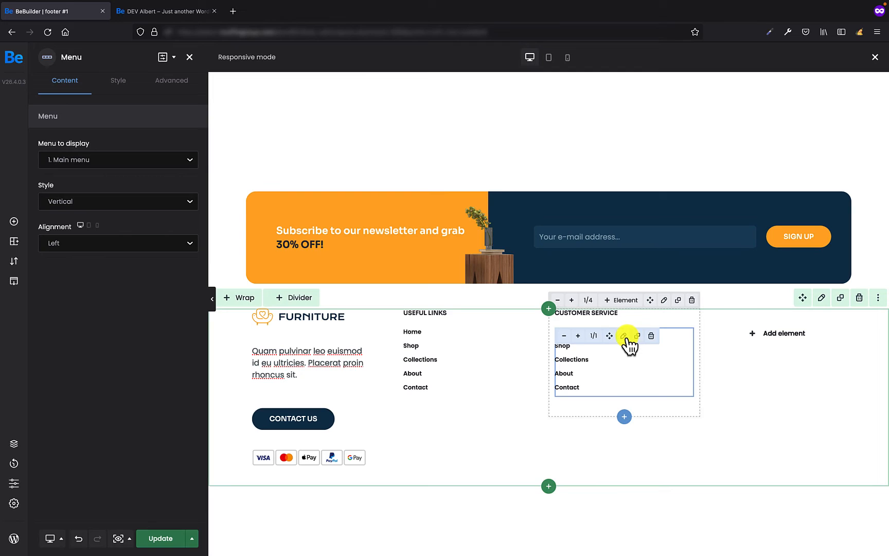
pyautogui.click(81, 161)
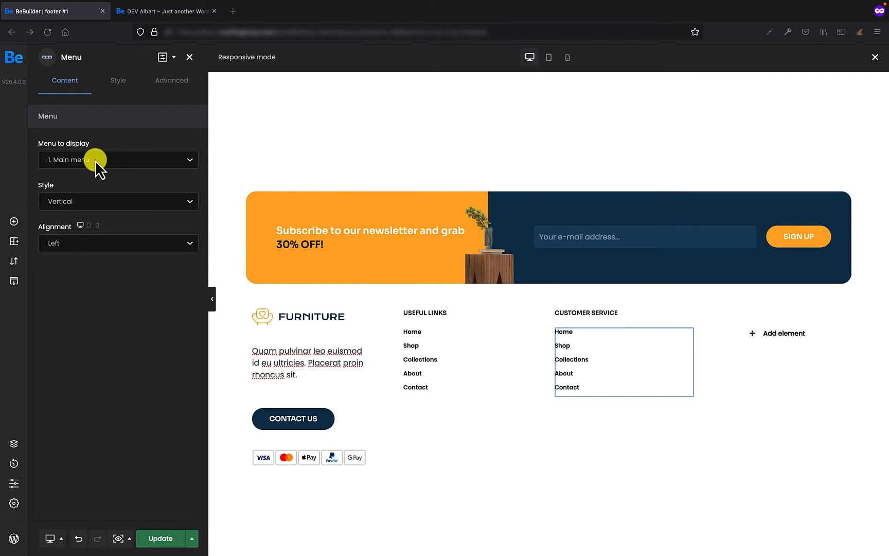
pyautogui.moveTo(113, 159); pyautogui.dragTo(109, 176)
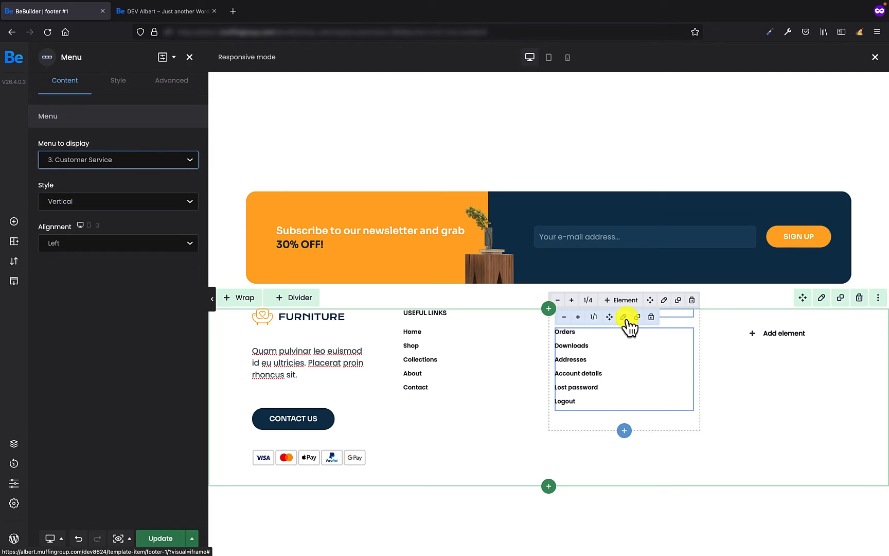
# - Duplicate the CUSTOMER SERVICE heading into the empty fourth column and title the copy DELIVERY
pyautogui.click(624, 317)
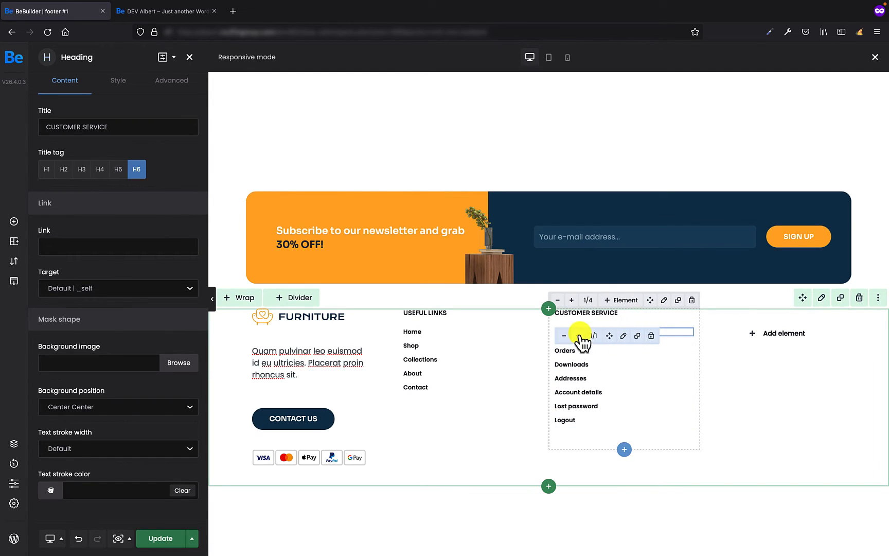
pyautogui.moveTo(607, 335); pyautogui.dragTo(772, 325)
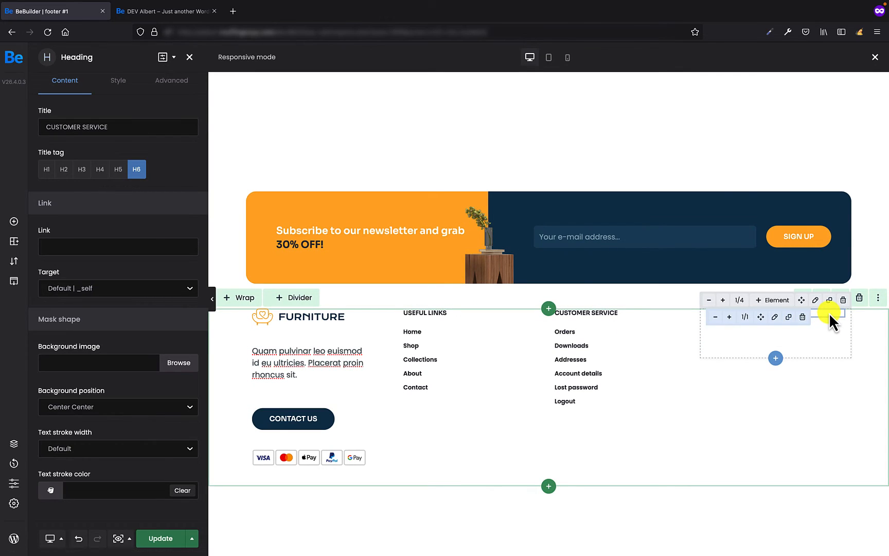
pyautogui.click(775, 319)
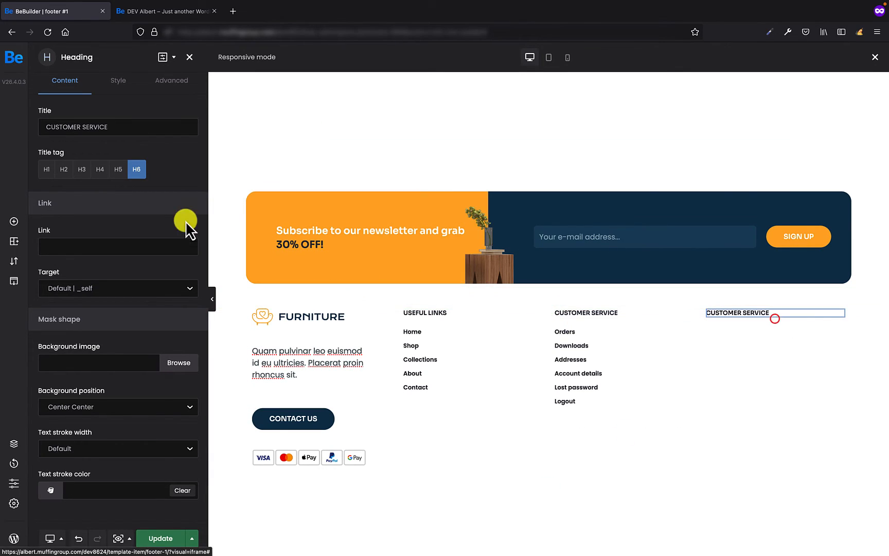
pyautogui.tripleClick(124, 128)
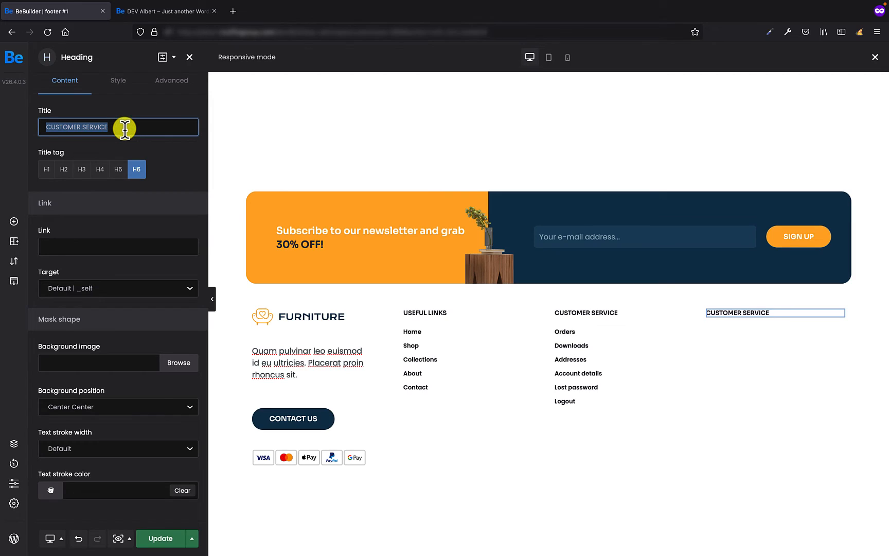
pyautogui.write('DELIVERY')
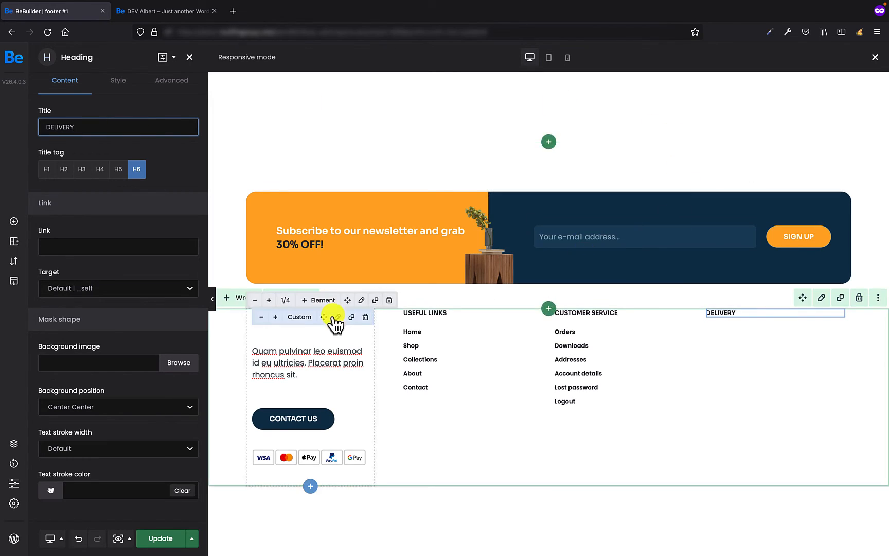
# - Duplicate the customer service menu under the DELIVERY heading and make the copy display the 4. Footer delivery menu
pyautogui.moveTo(582, 367)
pyautogui.click(636, 338)
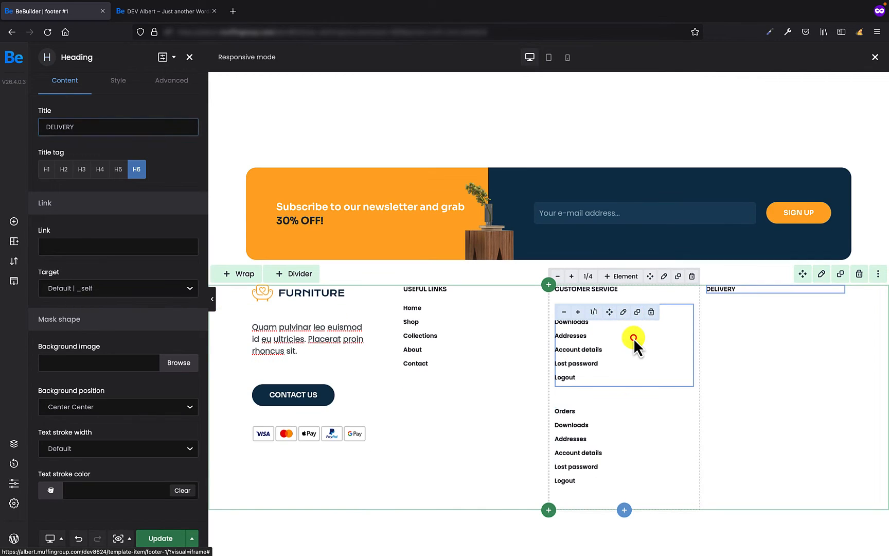
pyautogui.moveTo(609, 415); pyautogui.dragTo(738, 337)
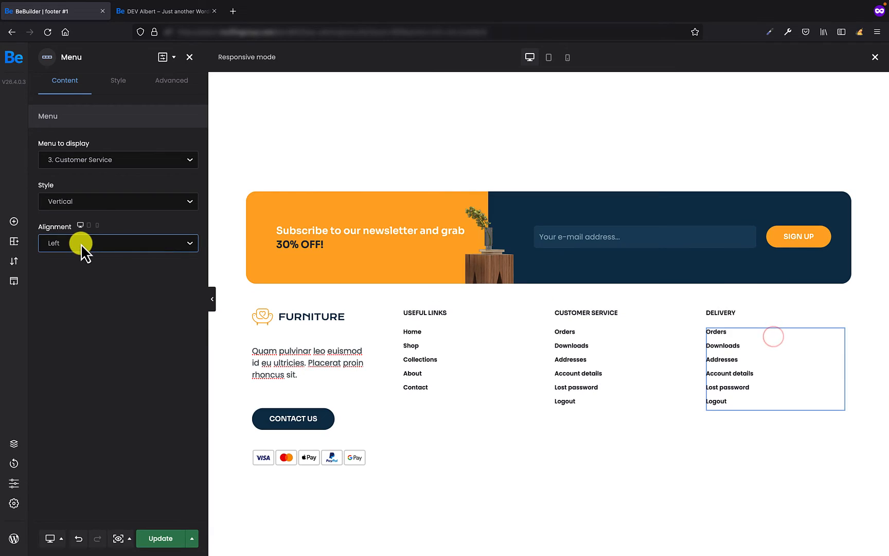
pyautogui.click(89, 161)
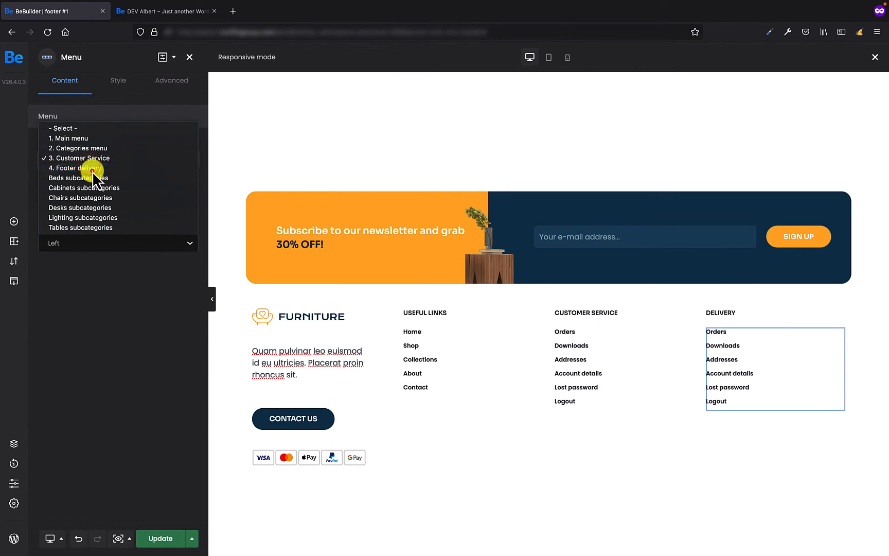
pyautogui.click(91, 170)
pyautogui.click(147, 322)
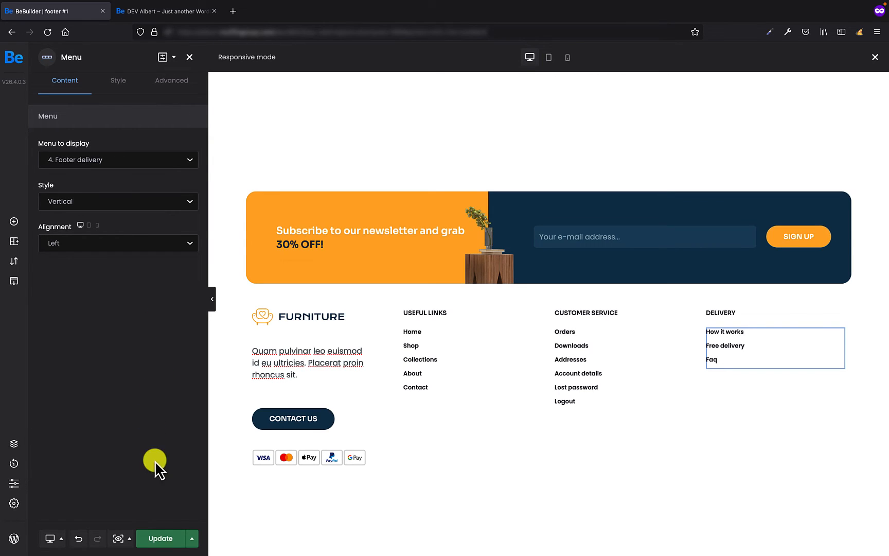
# - Update the footer template and add a display condition that includes the Entire Site
pyautogui.click(157, 537)
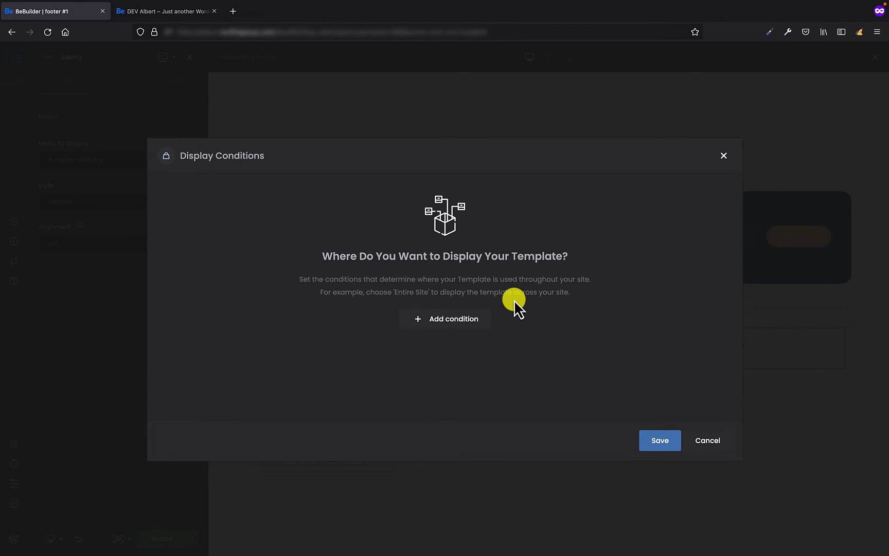
pyautogui.click(454, 318)
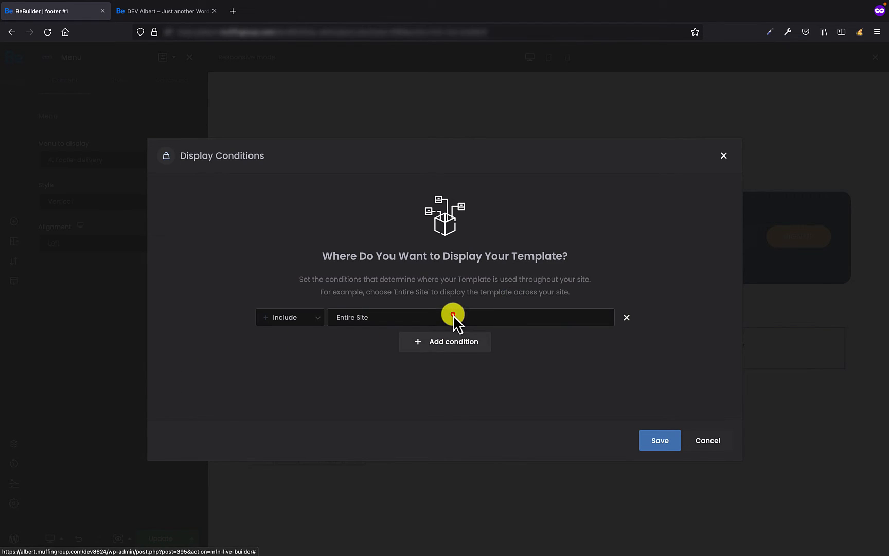
pyautogui.click(417, 315)
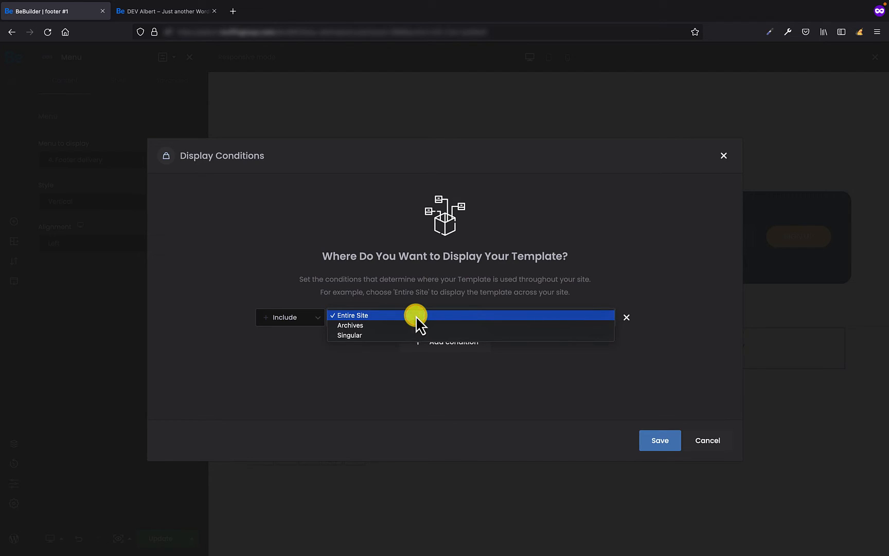
pyautogui.click(416, 315)
pyautogui.click(298, 314)
pyautogui.click(308, 316)
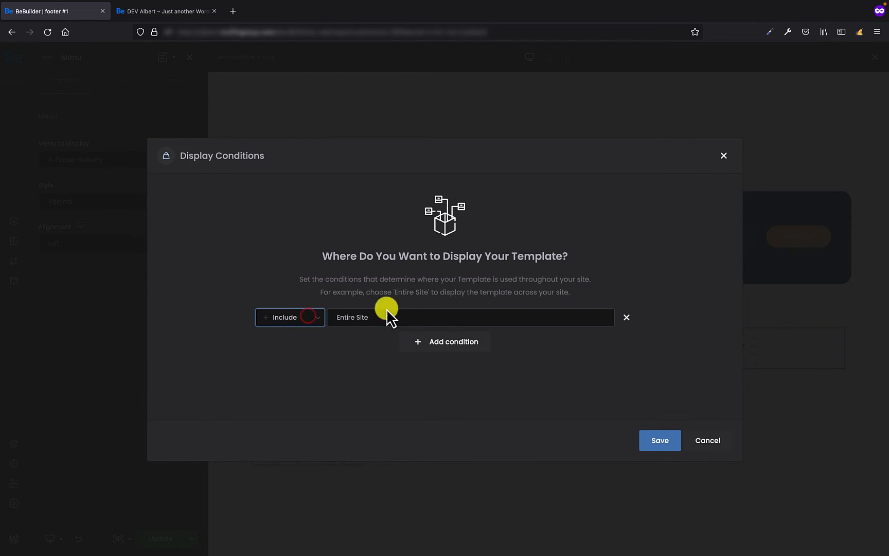
# - Try a second display condition that excludes Archives or Singular content, and remove it
pyautogui.click(461, 343)
pyautogui.click(299, 347)
pyautogui.click(300, 348)
pyautogui.click(365, 344)
pyautogui.click(390, 350)
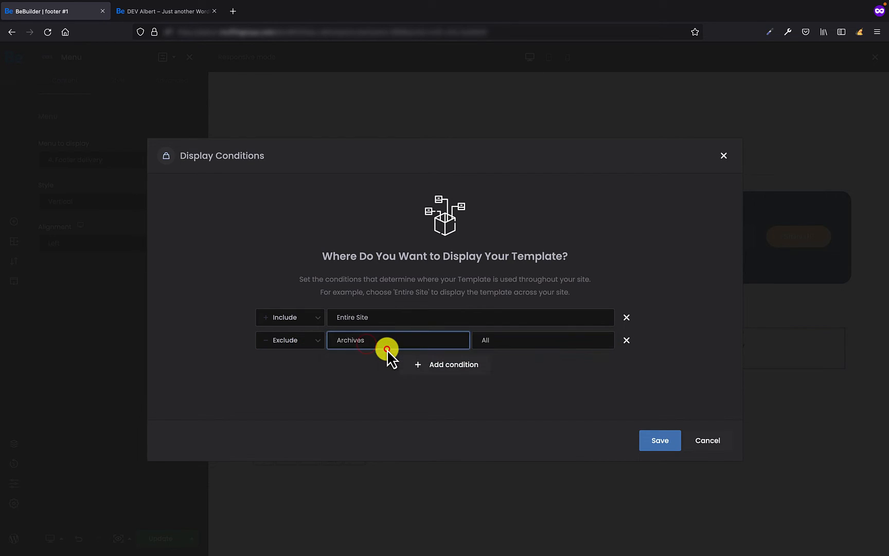
pyautogui.click(520, 344)
pyautogui.click(413, 344)
pyautogui.click(364, 346)
pyautogui.click(364, 348)
pyautogui.click(515, 345)
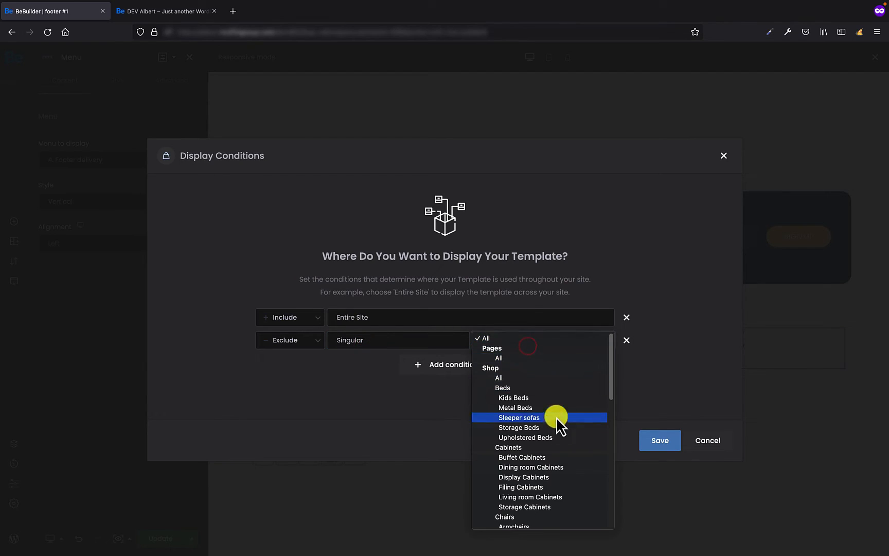
pyautogui.scroll(-5, 540, 447)
pyautogui.scroll(5, 540, 447)
pyautogui.click(663, 364)
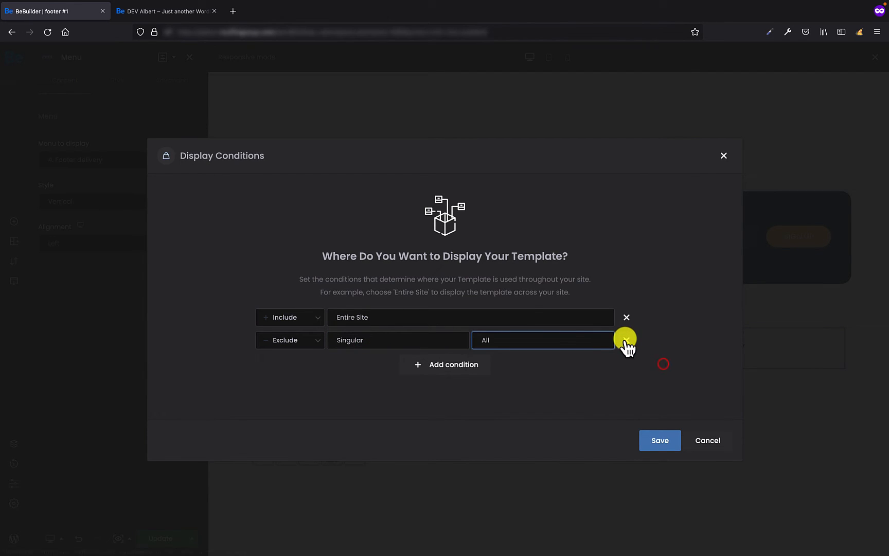
pyautogui.click(626, 339)
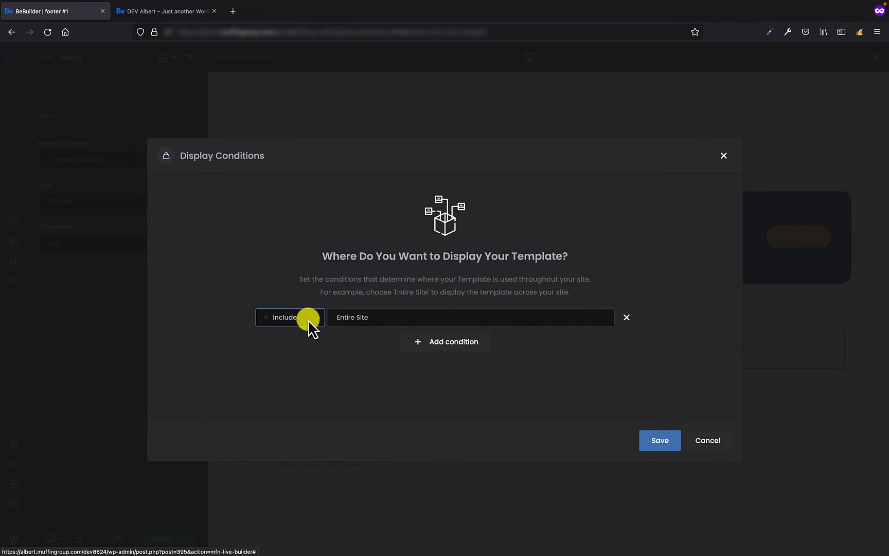
# - Save the display conditions and open the live page to check the new footer
pyautogui.click(671, 442)
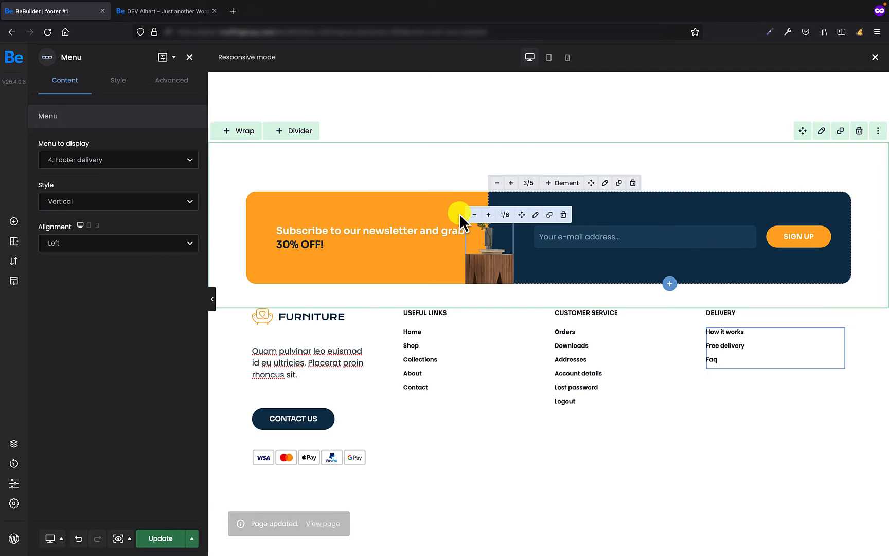
pyautogui.click(316, 524)
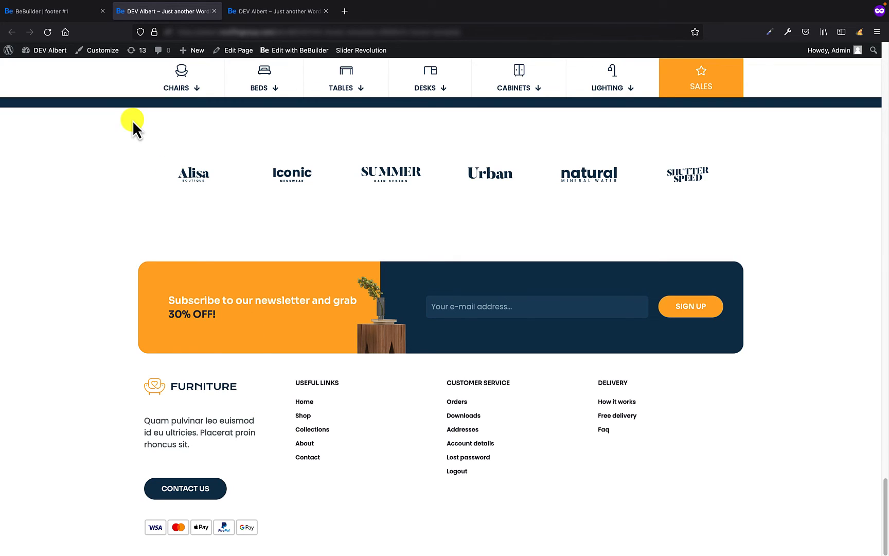
# - Return to the footer template and add a section with one full-width wrap and a Column Text element below the four columns
pyautogui.click(57, 20)
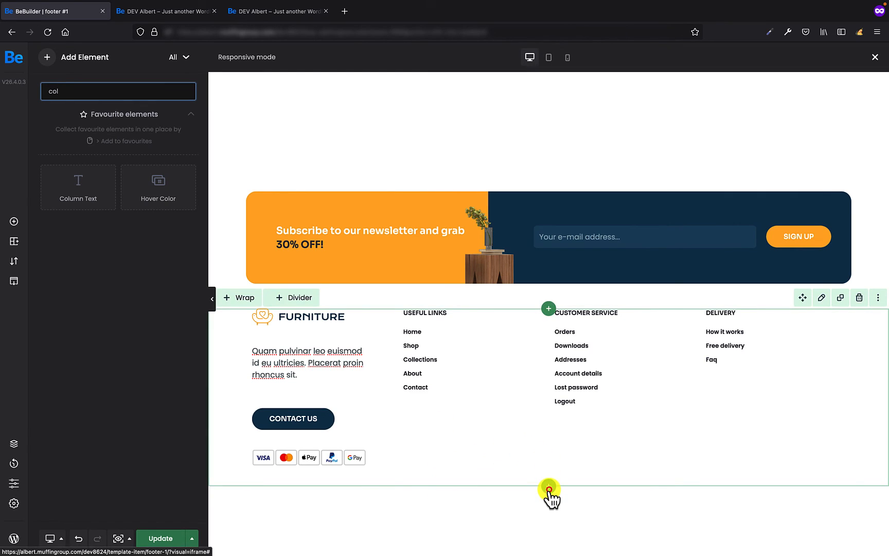
pyautogui.click(548, 488)
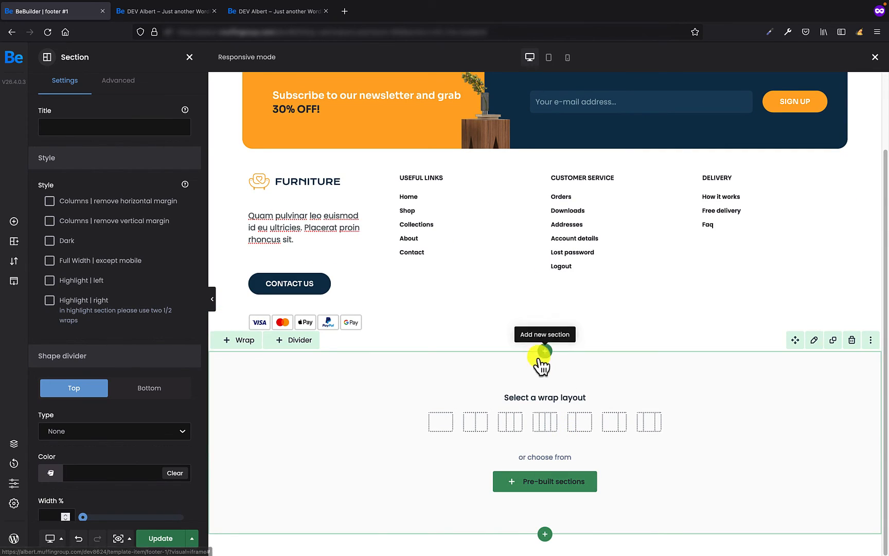
pyautogui.click(436, 421)
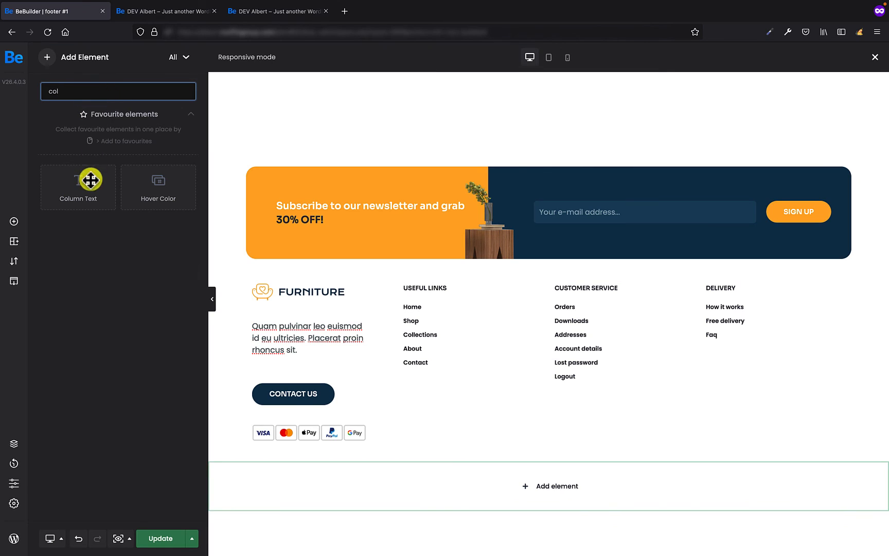
pyautogui.moveTo(80, 188); pyautogui.dragTo(284, 478)
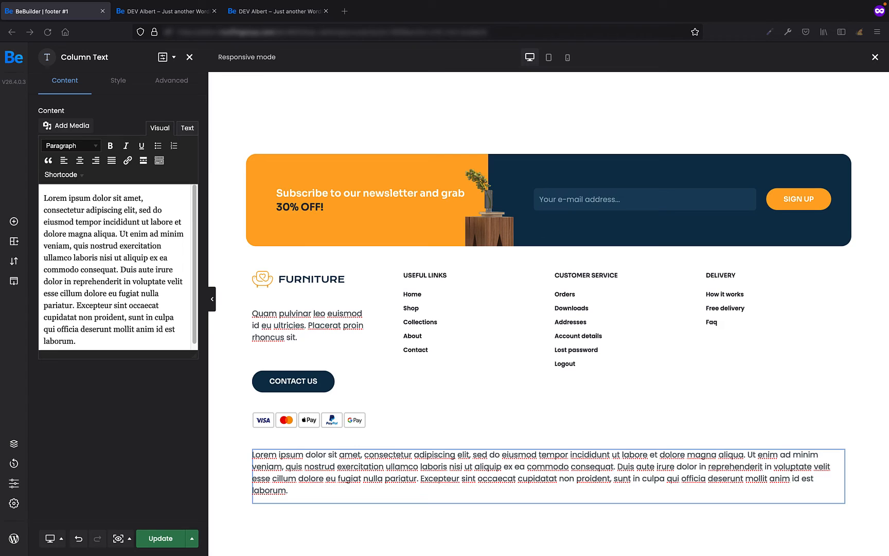
# - Replace the Column Text placeholder with "© 2022 Betheme by Muffin group | All Rights Reserved | Powered by WordPress"
pyautogui.click(159, 249)
pyautogui.hotkey('ctrl', 'a')
pyautogui.write('© 2022 Betheme by Muffin group | All Rights Reserved | Powered by WordPress')
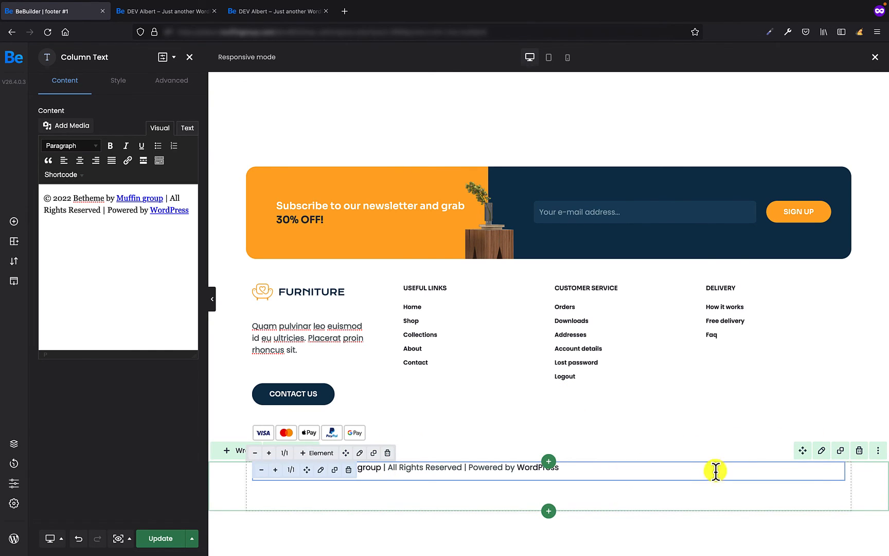
# - Set the top padding and top margin of the copyright text's wrap to 30px each
pyautogui.click(360, 454)
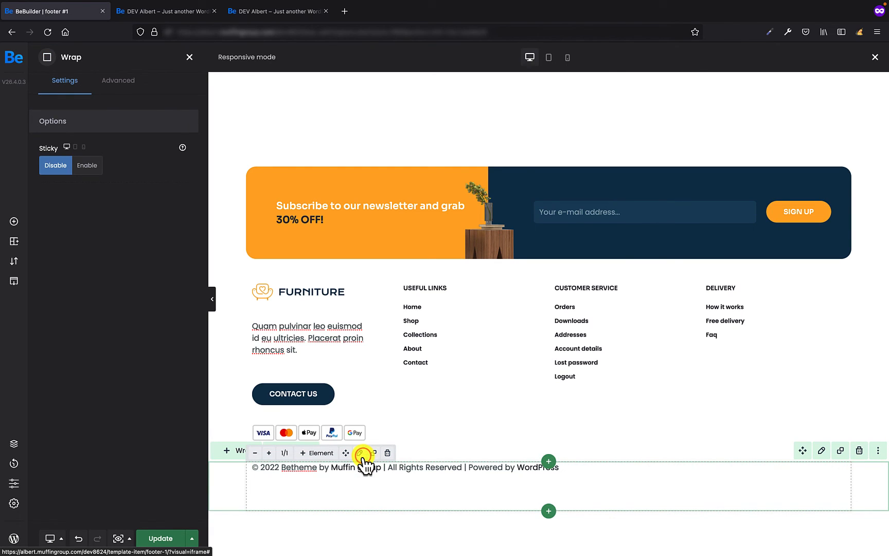
pyautogui.click(109, 85)
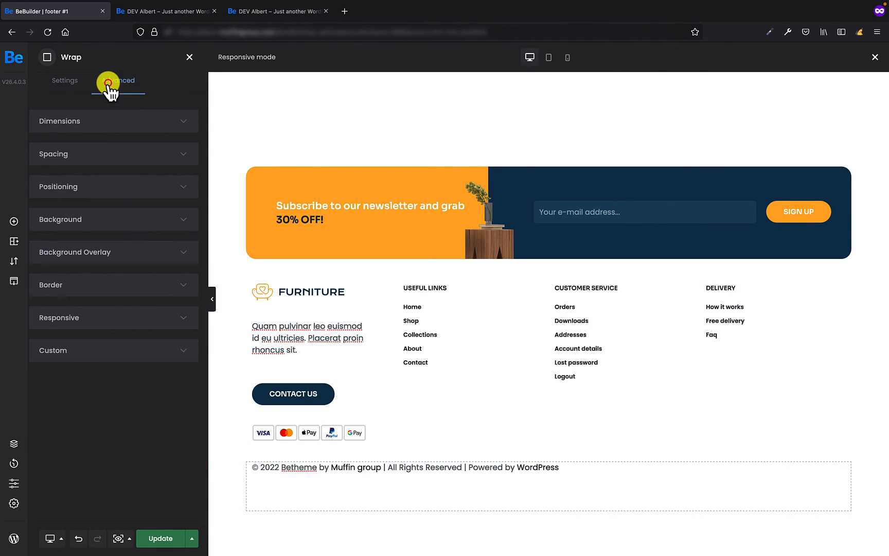
pyautogui.click(90, 161)
pyautogui.click(52, 200)
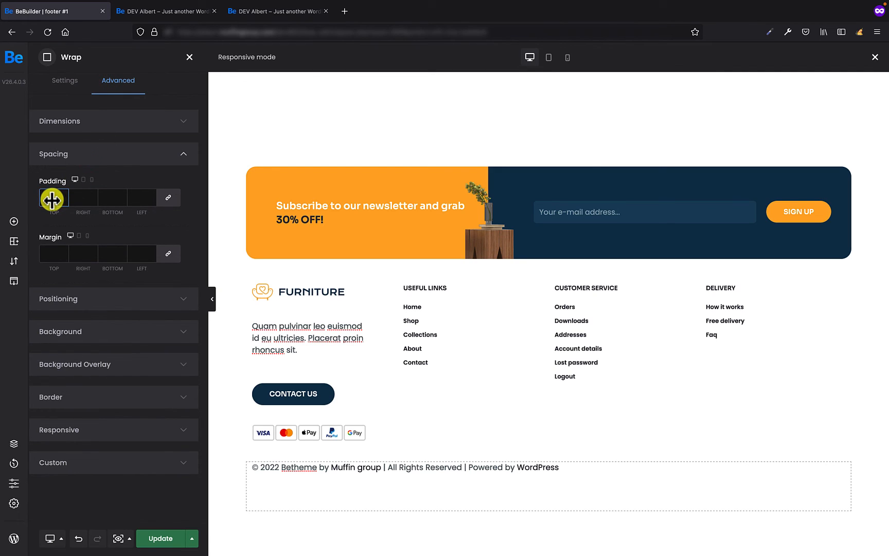
pyautogui.moveTo(52, 199); pyautogui.dragTo(68, 205)
pyautogui.click(52, 257)
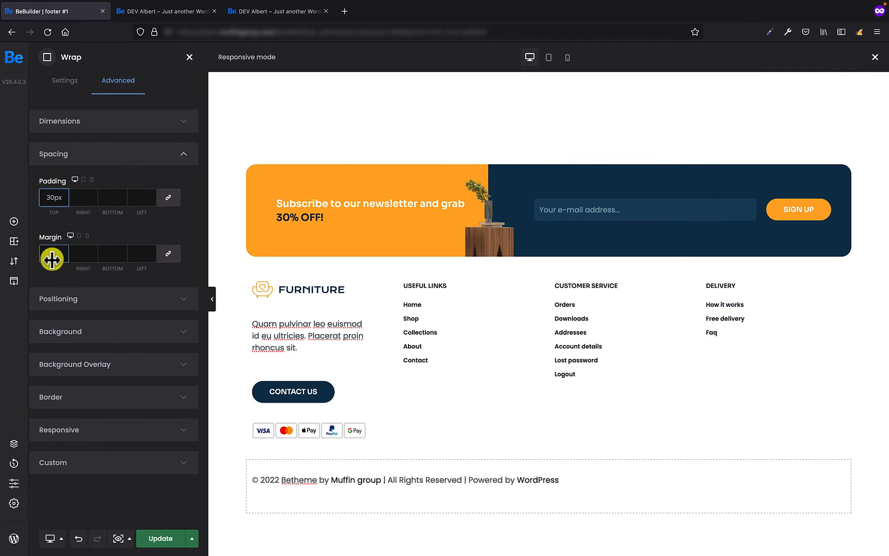
pyautogui.moveTo(52, 259); pyautogui.dragTo(66, 259)
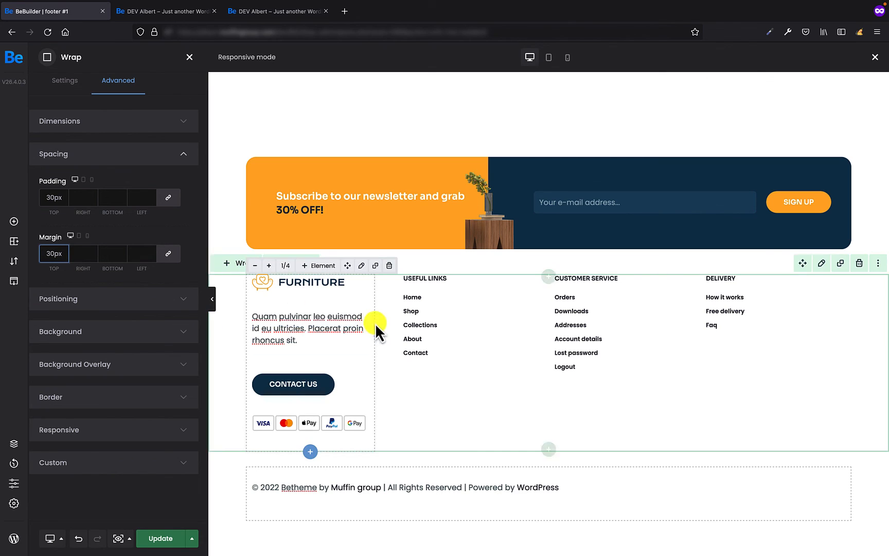
pyautogui.press('super+s')
# - Give the copyright text's wrap a Solid border style with the grey border color #D1D1D1
pyautogui.click(94, 396)
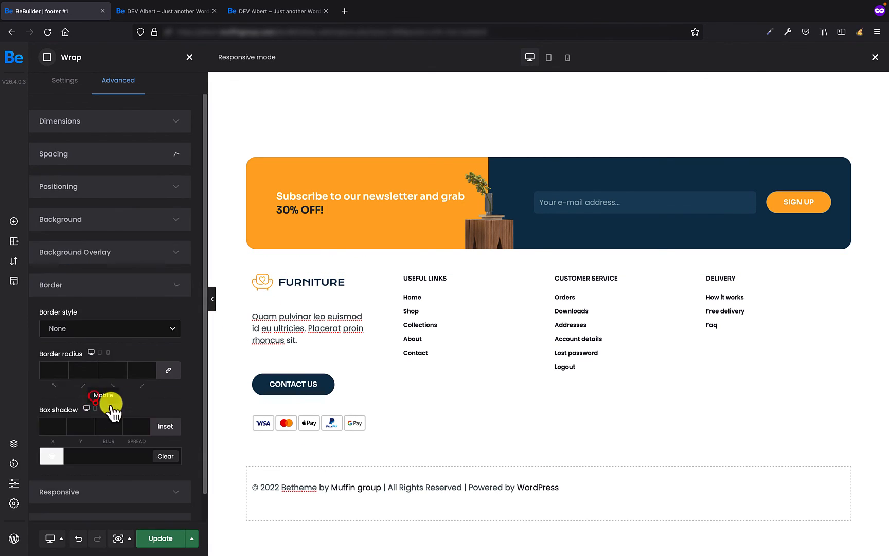
pyautogui.click(102, 325)
pyautogui.click(87, 333)
pyautogui.click(84, 336)
pyautogui.click(84, 335)
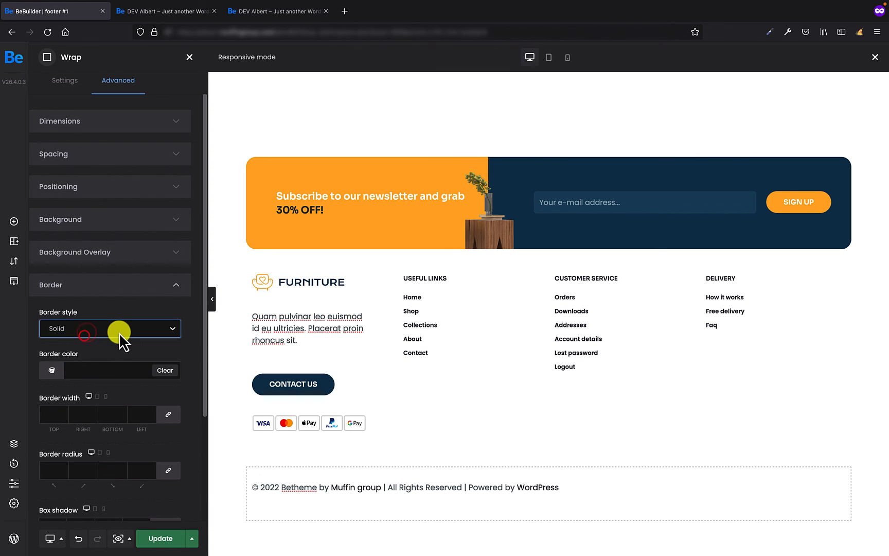
pyautogui.click(52, 372)
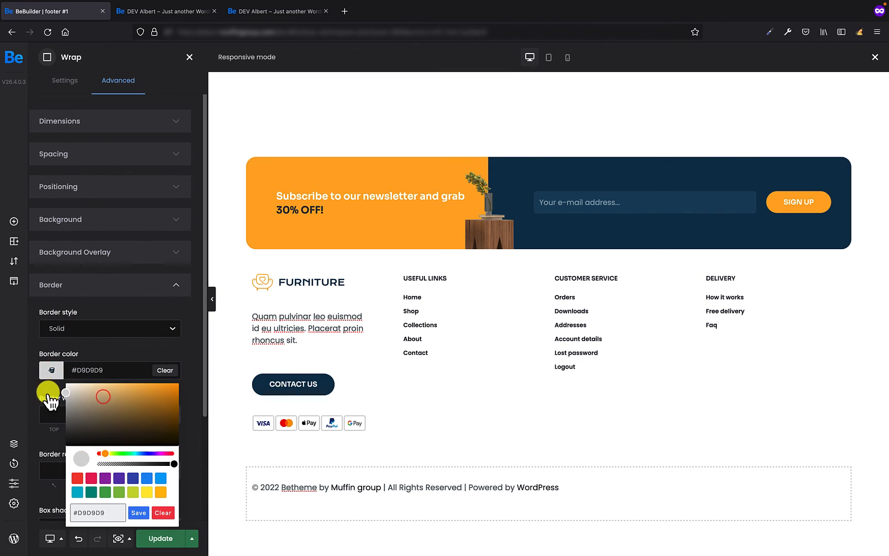
pyautogui.moveTo(50, 403); pyautogui.dragTo(50, 404)
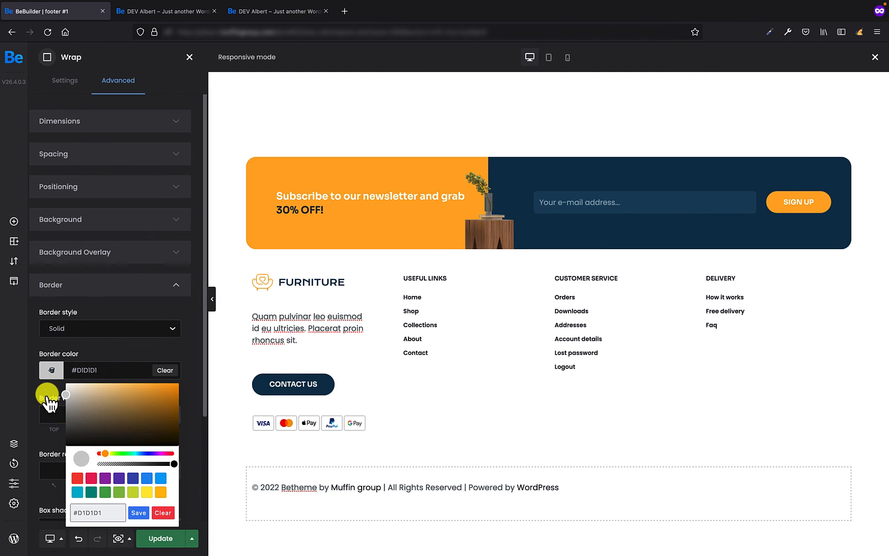
pyautogui.click(189, 364)
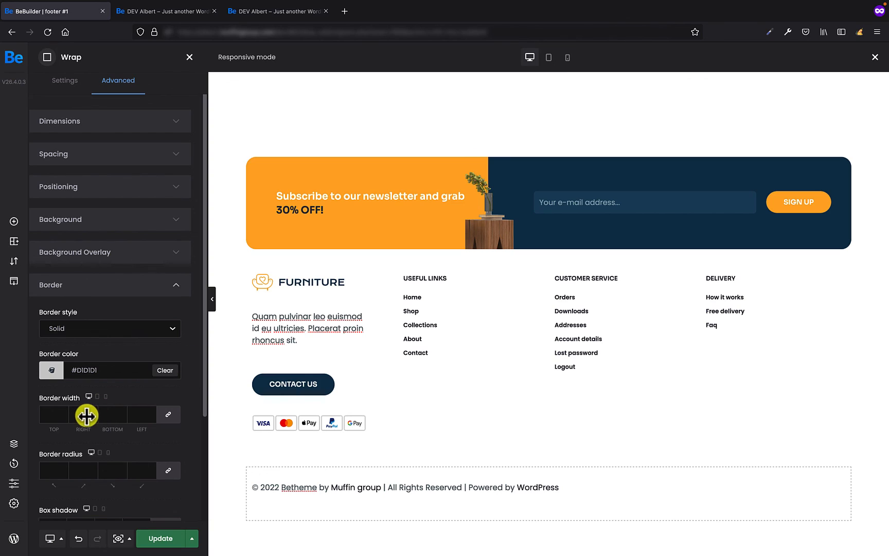
# - Set the top border width of the copyright text's wrap to 1px and deselect the wrap to check the line
pyautogui.click(52, 416)
pyautogui.write('1p')
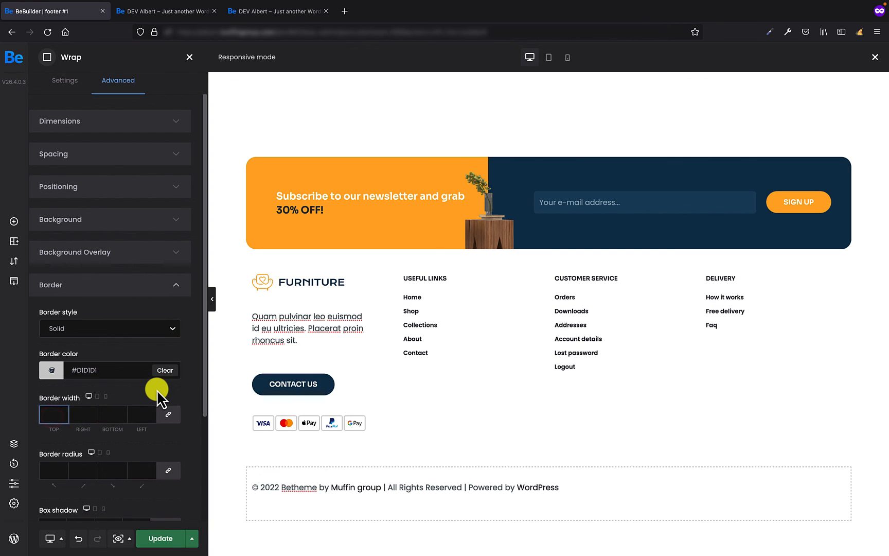
pyautogui.write('x')
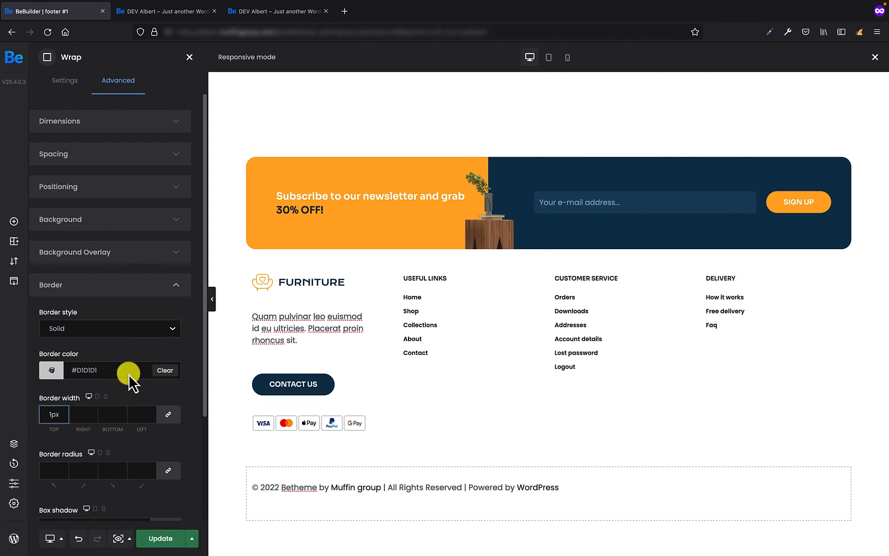
pyautogui.click(193, 385)
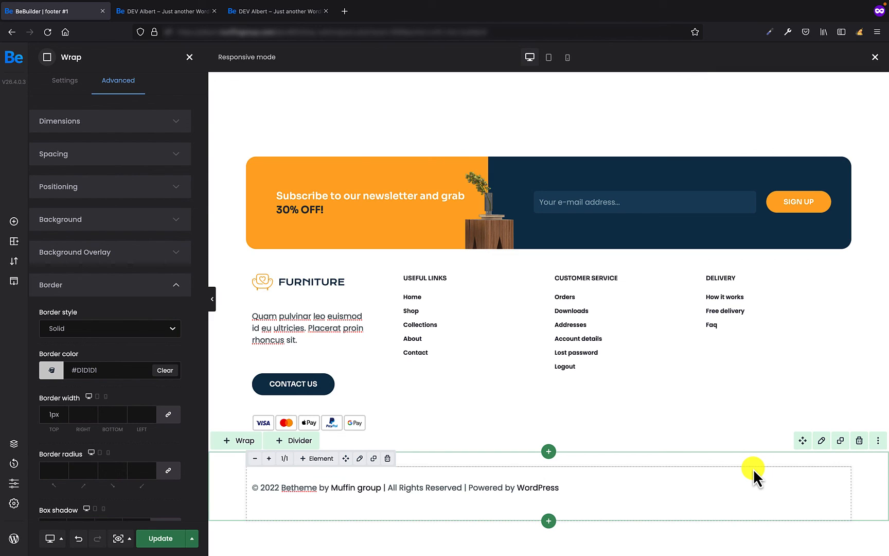
pyautogui.click(868, 296)
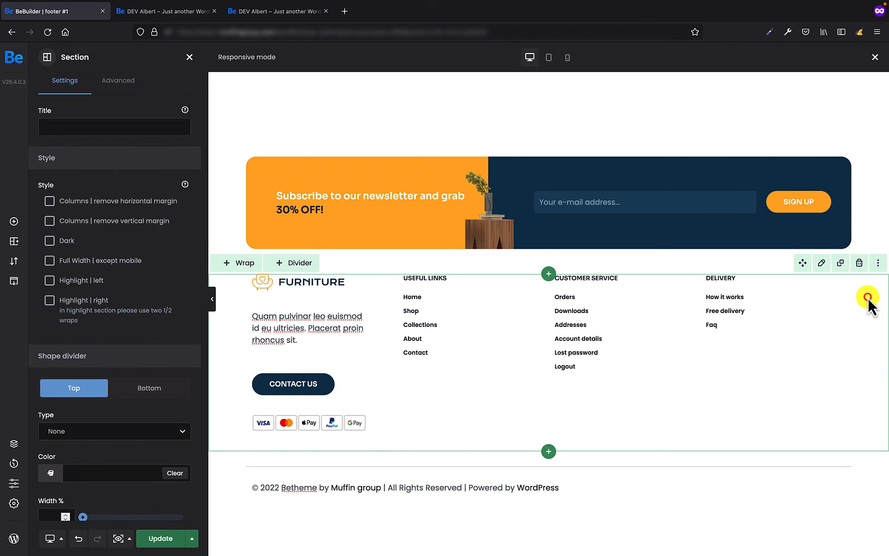
pyautogui.click(857, 144)
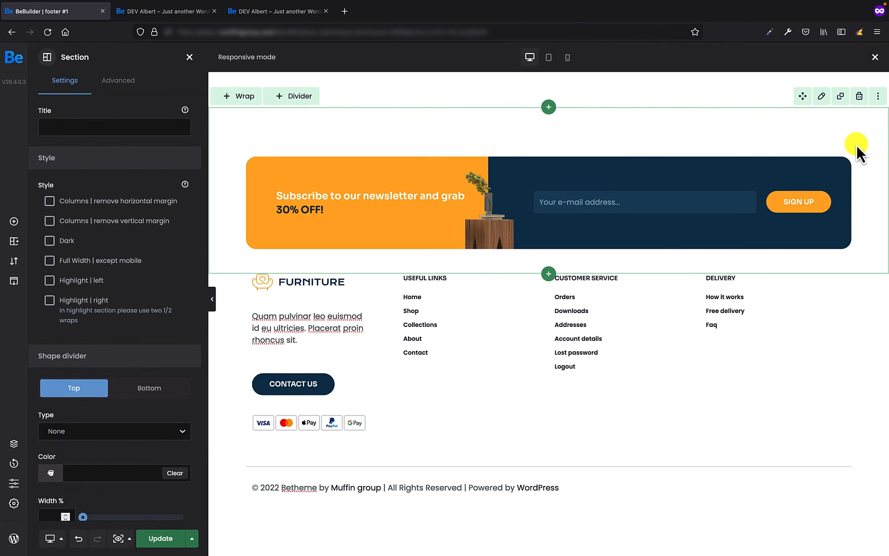